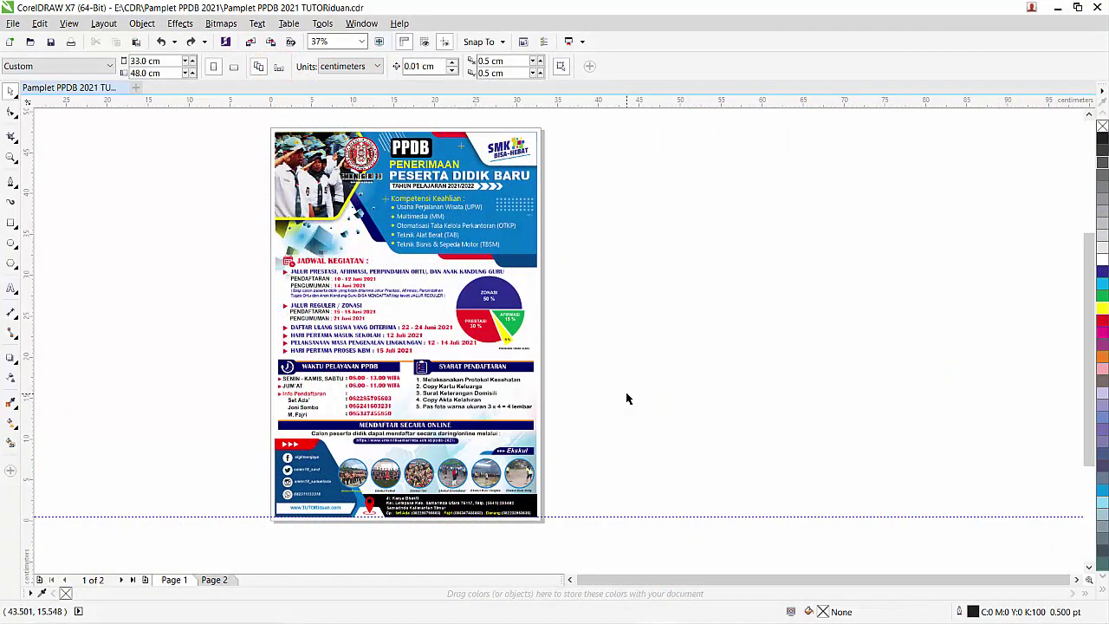
- Create a new document 33 cm wide and 48 cm high, measured in centimeters, at 300 dpi rendering resolution
{"action": "left_click", "coordinate": [627, 398]}
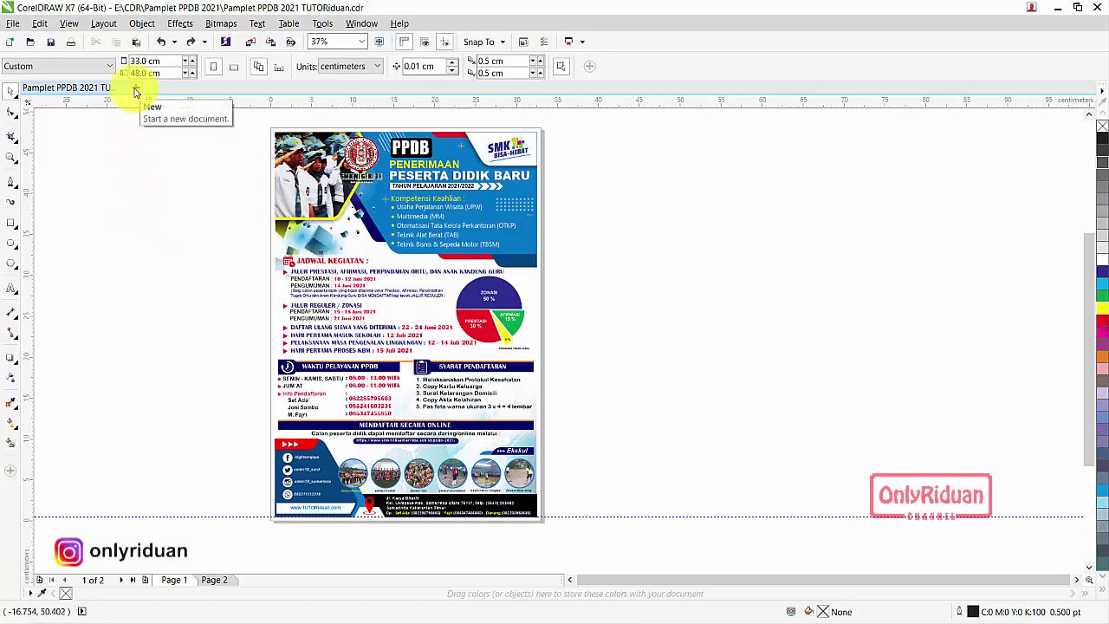
{"action": "left_click", "coordinate": [135, 90]}
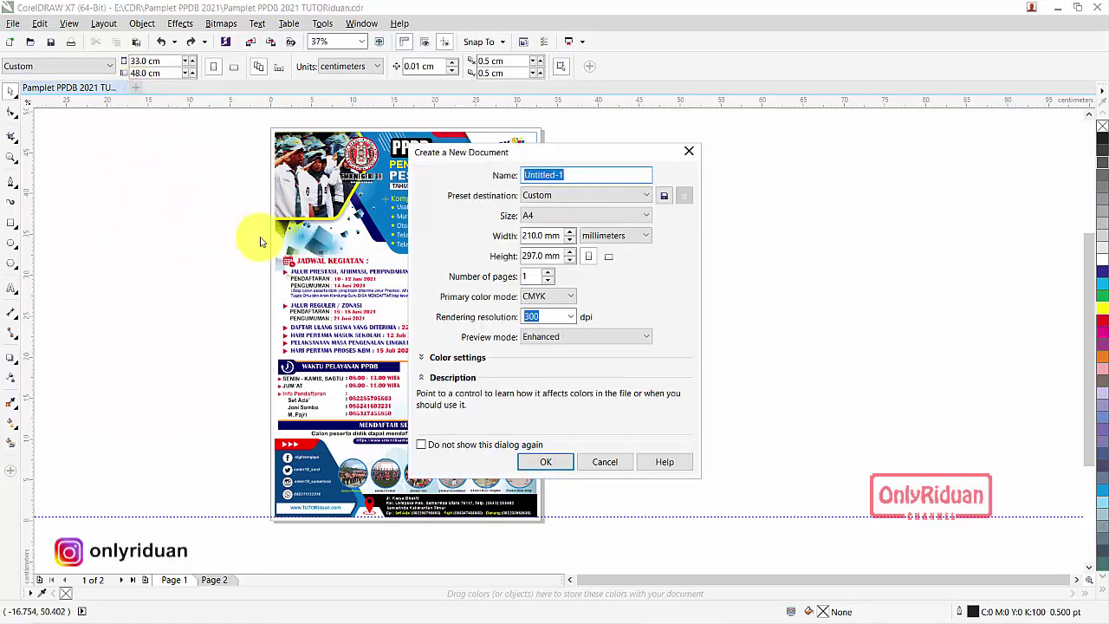
{"action": "left_click", "coordinate": [614, 239]}
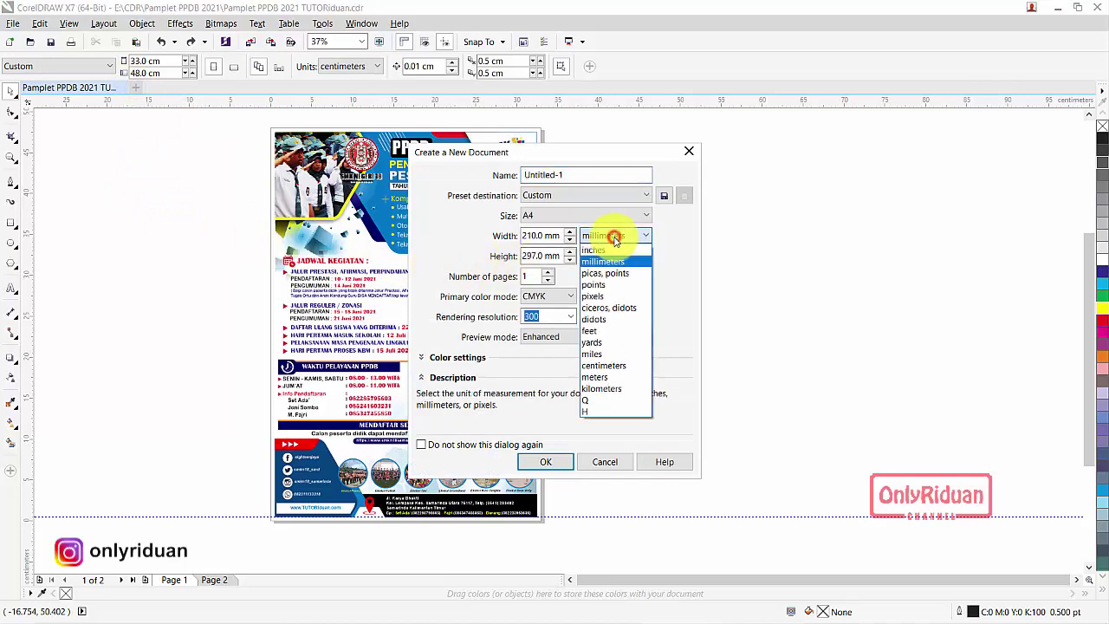
{"action": "left_click", "coordinate": [611, 365]}
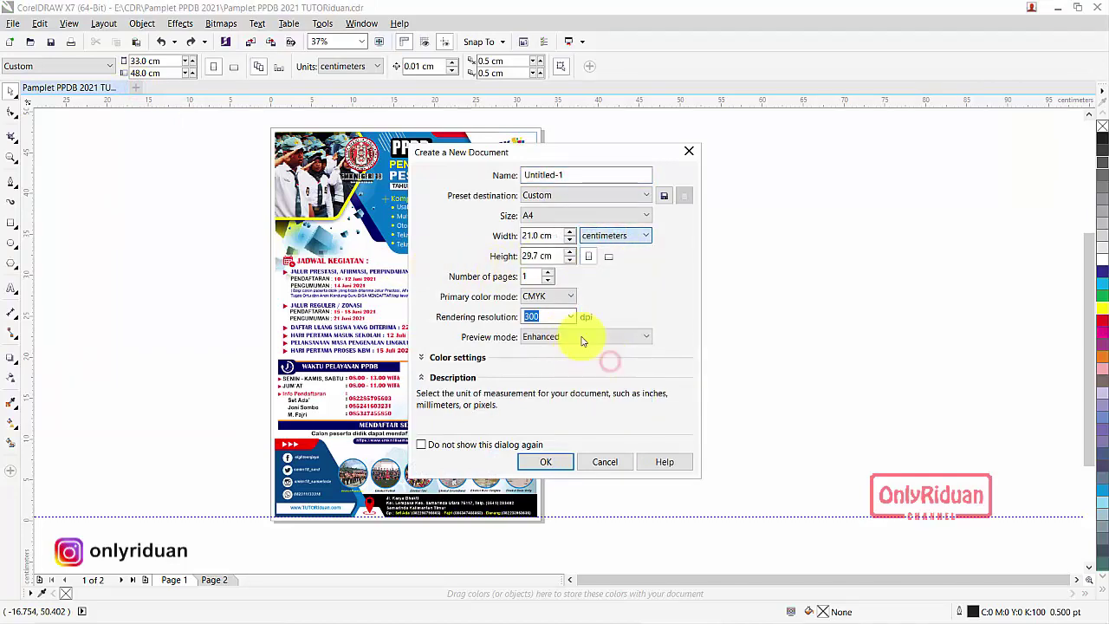
{"action": "double_click", "coordinate": [540, 236]}
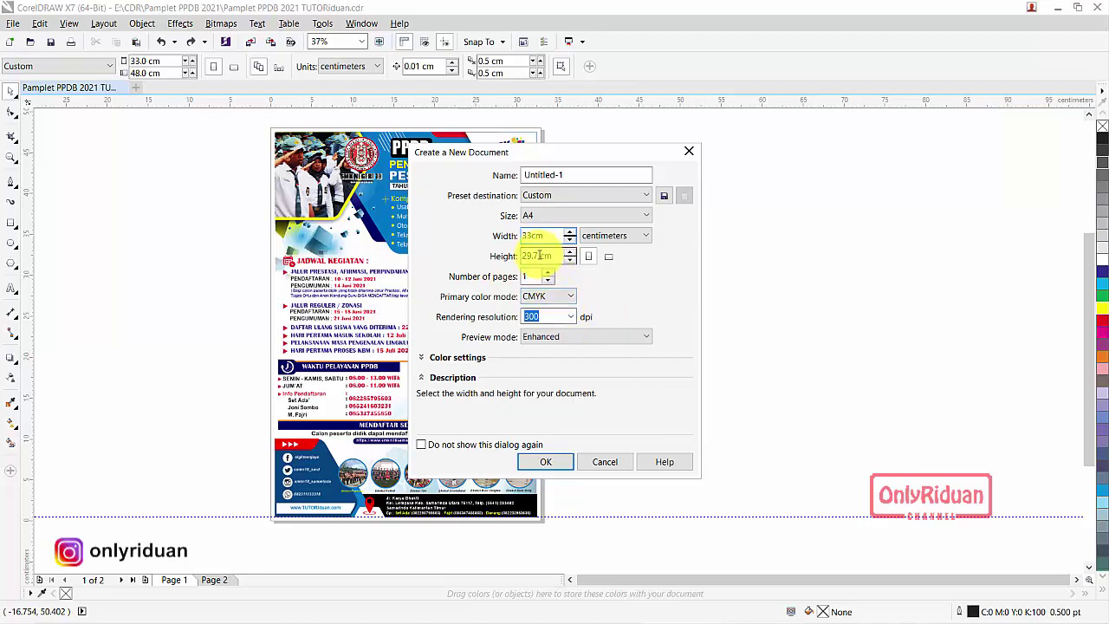
{"action": "left_click_drag", "start_coordinate": [540, 256], "coordinate": [508, 256]}
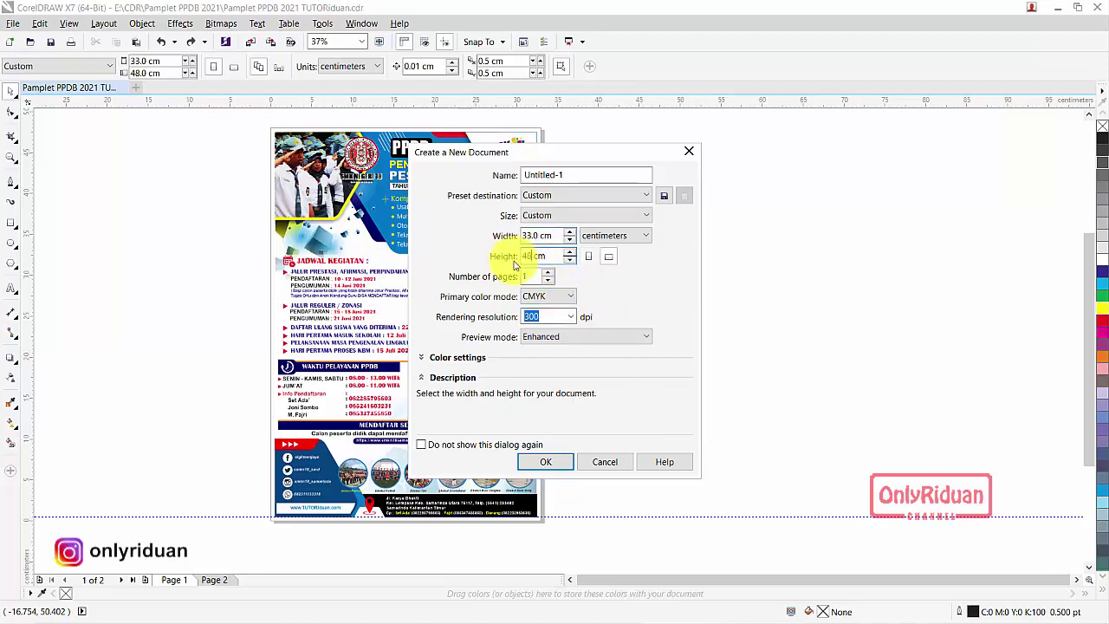
{"action": "left_click", "coordinate": [530, 316]}
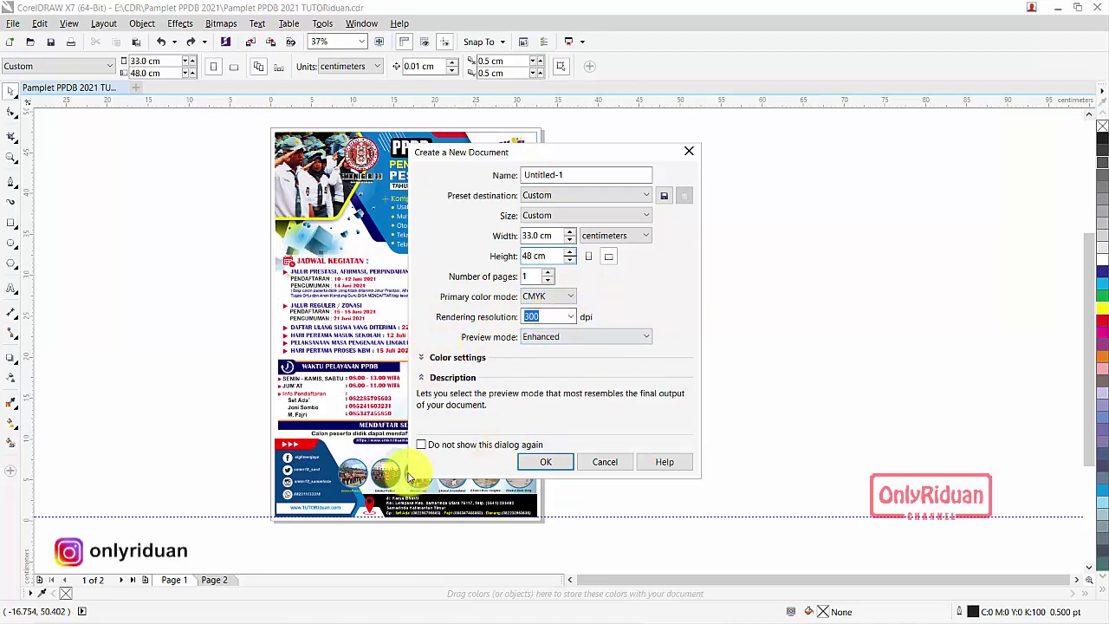
{"action": "left_click", "coordinate": [534, 466]}
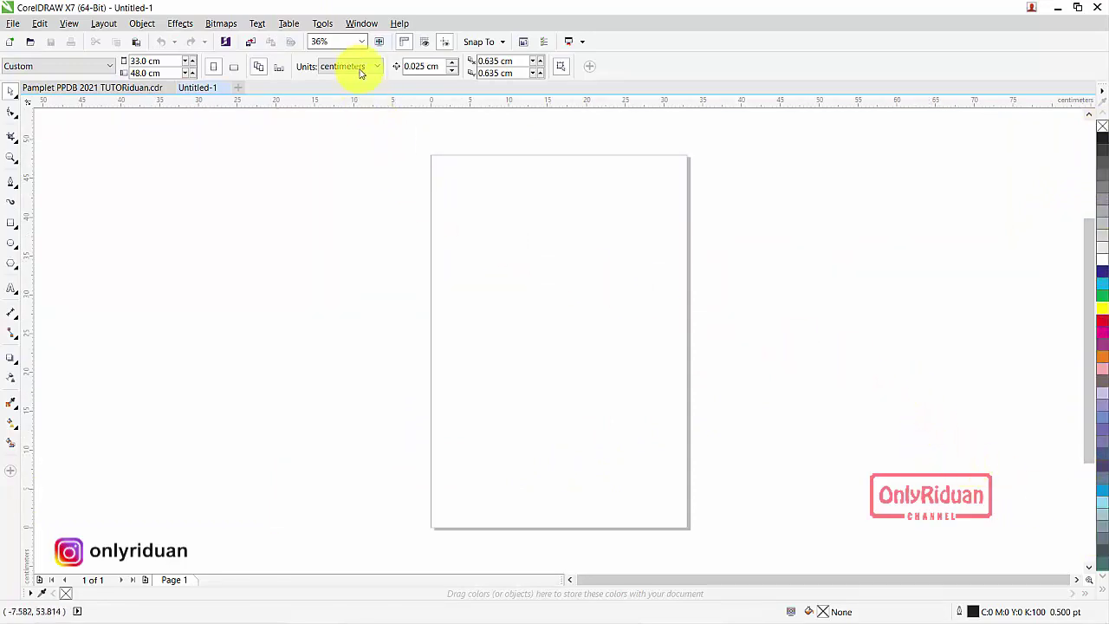
- Show the CMYK color palette and hide the Default palette
{"action": "left_click", "coordinate": [357, 24]}
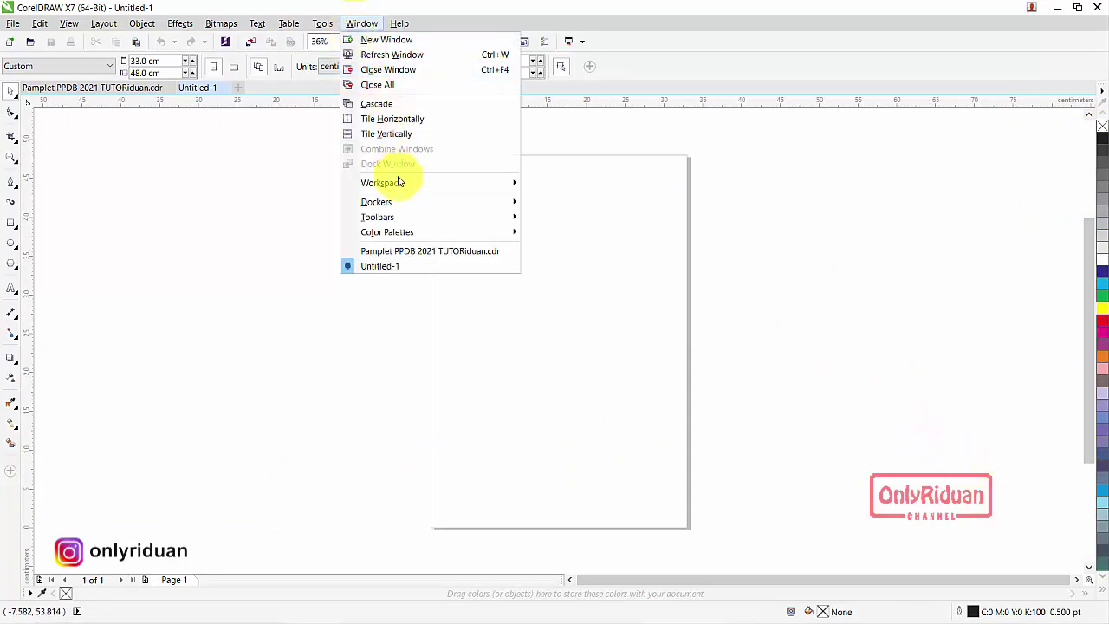
{"action": "mouse_move", "coordinate": [390, 232]}
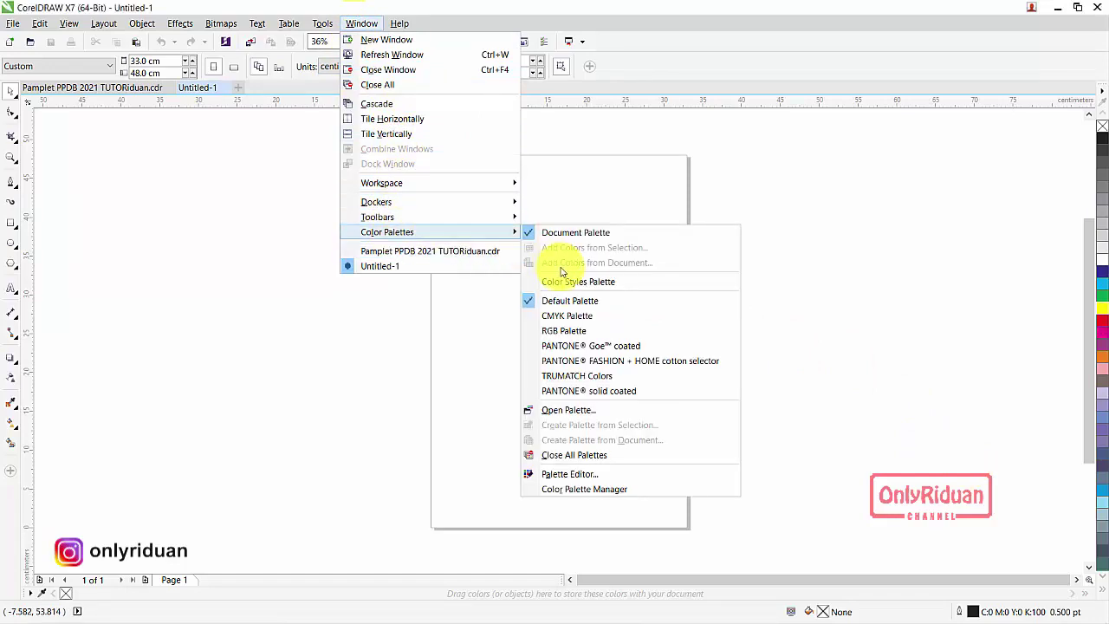
{"action": "left_click", "coordinate": [567, 317]}
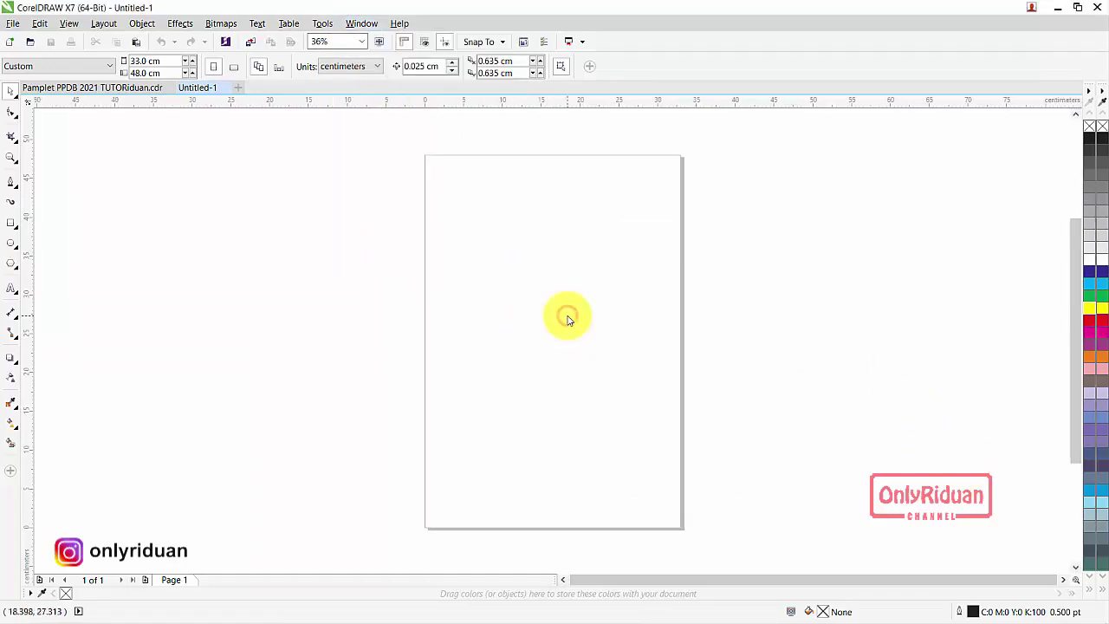
{"action": "left_click", "coordinate": [360, 24]}
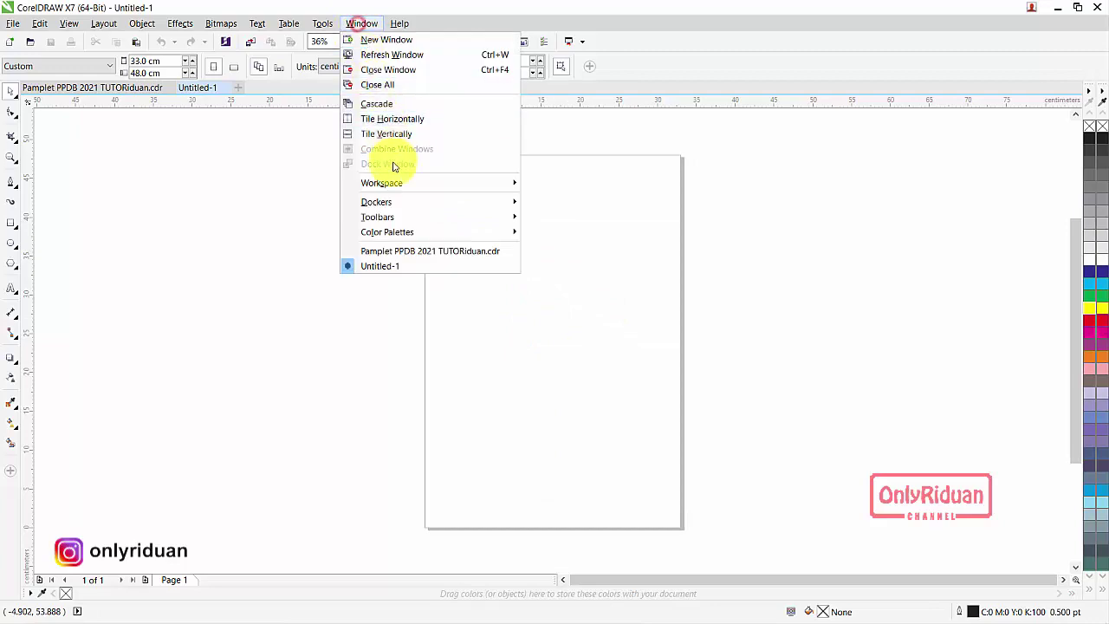
{"action": "mouse_move", "coordinate": [397, 236]}
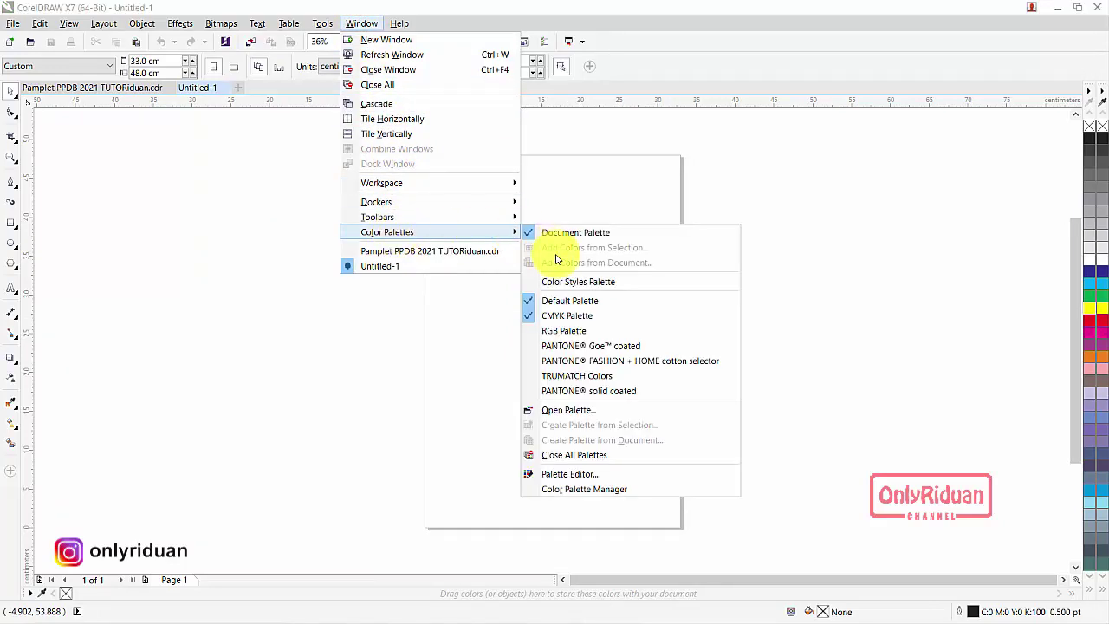
{"action": "left_click", "coordinate": [565, 300]}
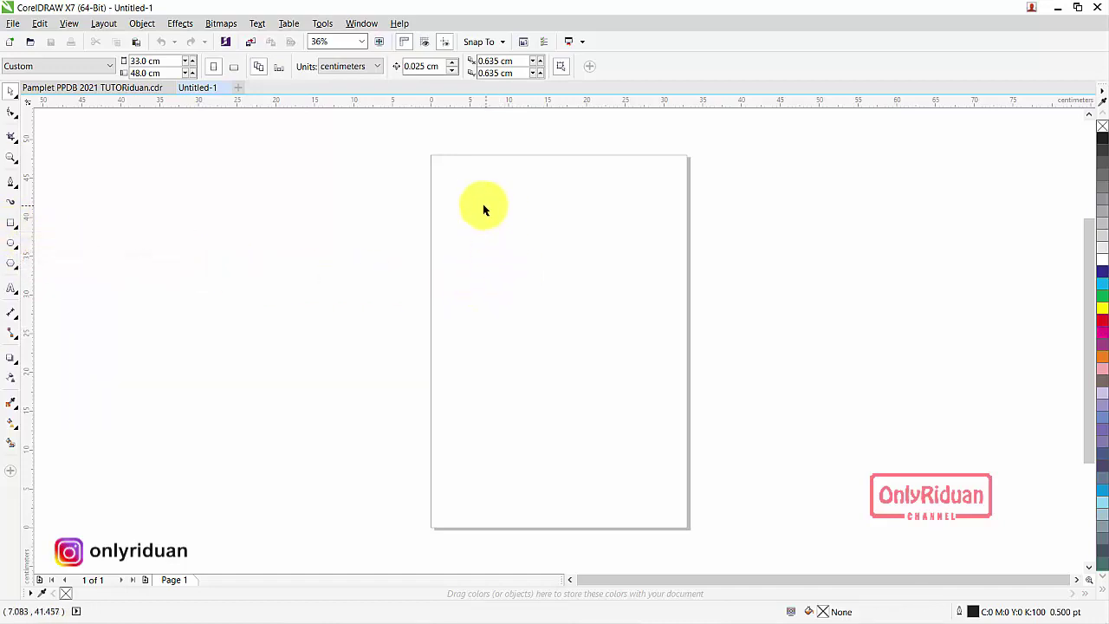
- Add a rectangle covering the full 33 × 48 cm page, and view the finished pamphlet document for reference
{"action": "double_click", "coordinate": [12, 225]}
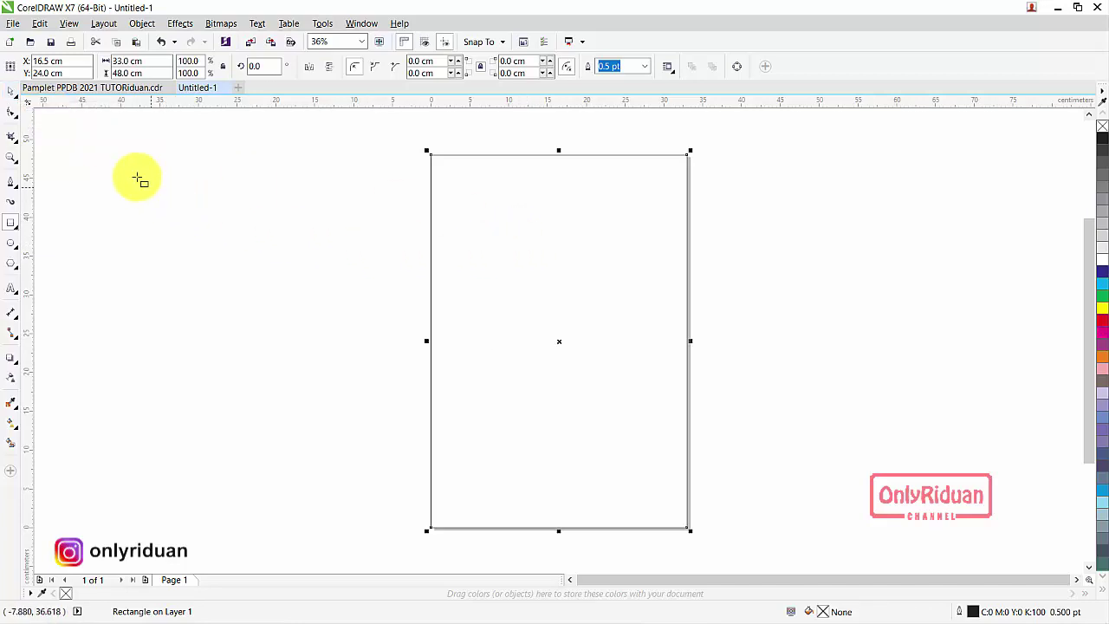
{"action": "left_click", "coordinate": [126, 90]}
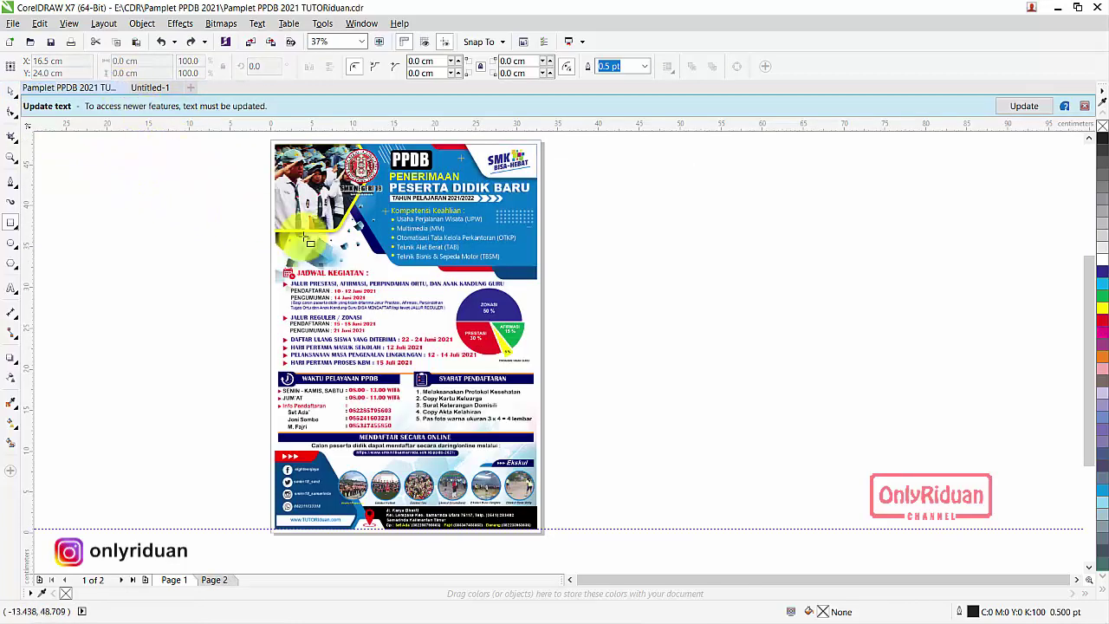
{"action": "left_click", "coordinate": [1081, 105]}
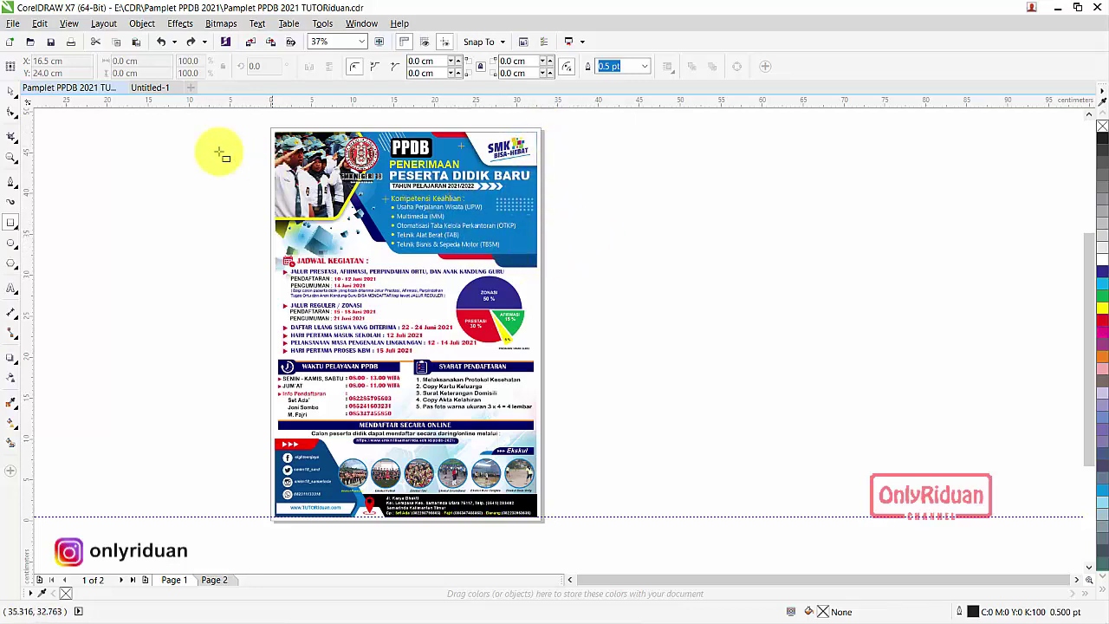
{"action": "left_click", "coordinate": [149, 88]}
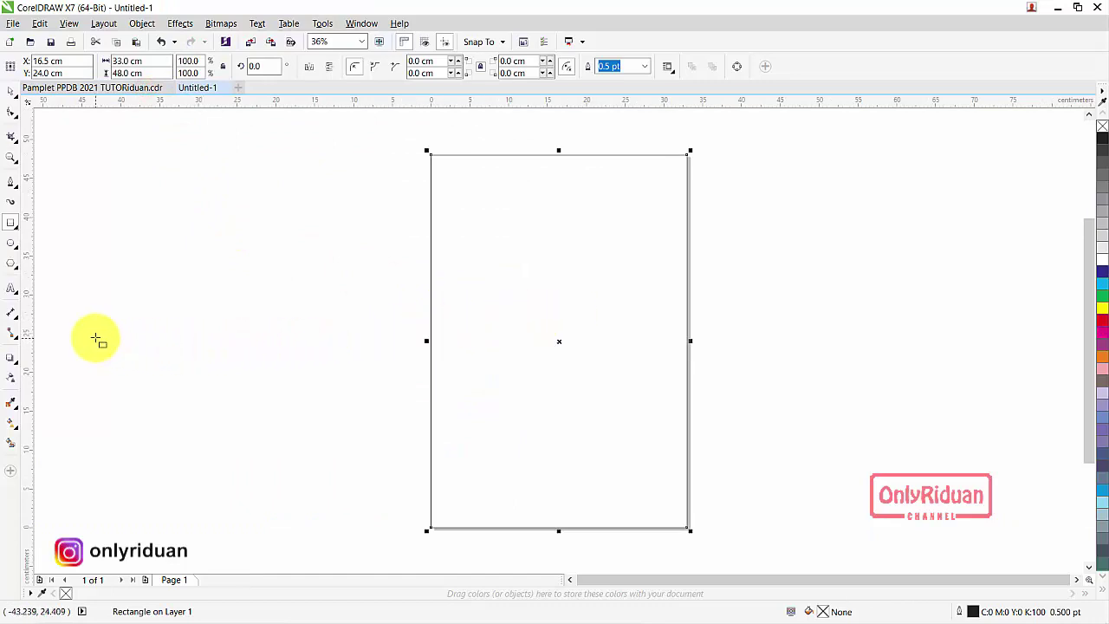
- Apply a one-step inside Contour to the page rectangle with a 0.5 cm offset
{"action": "left_click", "coordinate": [13, 362]}
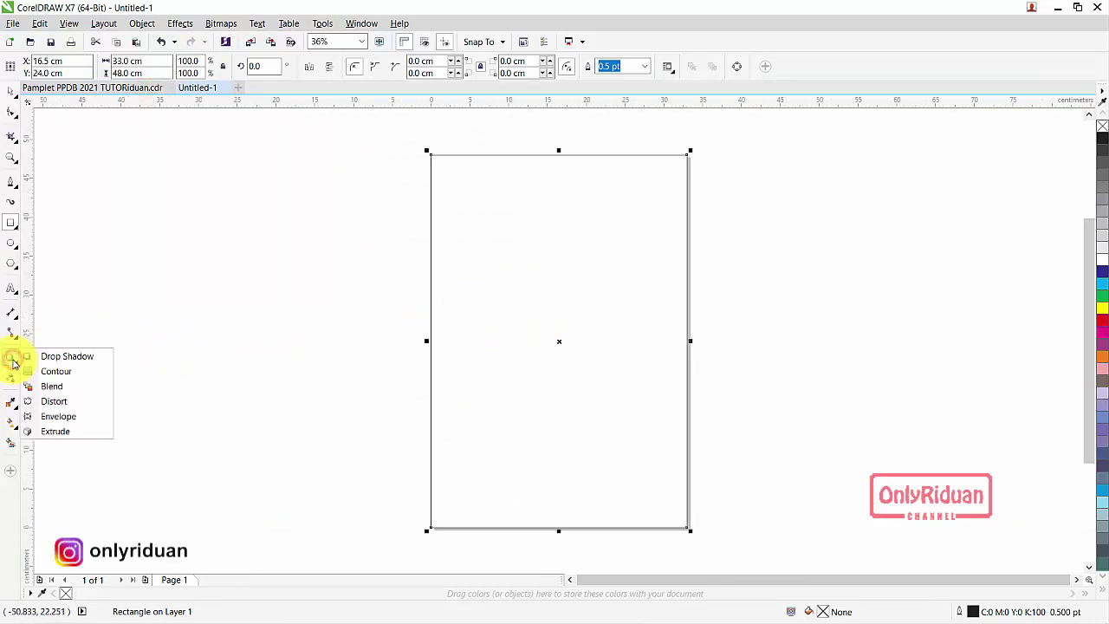
{"action": "left_click", "coordinate": [60, 374]}
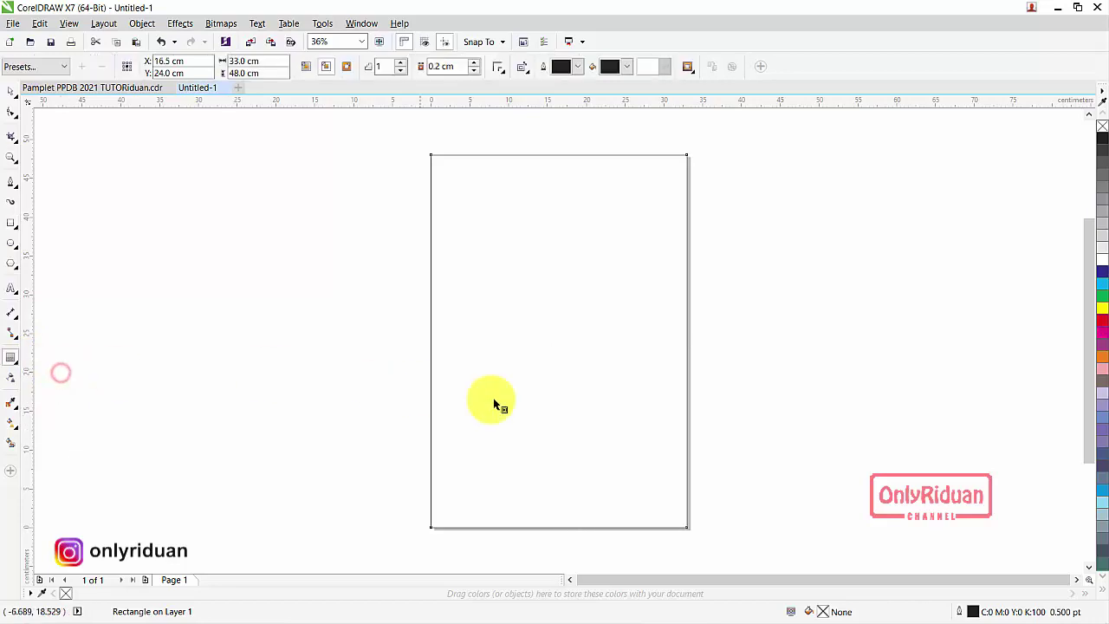
{"action": "mouse_move", "coordinate": [681, 404]}
{"action": "left_mouse_down"}
{"action": "mouse_move", "coordinate": [649, 396]}
{"action": "mouse_move", "coordinate": [683, 412]}
{"action": "left_mouse_up"}
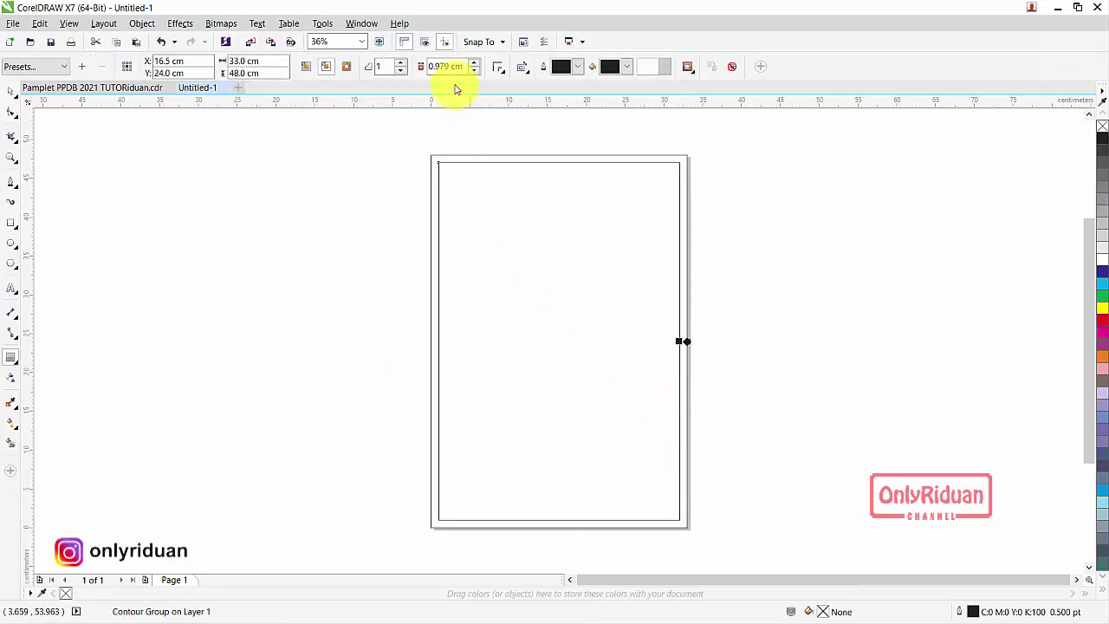
{"action": "left_click_drag", "start_coordinate": [449, 65], "coordinate": [436, 65]}
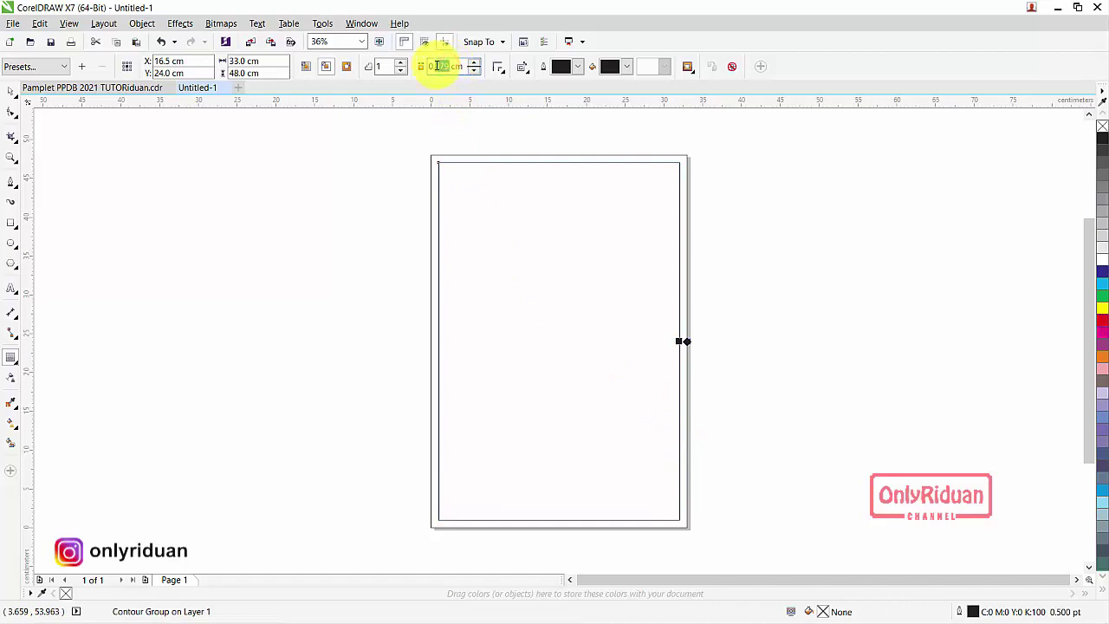
{"action": "type", "text": "5"}
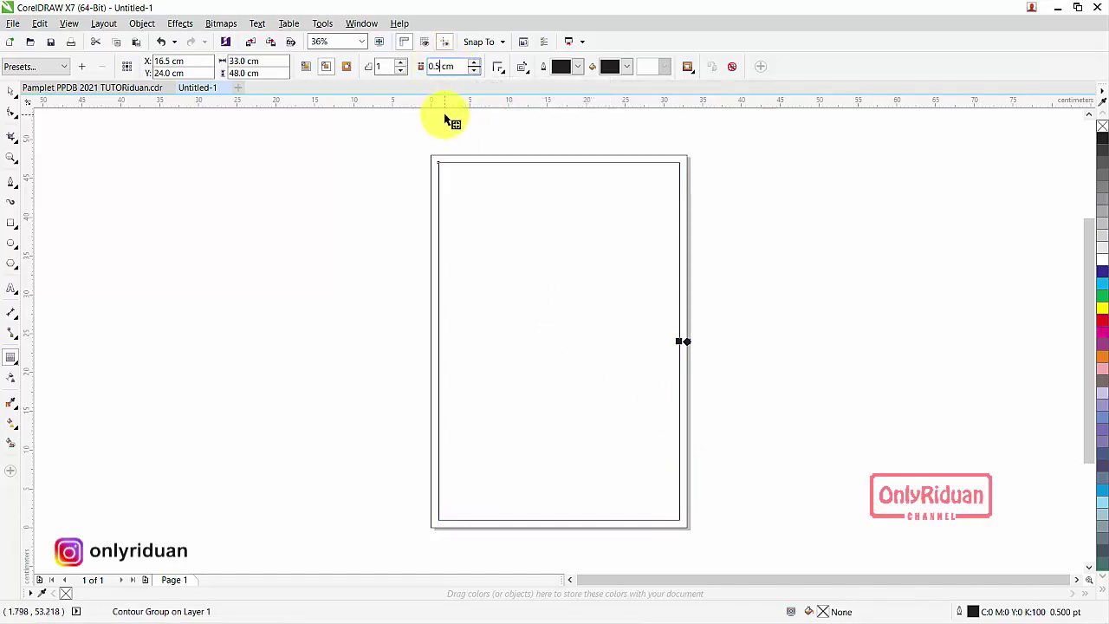
{"action": "key", "text": "Return"}
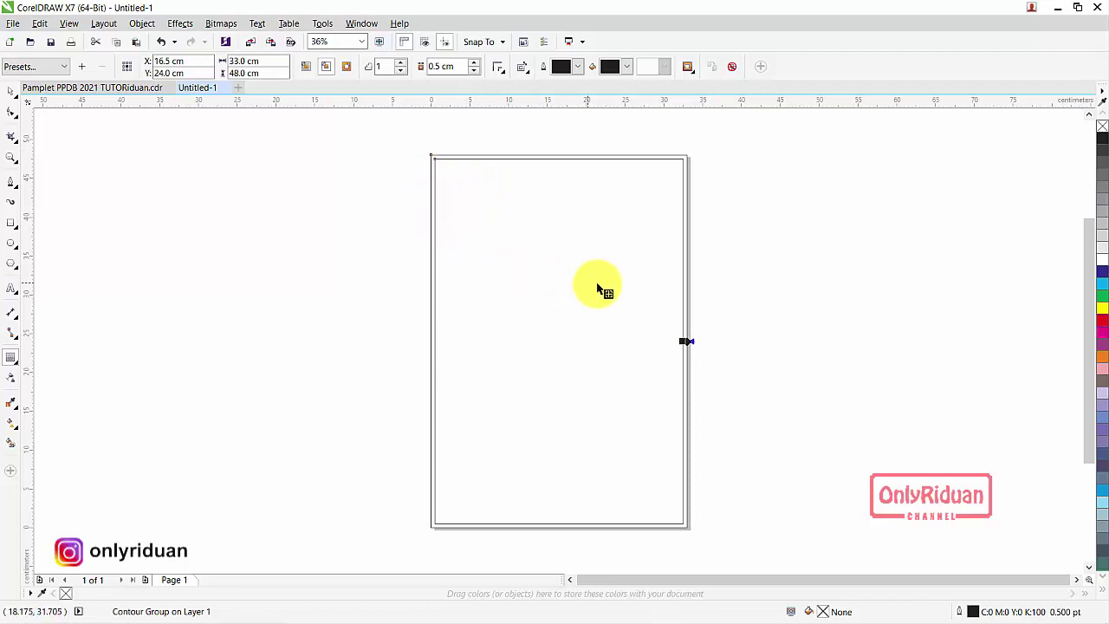
- Break the contour group apart into two separate rectangles and deselect them
{"action": "key", "text": "ctrl+k"}
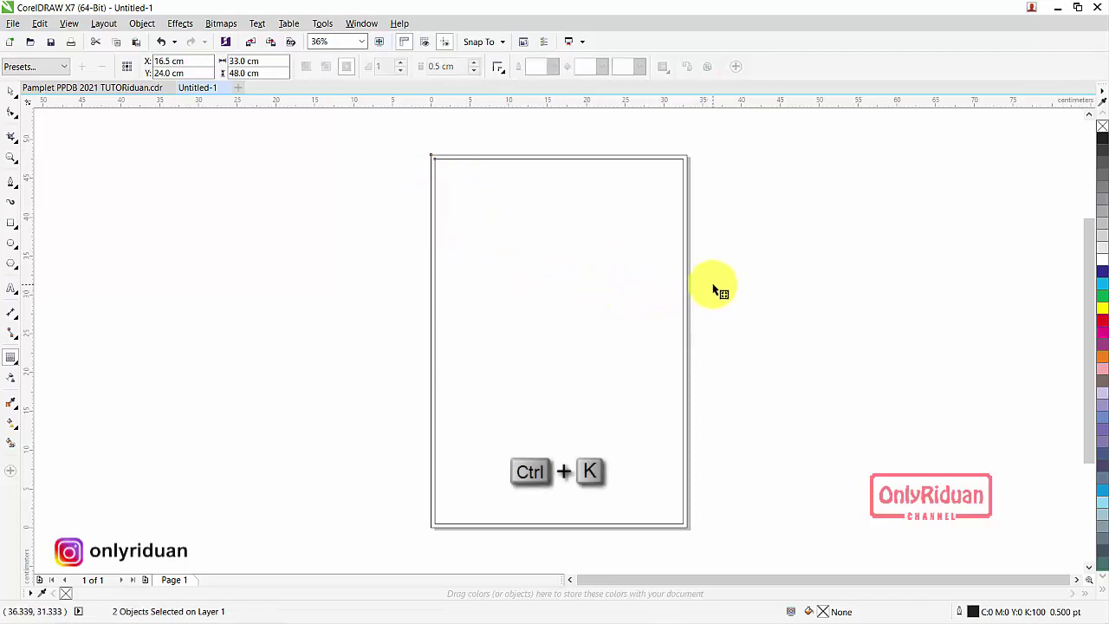
{"action": "left_click", "coordinate": [12, 91]}
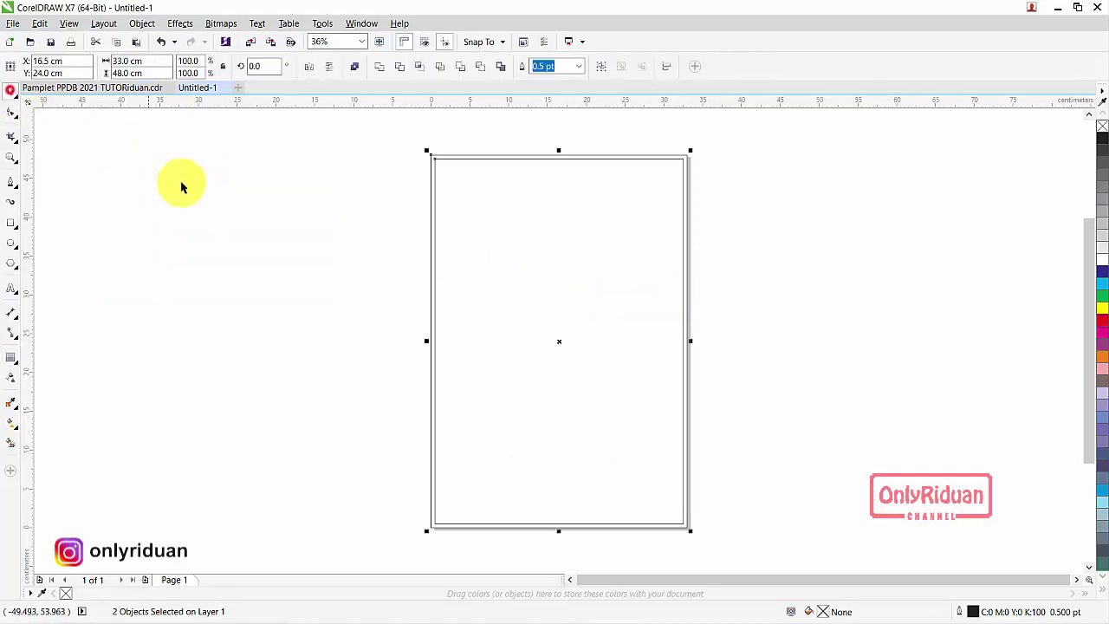
{"action": "left_click", "coordinate": [243, 206]}
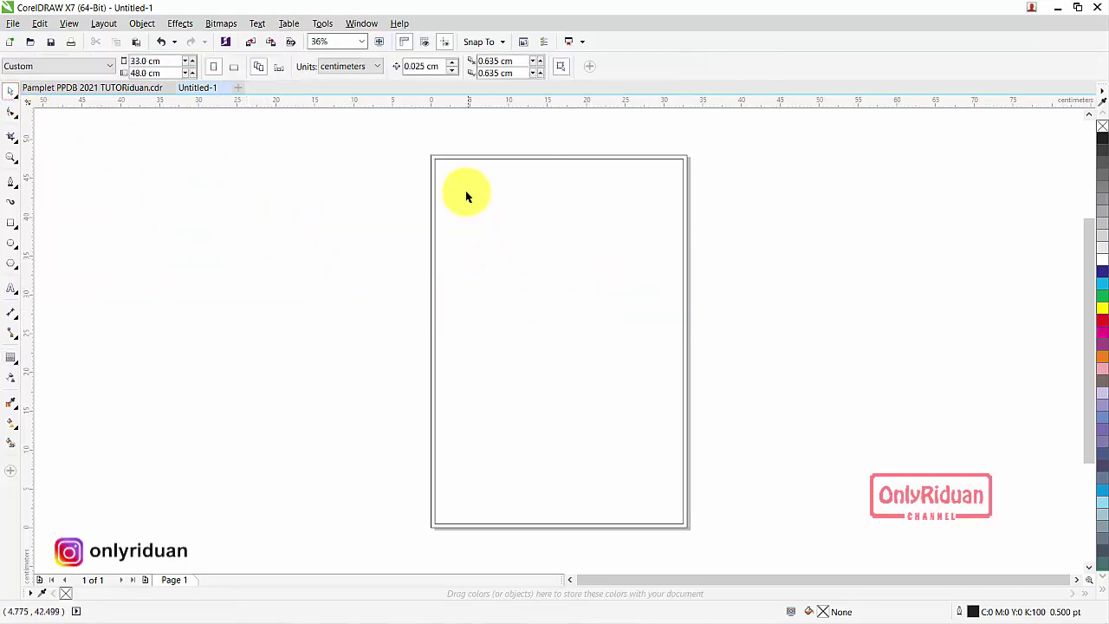
- Try moving the inner rectangle, undo the move, and select the outer and inner rectangles in turn
{"action": "left_click_drag", "start_coordinate": [447, 173], "coordinate": [555, 208]}
{"action": "key", "text": "ctrl+z"}
{"action": "left_click", "coordinate": [733, 217]}
{"action": "left_click", "coordinate": [615, 214]}
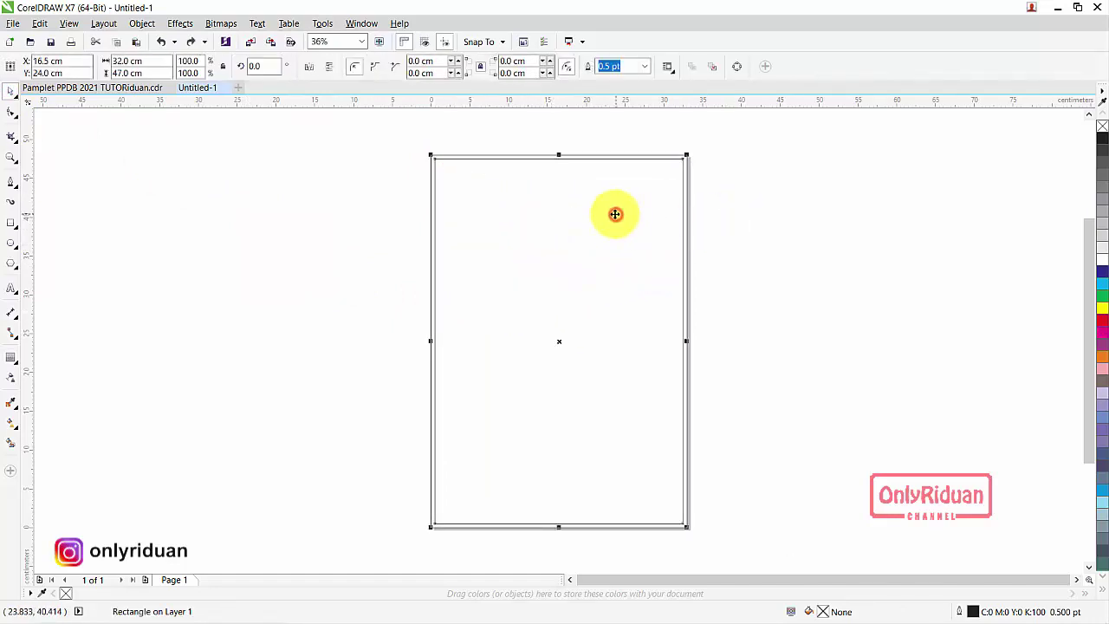
{"action": "left_click", "coordinate": [726, 179]}
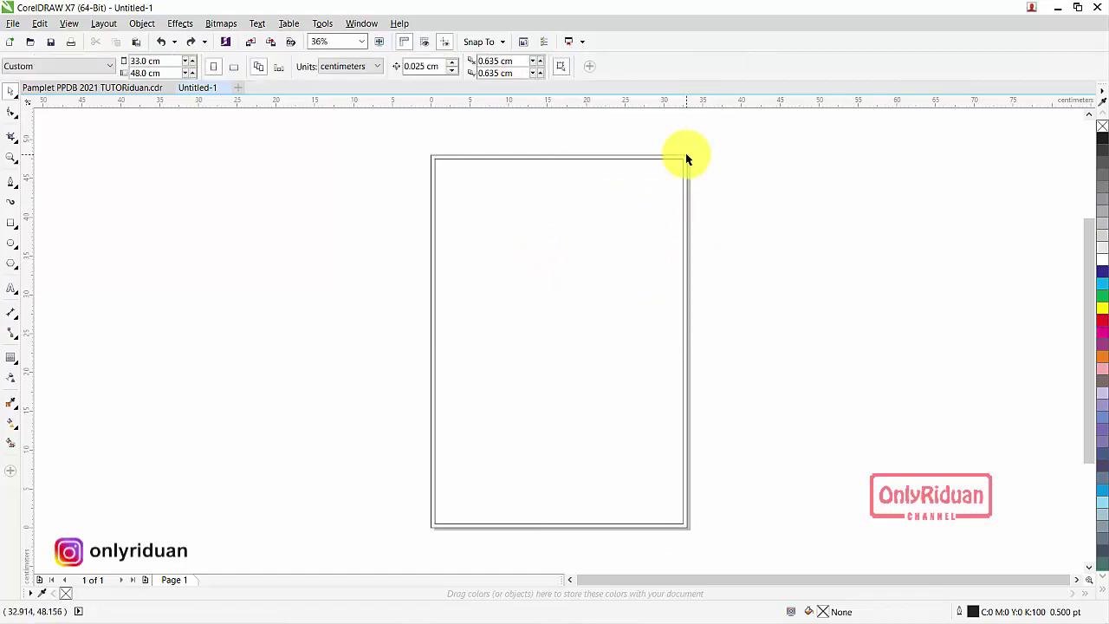
{"action": "left_click", "coordinate": [685, 153]}
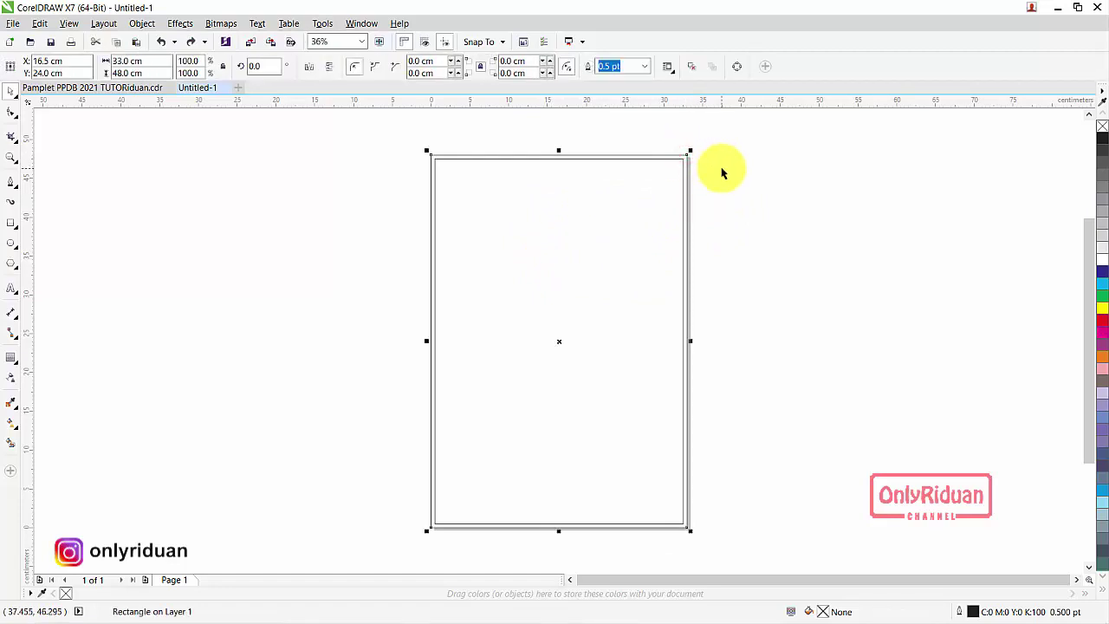
{"action": "left_click", "coordinate": [564, 222]}
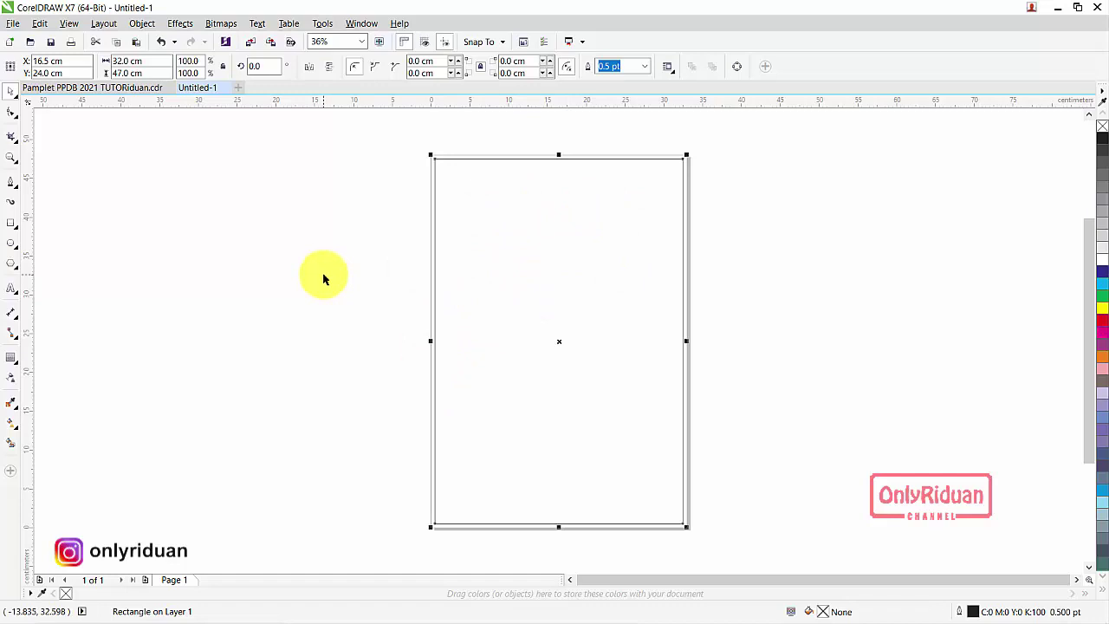
- View the finished pamphlet for reference, and draw a six-sided polygon about 14.2 × 16.5 cm left of the new document's page
{"action": "left_click", "coordinate": [128, 88]}
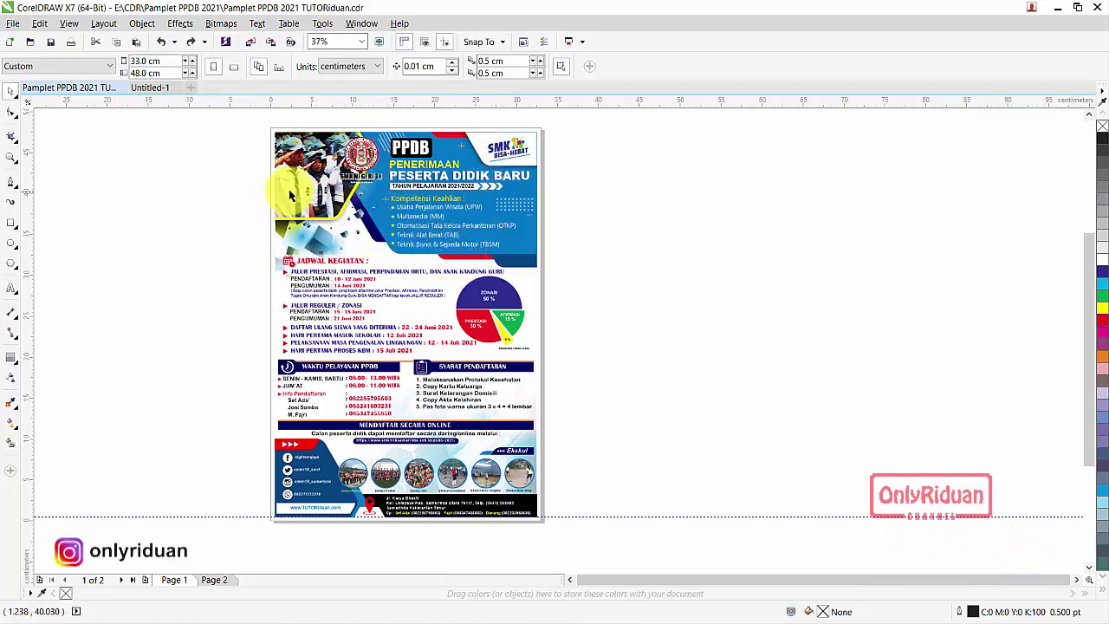
{"action": "left_click", "coordinate": [153, 90]}
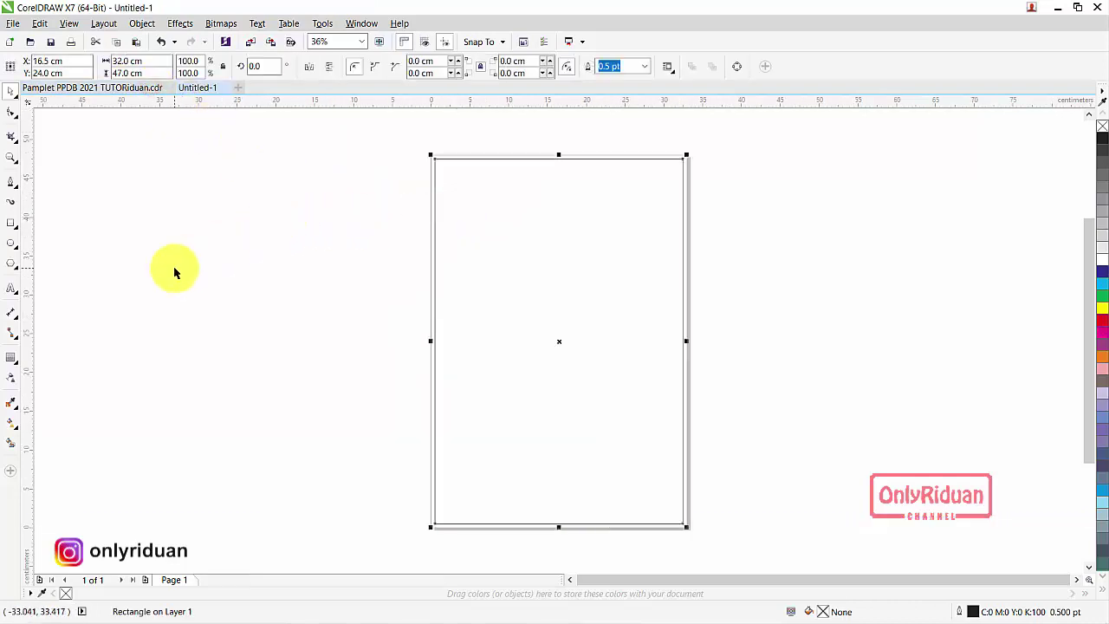
{"action": "left_click", "coordinate": [10, 267]}
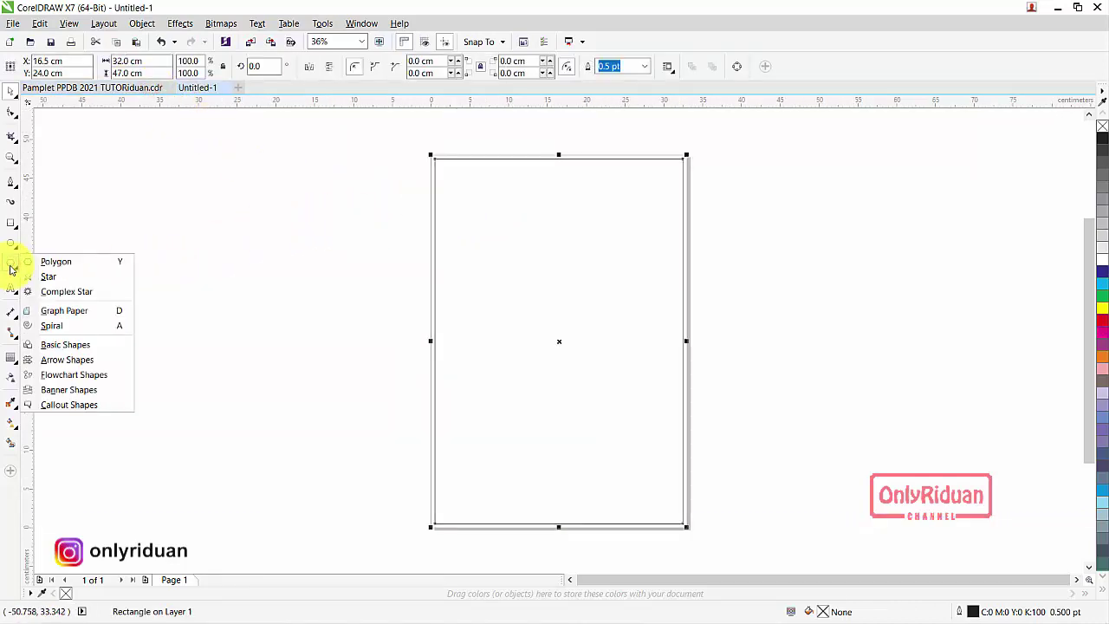
{"action": "left_click", "coordinate": [56, 262]}
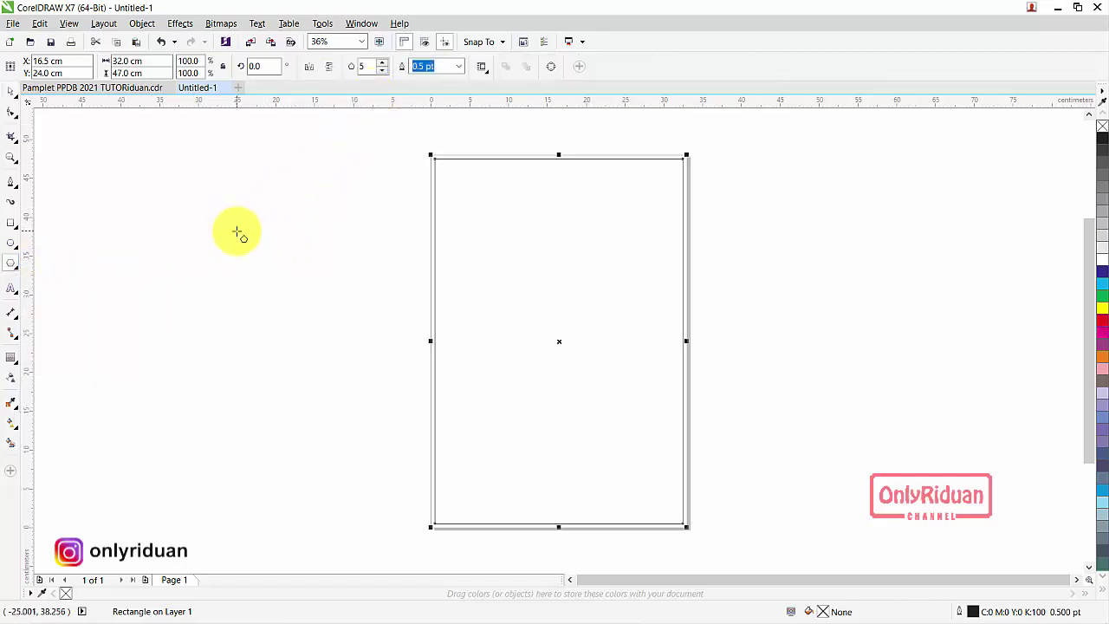
{"action": "left_click_drag", "start_coordinate": [238, 232], "coordinate": [353, 361]}
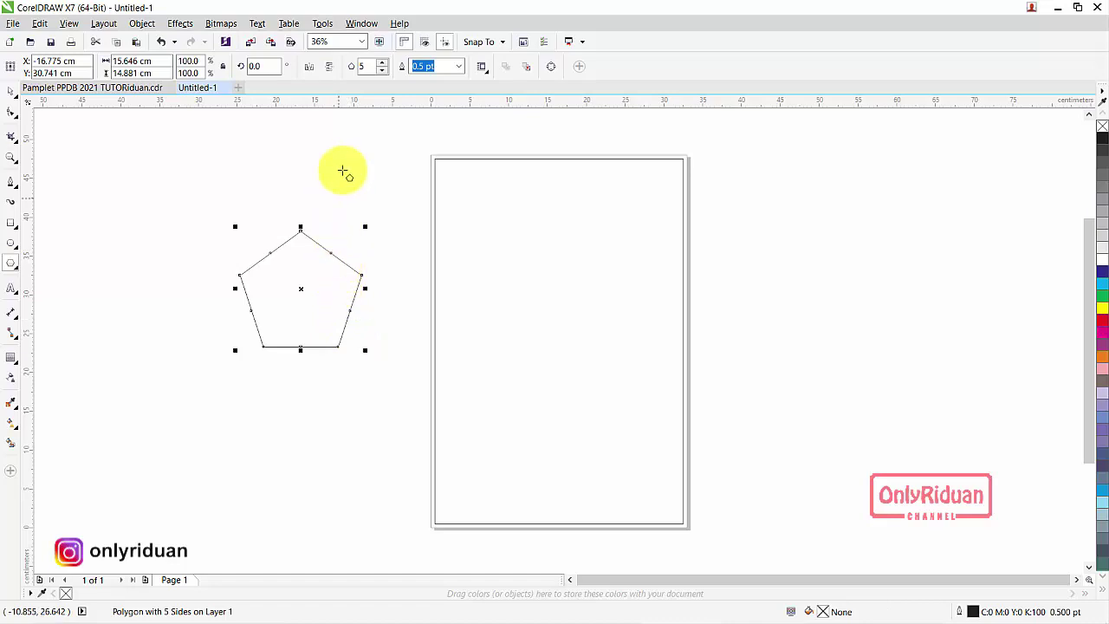
{"action": "left_click", "coordinate": [382, 64]}
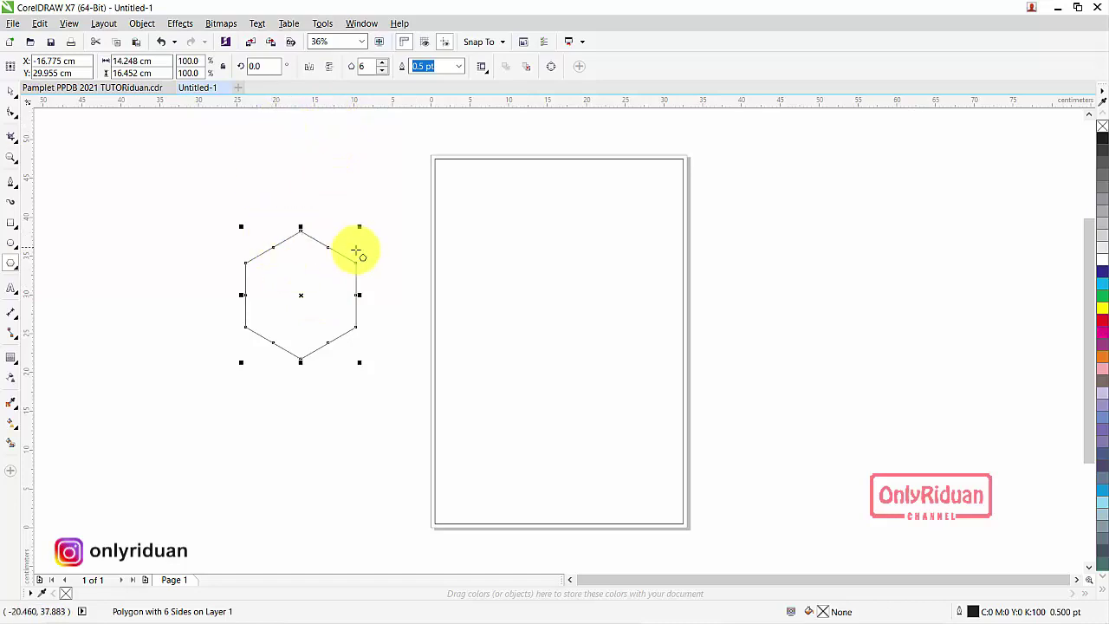
- Rotate the hexagon 90 degrees and move it onto the right half of the page
{"action": "double_click", "coordinate": [263, 67]}
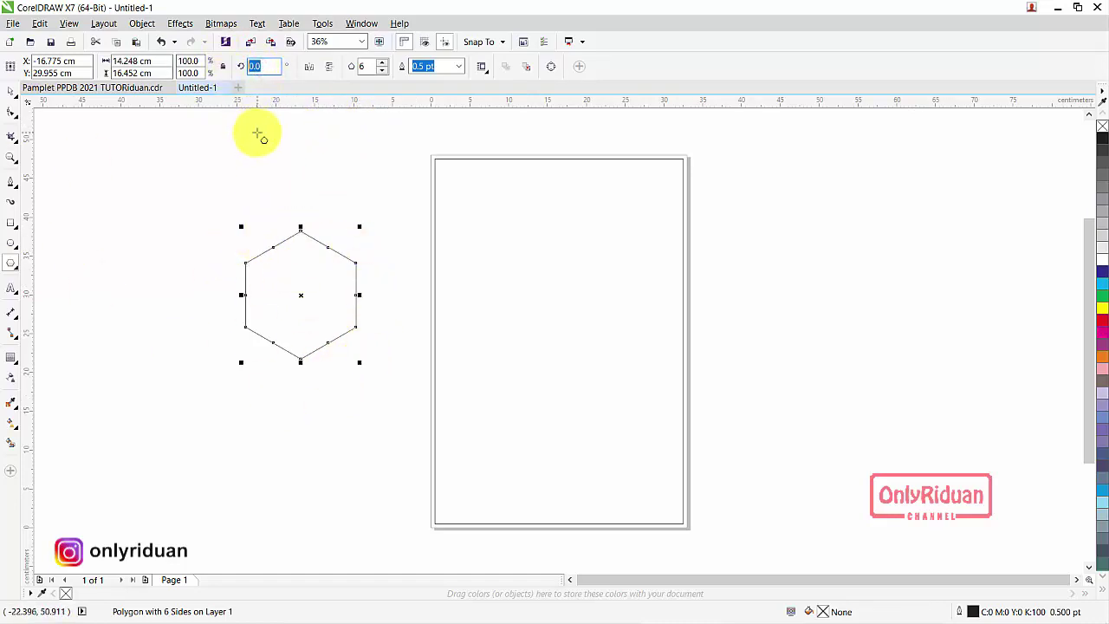
{"action": "type", "text": "90"}
{"action": "key", "text": "Return"}
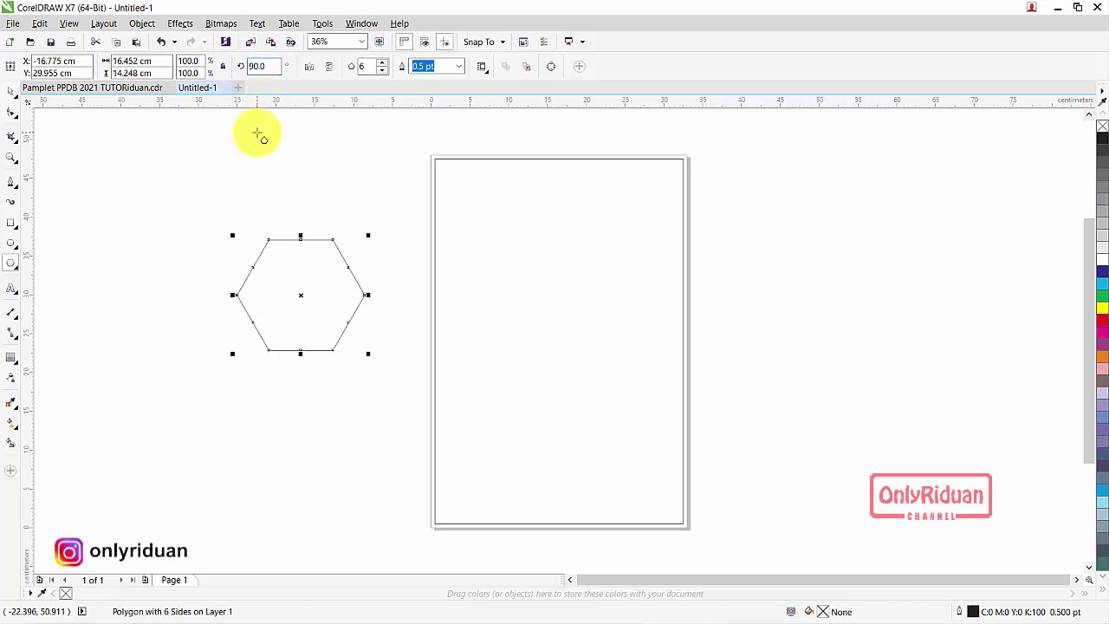
{"action": "left_click", "coordinate": [18, 92]}
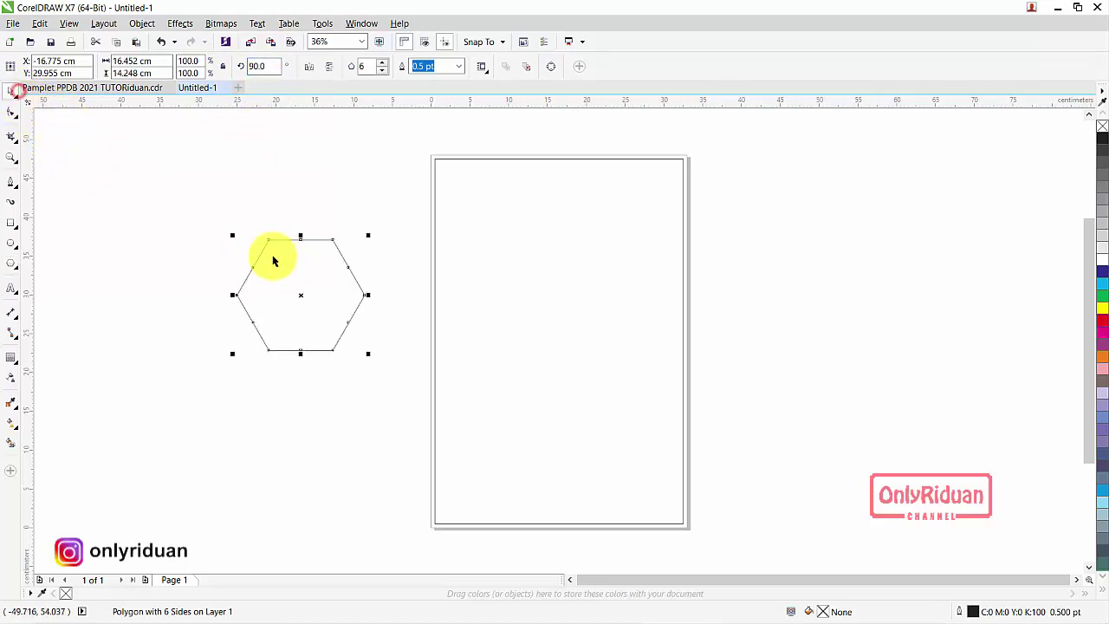
{"action": "left_click_drag", "start_coordinate": [305, 295], "coordinate": [597, 307]}
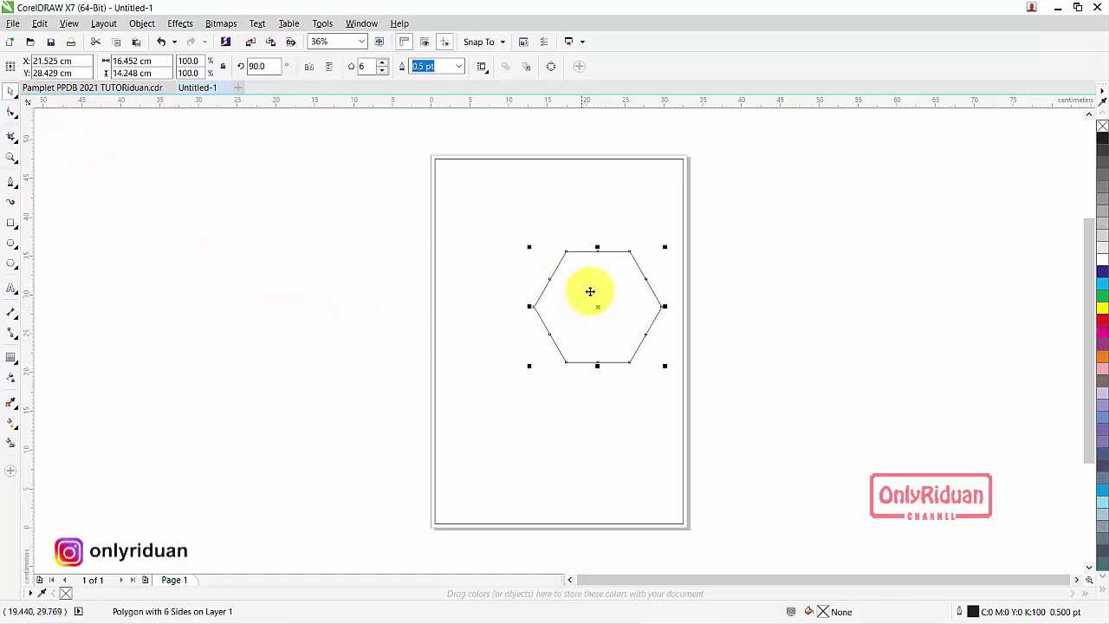
- Inspect the hexagon's sharp corners up close and move it so that it straddles the page's left edge
{"action": "scroll", "coordinate": [575, 256], "scroll_direction": "up", "scroll_amount": 4}
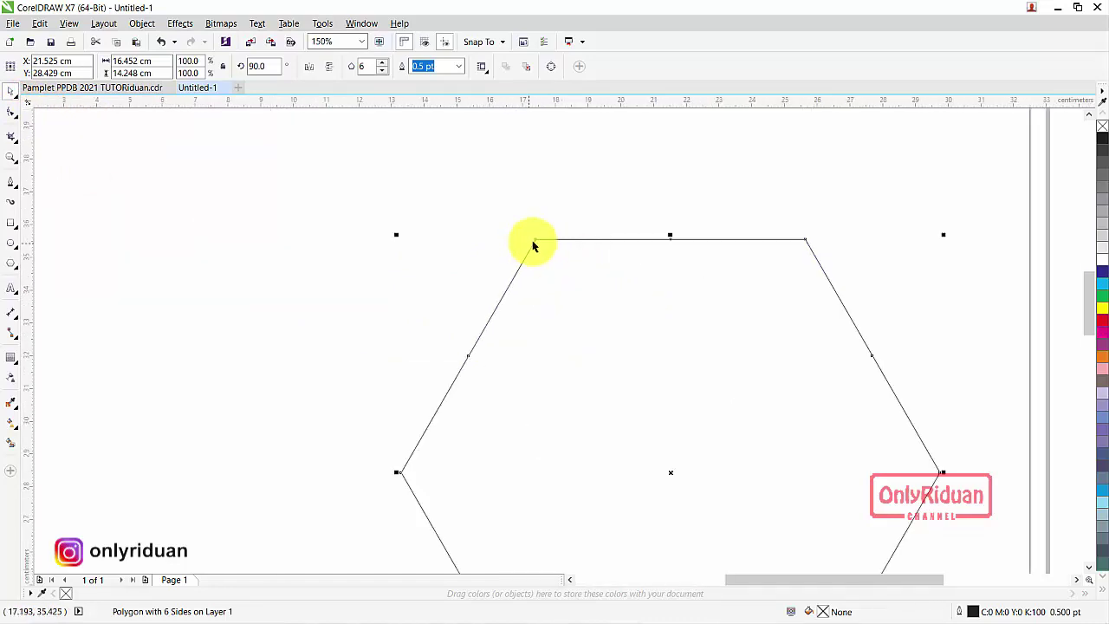
{"action": "scroll", "coordinate": [540, 243], "scroll_direction": "down", "scroll_amount": 2}
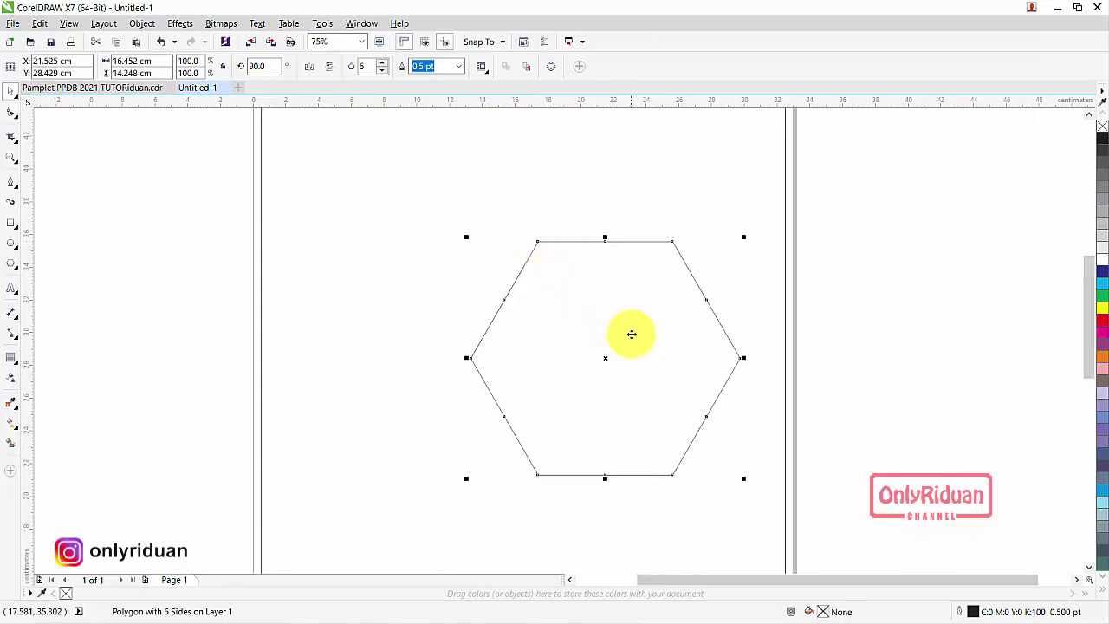
{"action": "left_click_drag", "start_coordinate": [632, 332], "coordinate": [393, 327]}
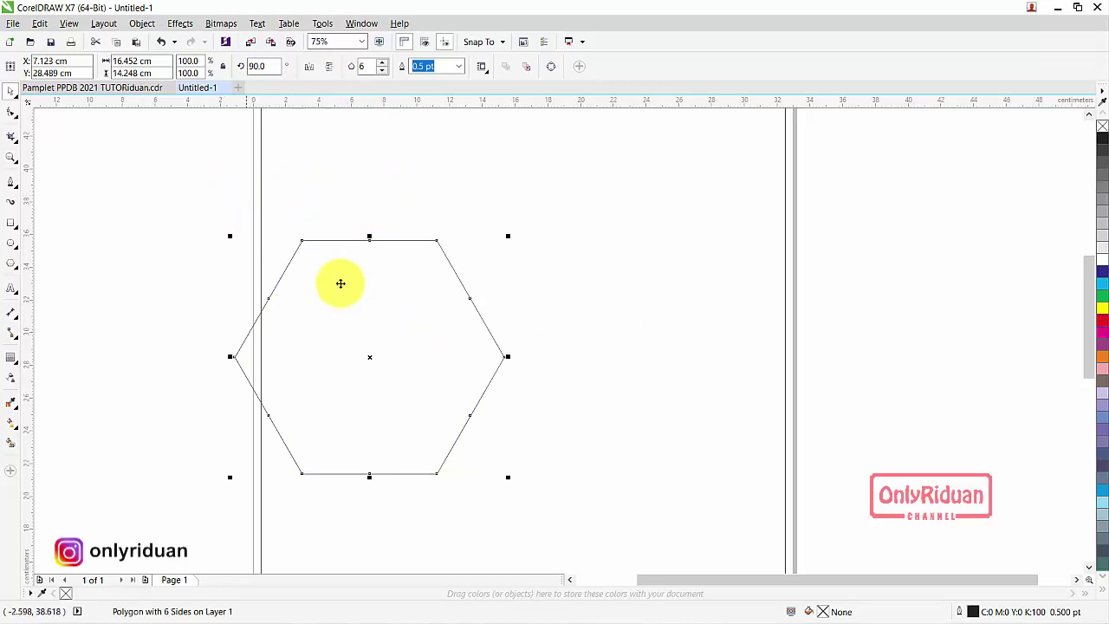
{"action": "left_click_drag", "start_coordinate": [373, 302], "coordinate": [293, 284]}
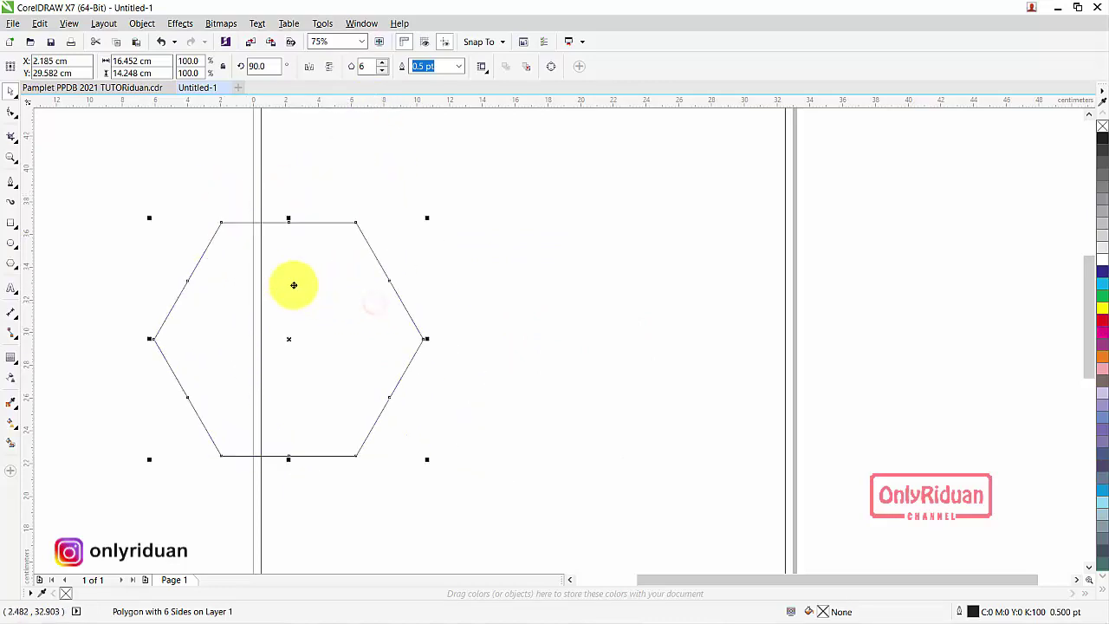
- Try reshaping the hexagon's upper-left corner node with the Shape tool, and undo the change
{"action": "left_click", "coordinate": [12, 113]}
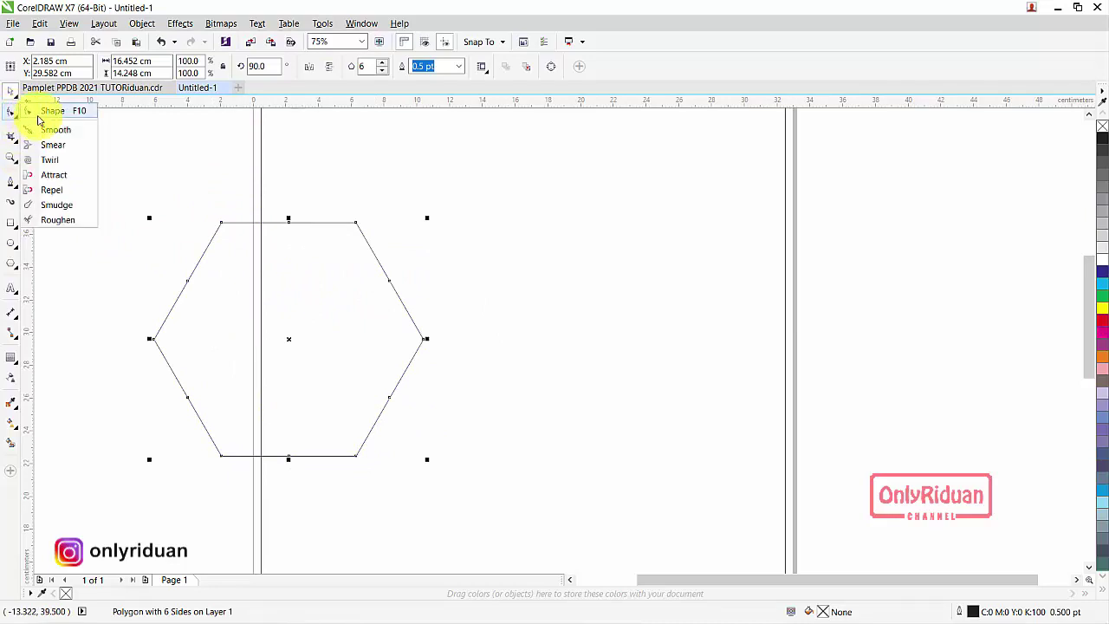
{"action": "left_click", "coordinate": [38, 118]}
{"action": "left_click_drag", "start_coordinate": [221, 226], "coordinate": [232, 226]}
{"action": "key", "text": "ctrl+z"}
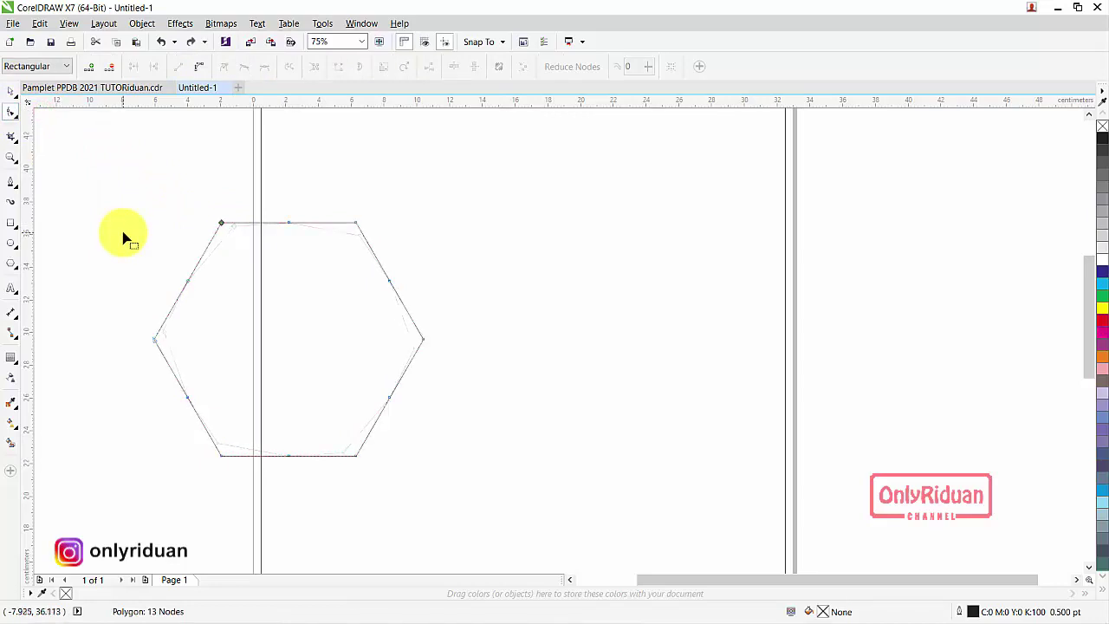
- Try rounding the corners of a test rectangle about 15.3 × 13.6 cm to about 1.06 cm, and delete the rectangle
{"action": "left_click", "coordinate": [11, 224]}
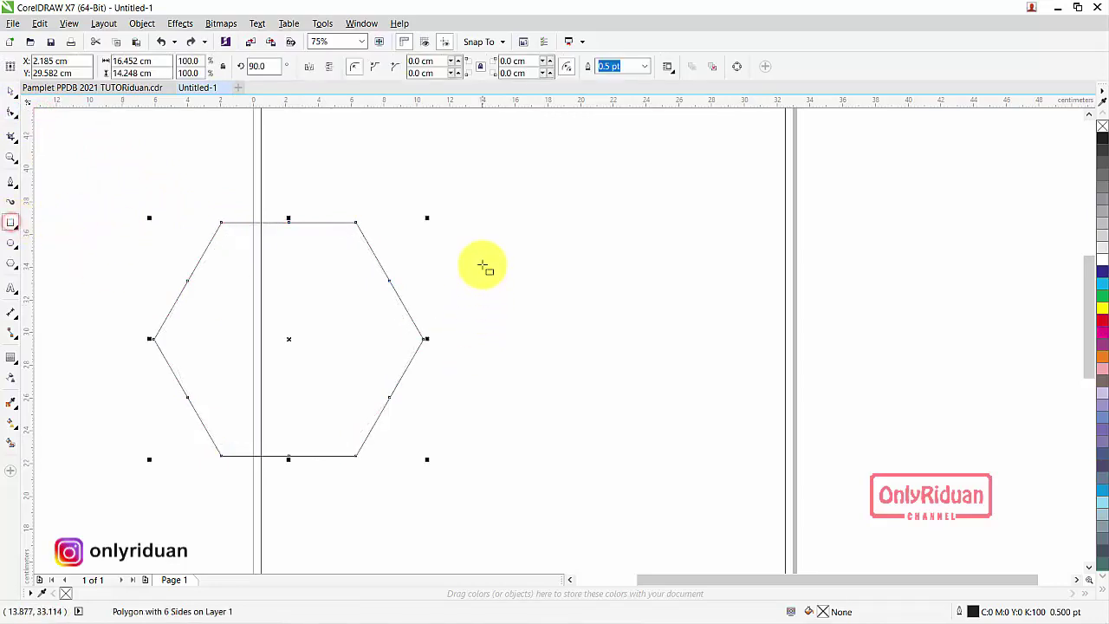
{"action": "left_click_drag", "start_coordinate": [482, 222], "coordinate": [737, 449]}
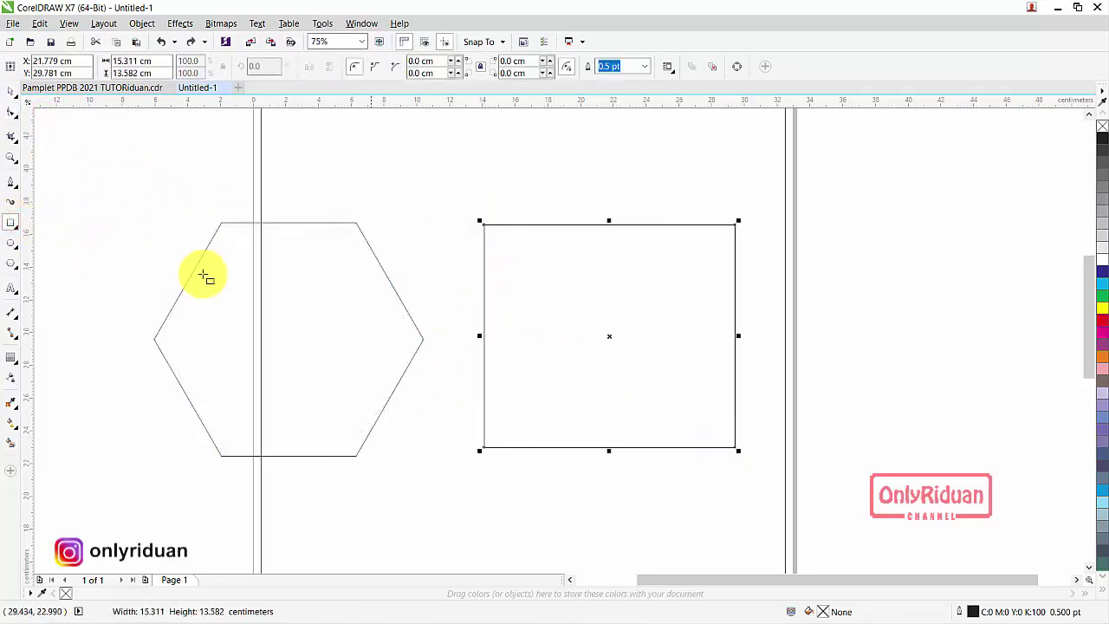
{"action": "left_click", "coordinate": [13, 114]}
{"action": "left_click_drag", "start_coordinate": [485, 227], "coordinate": [502, 235]}
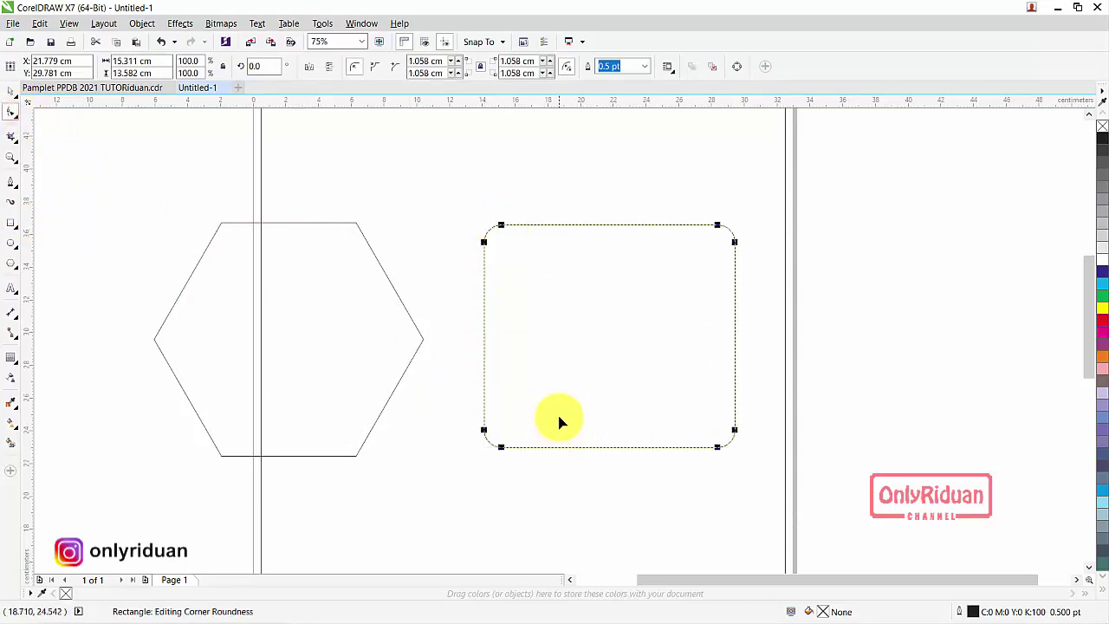
{"action": "key", "text": "ctrl+z"}
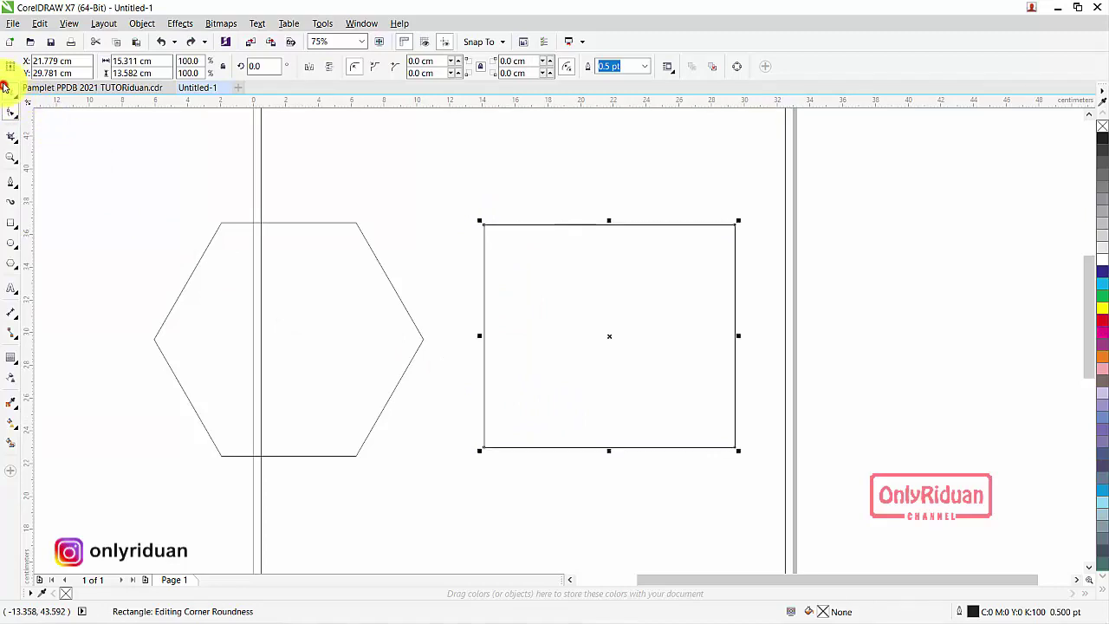
{"action": "left_click", "coordinate": [8, 89]}
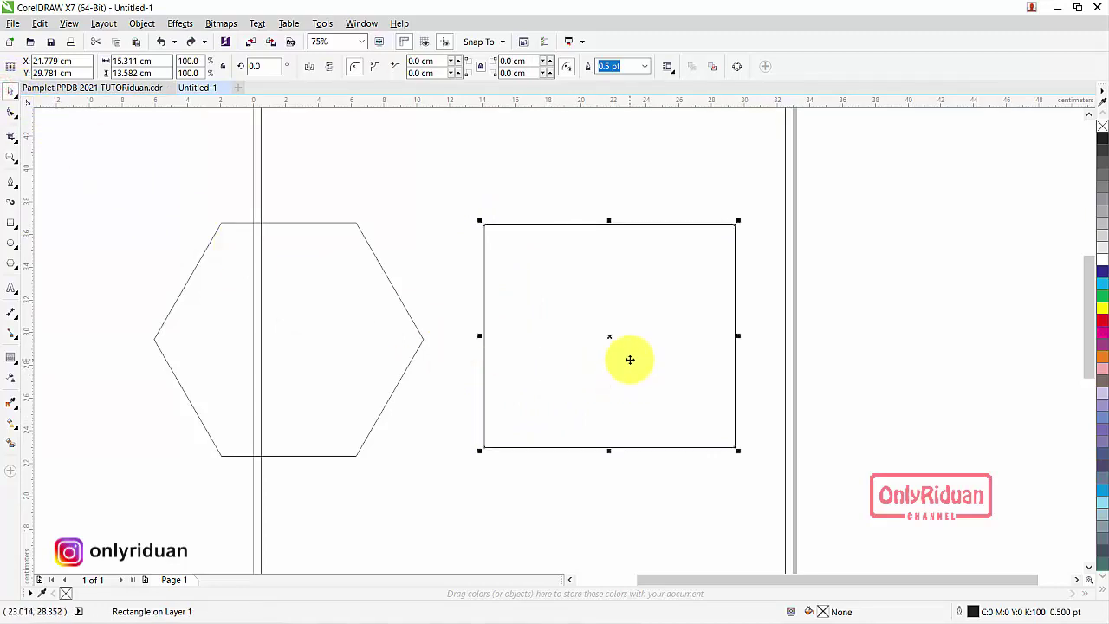
{"action": "key", "text": "Delete"}
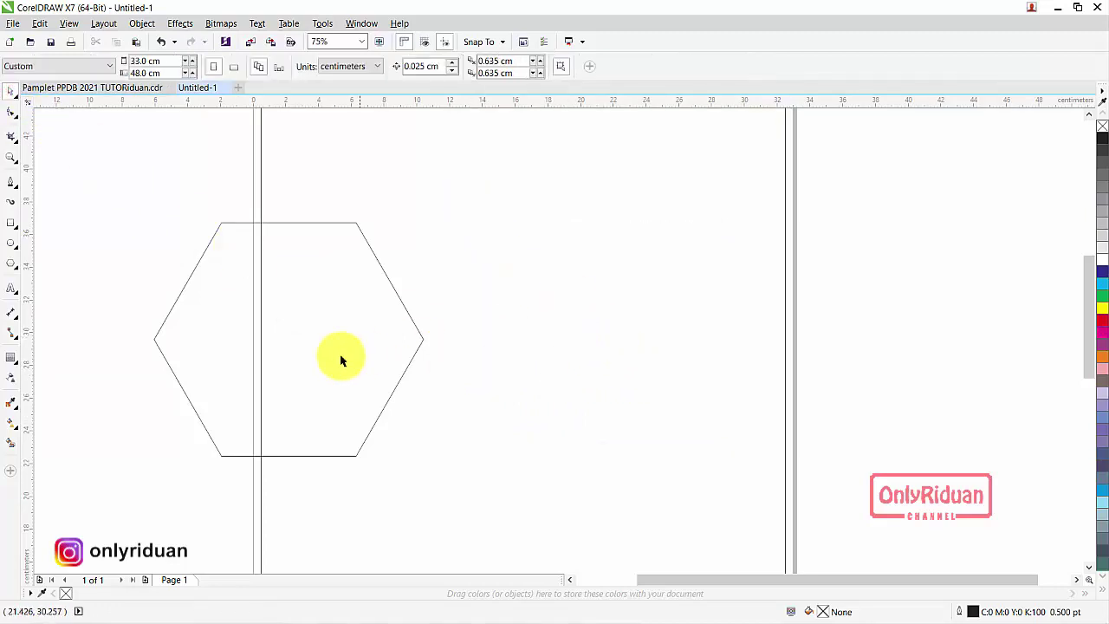
- Select the hexagon and move it farther left so that its centre lies near the page's left edge
{"action": "left_click", "coordinate": [340, 360]}
{"action": "left_click", "coordinate": [384, 309]}
{"action": "left_click", "coordinate": [378, 309]}
{"action": "left_click_drag", "start_coordinate": [367, 318], "coordinate": [326, 313]}
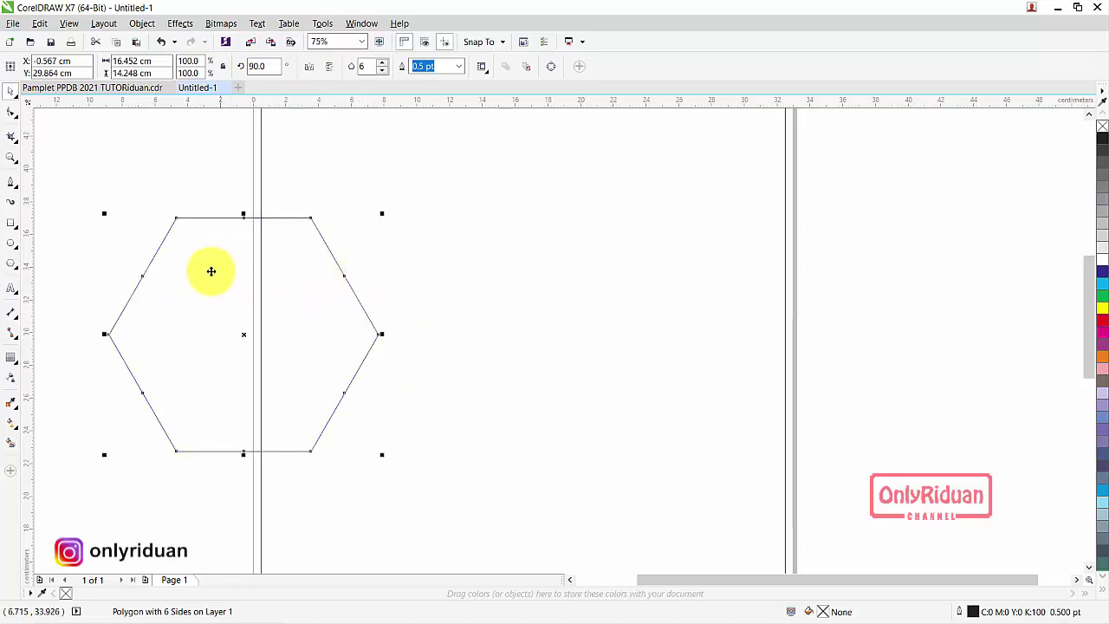
- Open the Fillet/Scallop/Chamfer settings for the hexagon, and try moving it away from its fillet preview before undoing the move
{"action": "left_click", "coordinate": [360, 24]}
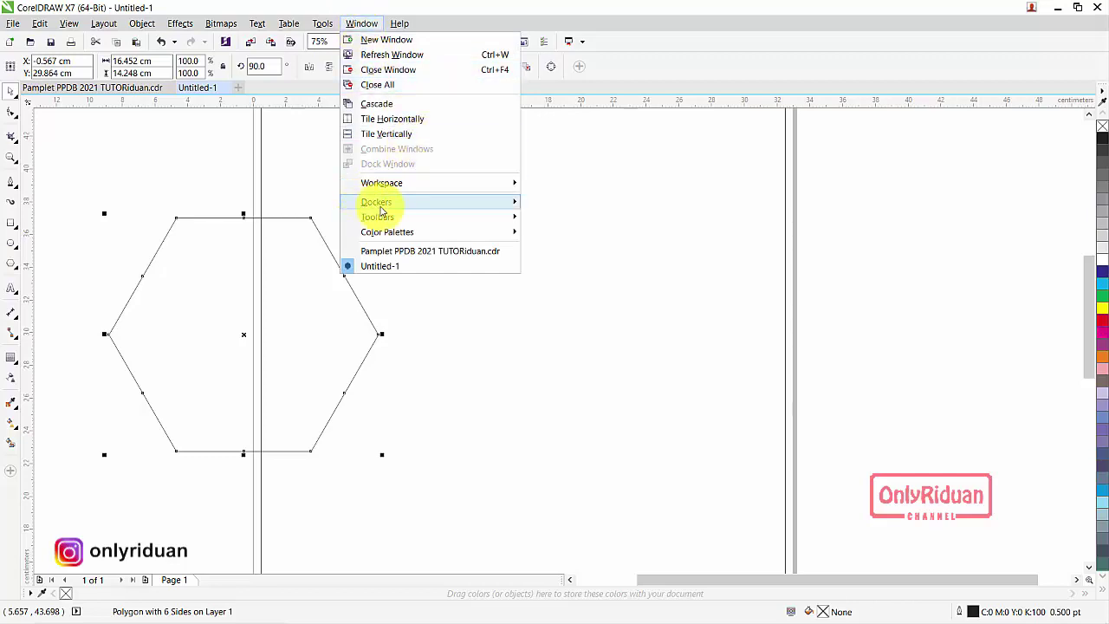
{"action": "mouse_move", "coordinate": [387, 208]}
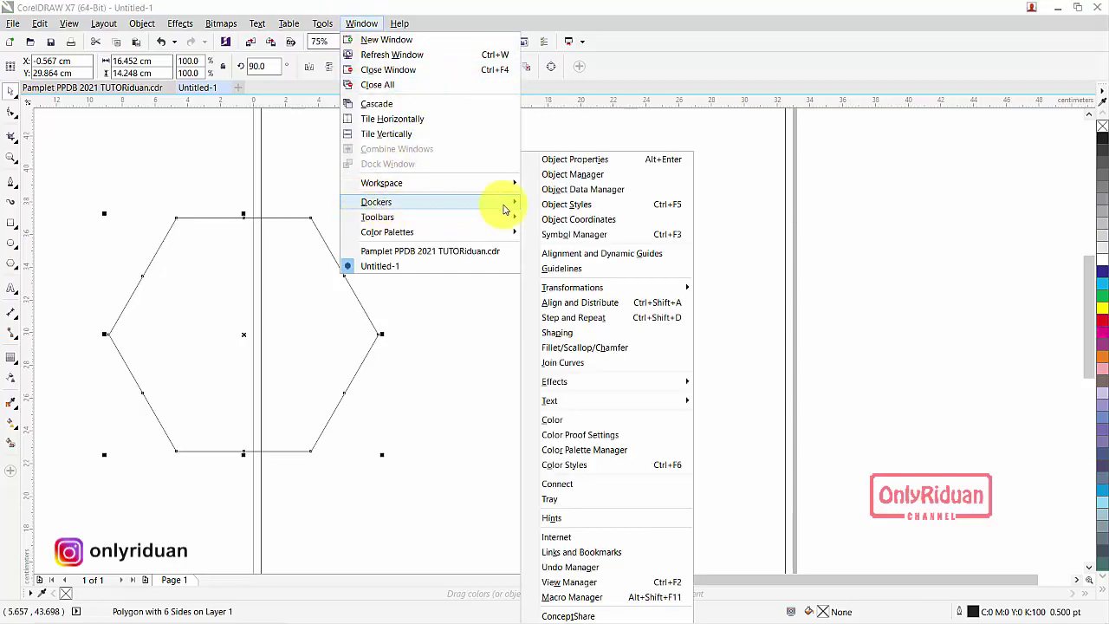
{"action": "left_click", "coordinate": [580, 351]}
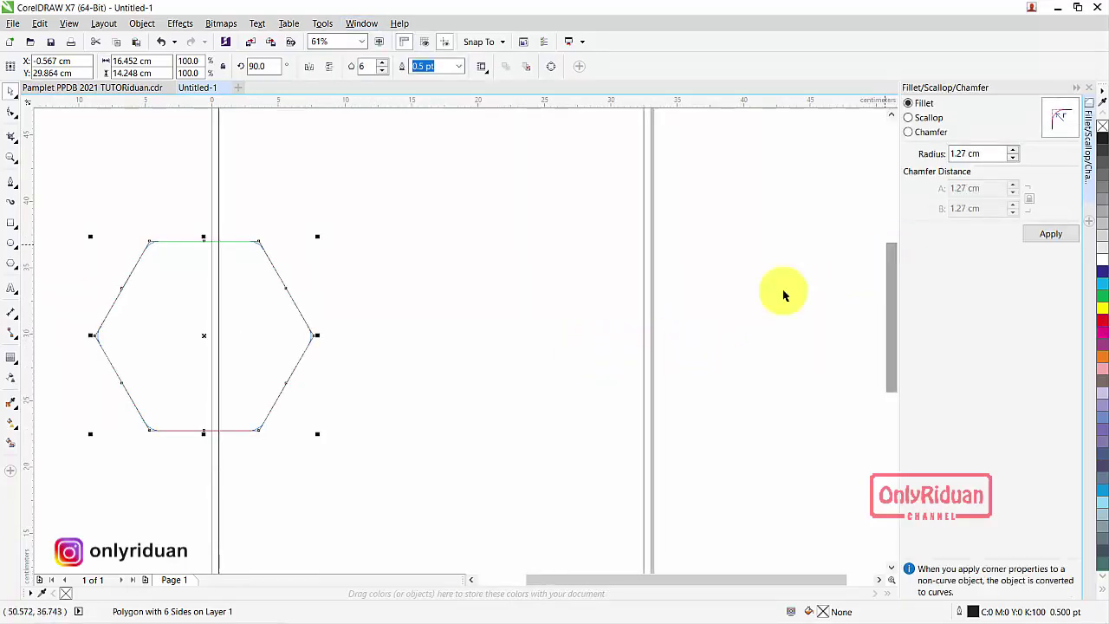
{"action": "left_click_drag", "start_coordinate": [206, 334], "coordinate": [403, 348]}
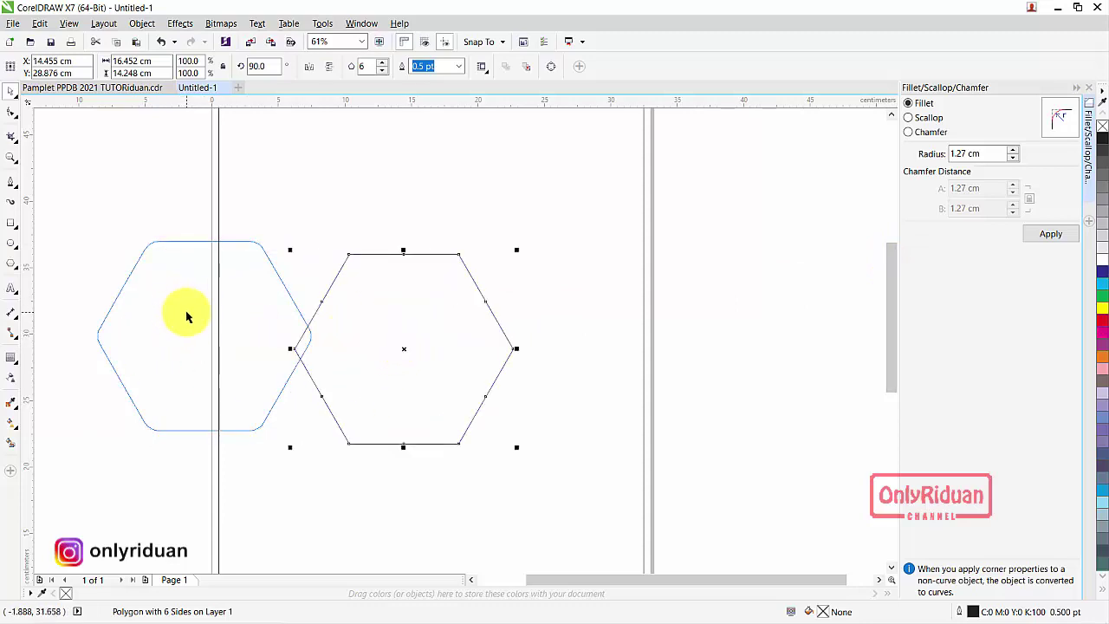
{"action": "key", "text": "ctrl+z"}
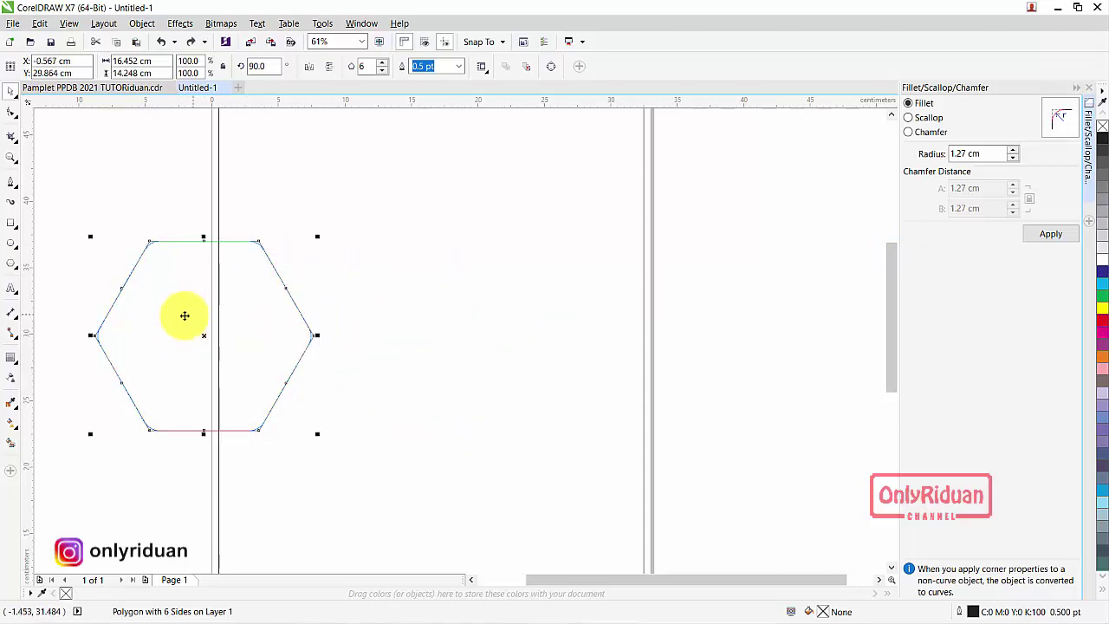
- Fillet all the hexagon's corners with a 2.0 cm radius
{"action": "scroll", "coordinate": [157, 250], "scroll_direction": "up", "scroll_amount": 3}
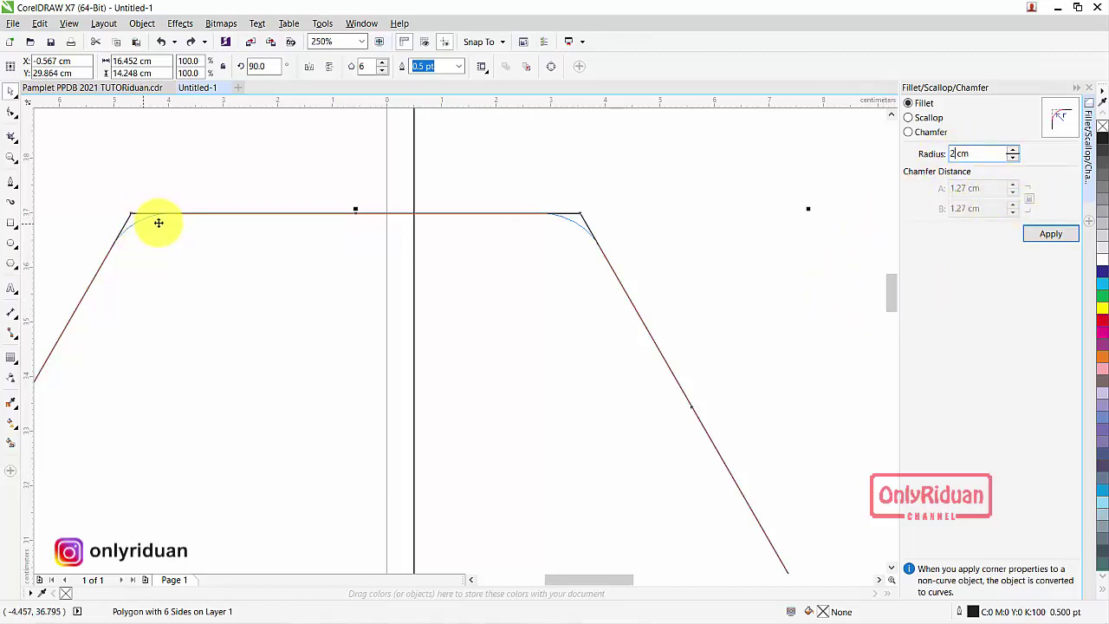
{"action": "left_click", "coordinate": [1046, 242]}
{"action": "scroll", "coordinate": [540, 282], "scroll_direction": "down", "scroll_amount": 4}
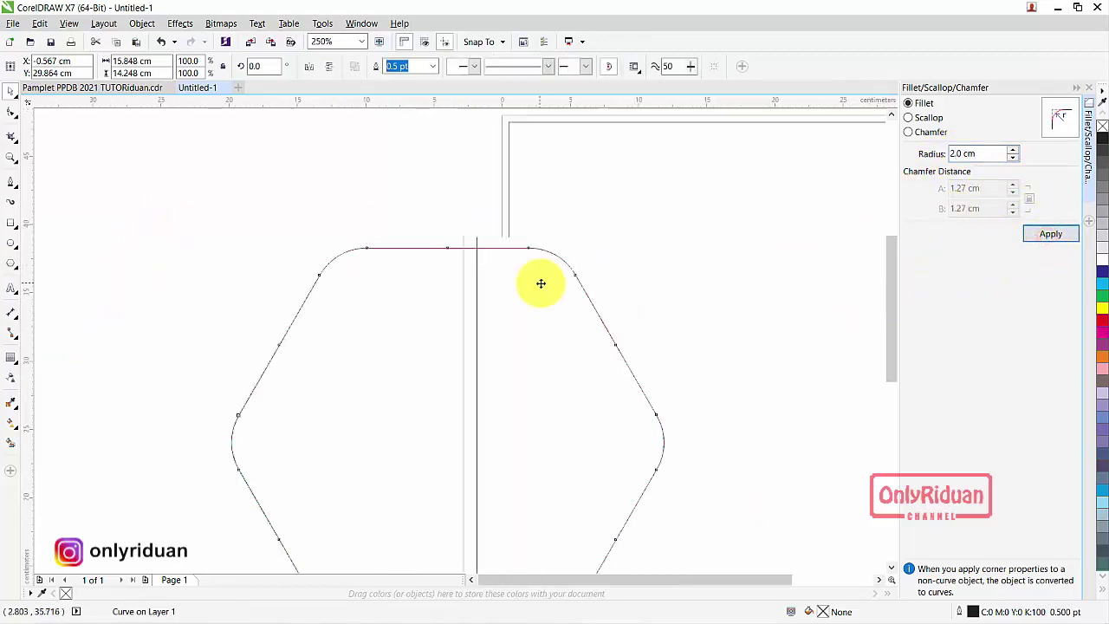
- Move the rounded hexagon across the page's right edge, and compare with the finished pamphlet before returning to the new document
{"action": "left_click", "coordinate": [878, 579]}
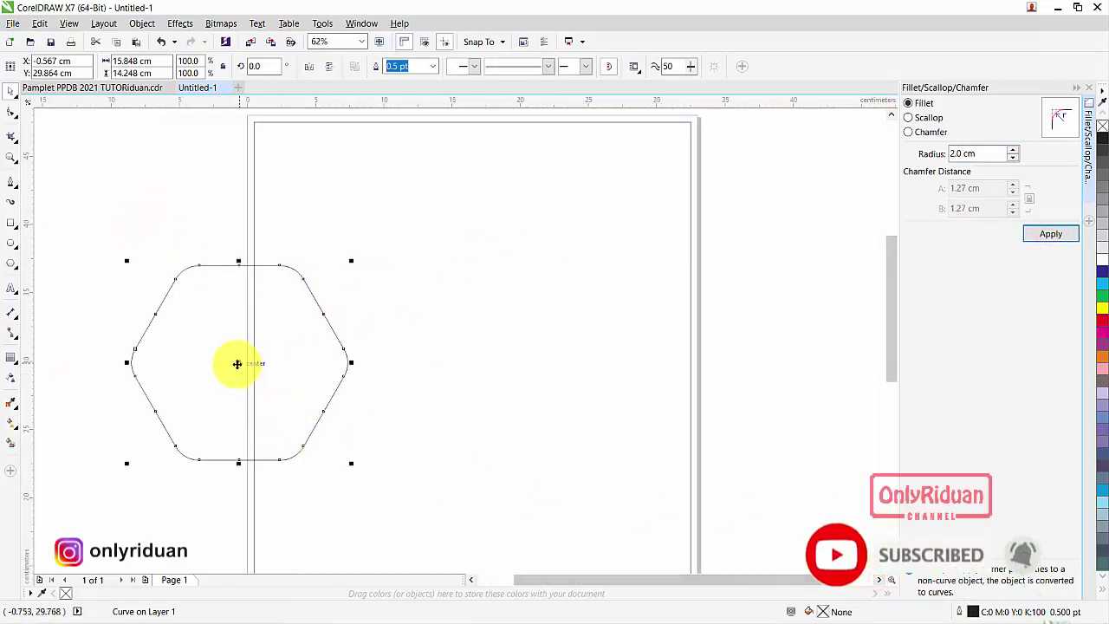
{"action": "left_click_drag", "start_coordinate": [238, 362], "coordinate": [426, 353]}
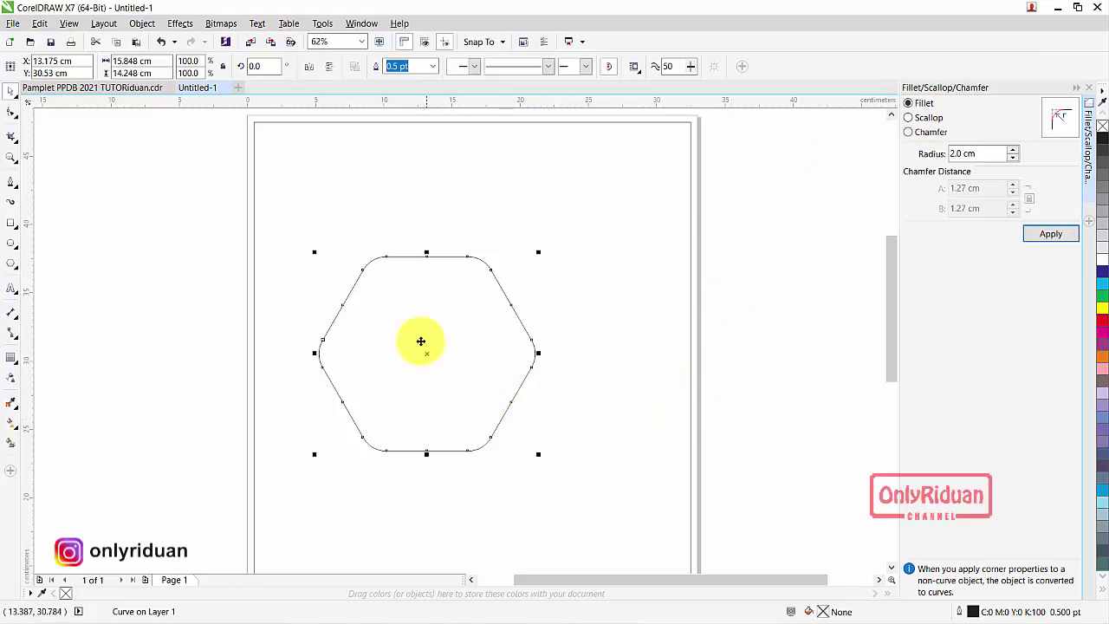
{"action": "left_click_drag", "start_coordinate": [421, 341], "coordinate": [676, 281]}
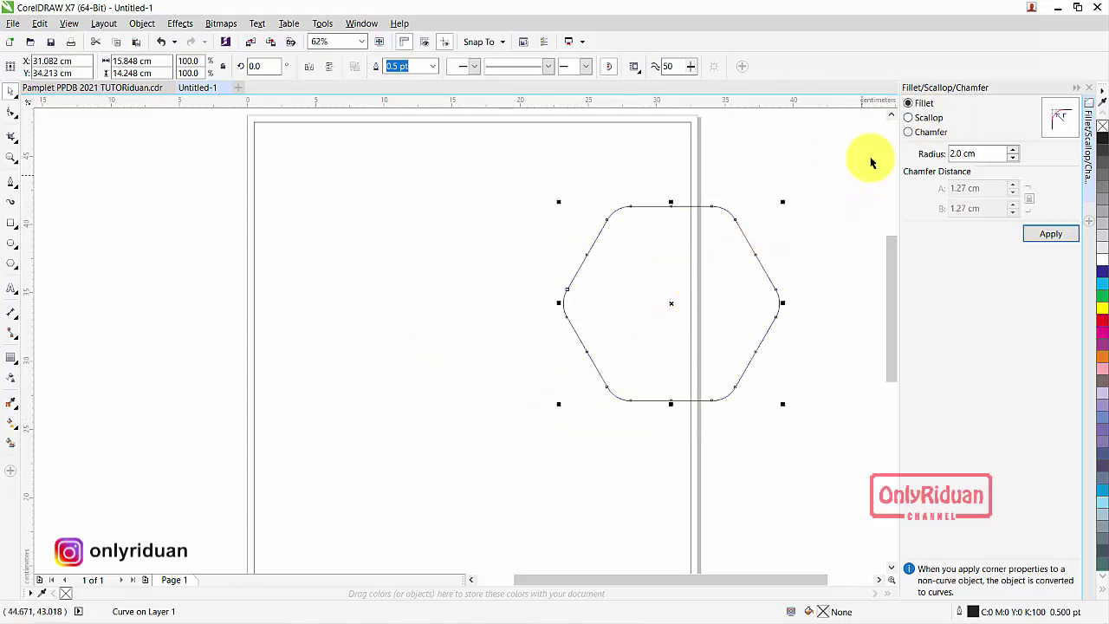
{"action": "left_click", "coordinate": [101, 89]}
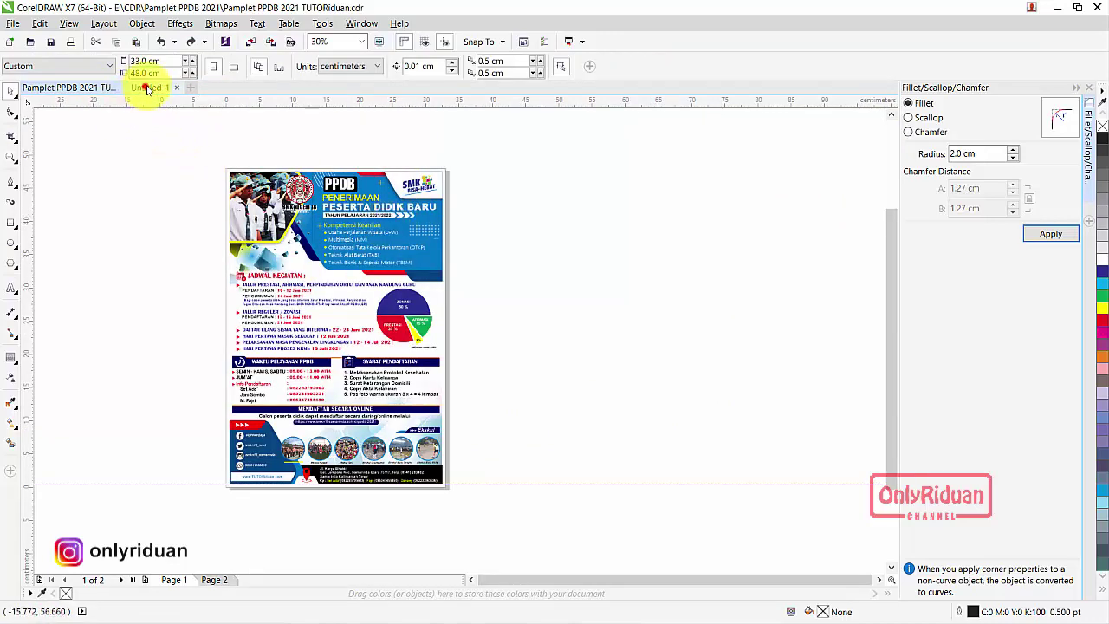
{"action": "left_click", "coordinate": [148, 89]}
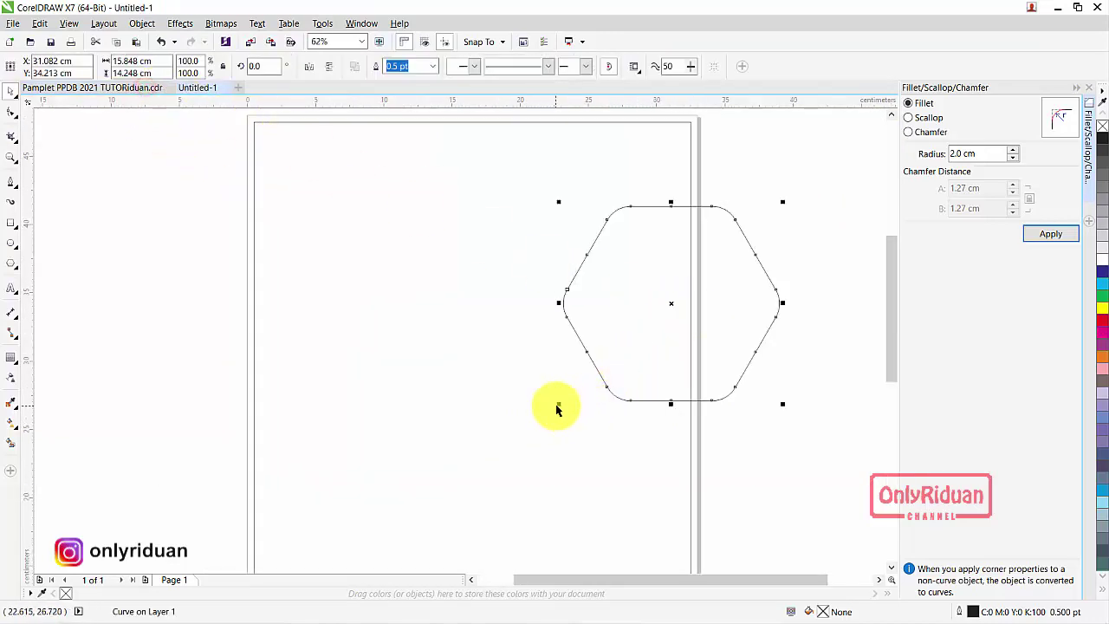
- Enlarge the rounded hexagon to about 27.3 × 24.5 cm, move it across the page's top edge, and compare with the finished pamphlet
{"action": "left_click_drag", "start_coordinate": [558, 405], "coordinate": [449, 506]}
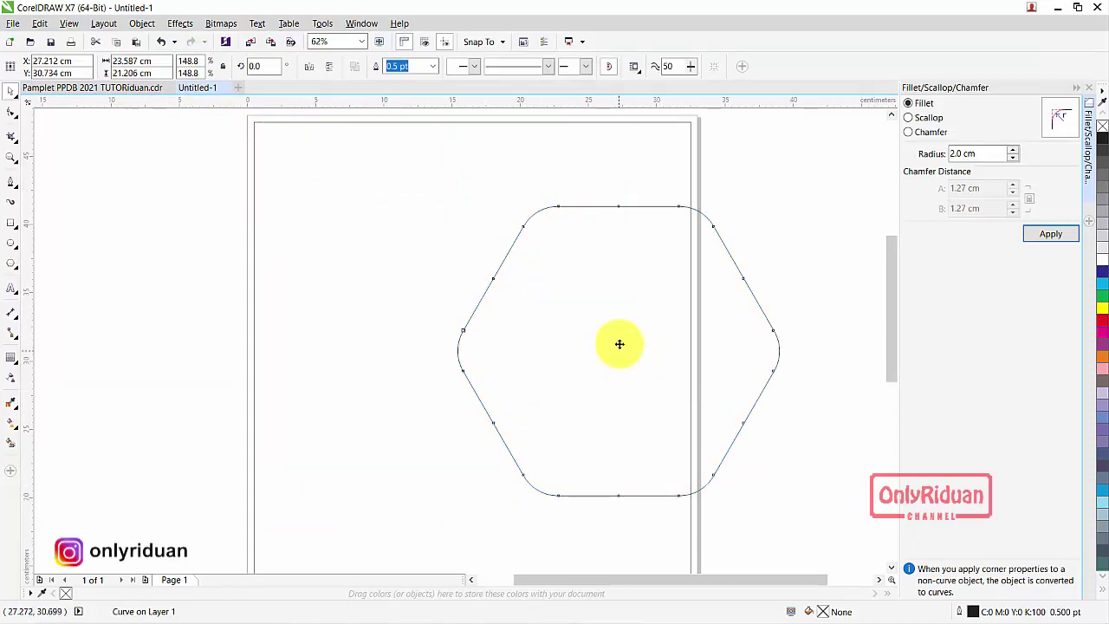
{"action": "left_click_drag", "start_coordinate": [619, 344], "coordinate": [599, 220]}
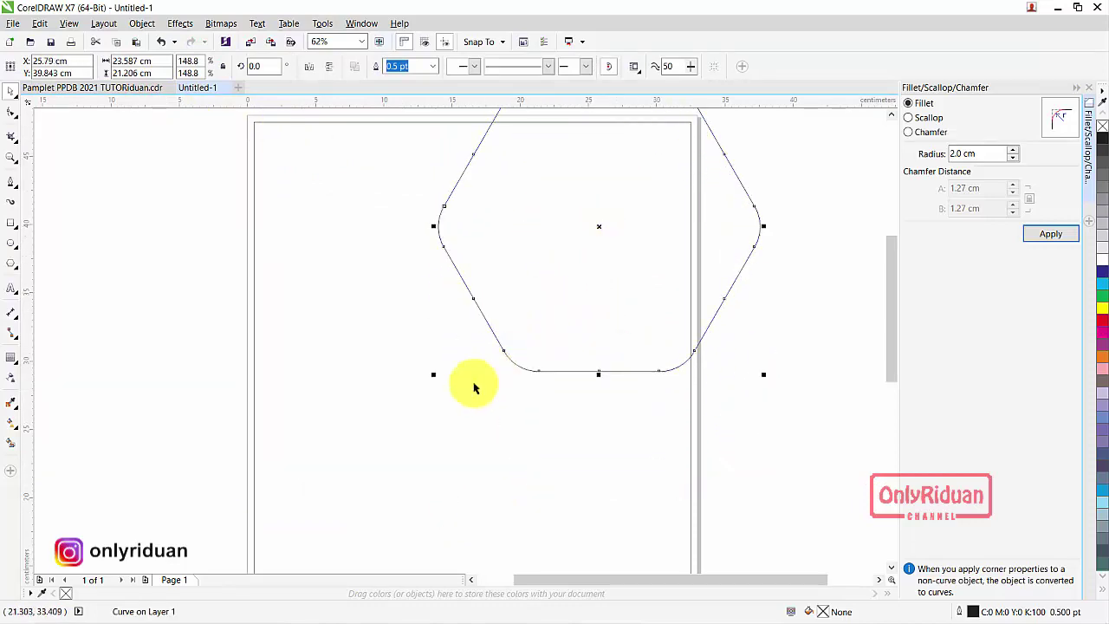
{"action": "left_click_drag", "start_coordinate": [432, 379], "coordinate": [384, 421]}
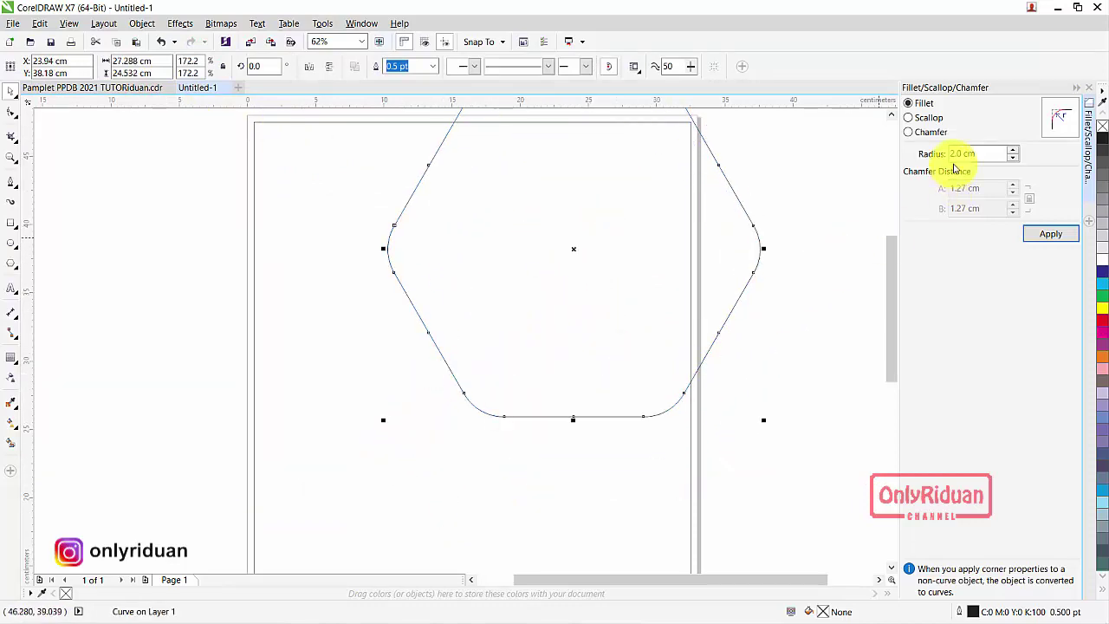
{"action": "left_click", "coordinate": [890, 115]}
{"action": "left_click_drag", "start_coordinate": [612, 347], "coordinate": [611, 297]}
{"action": "key", "text": "Escape"}
{"action": "key", "text": "ctrl+shift+z"}
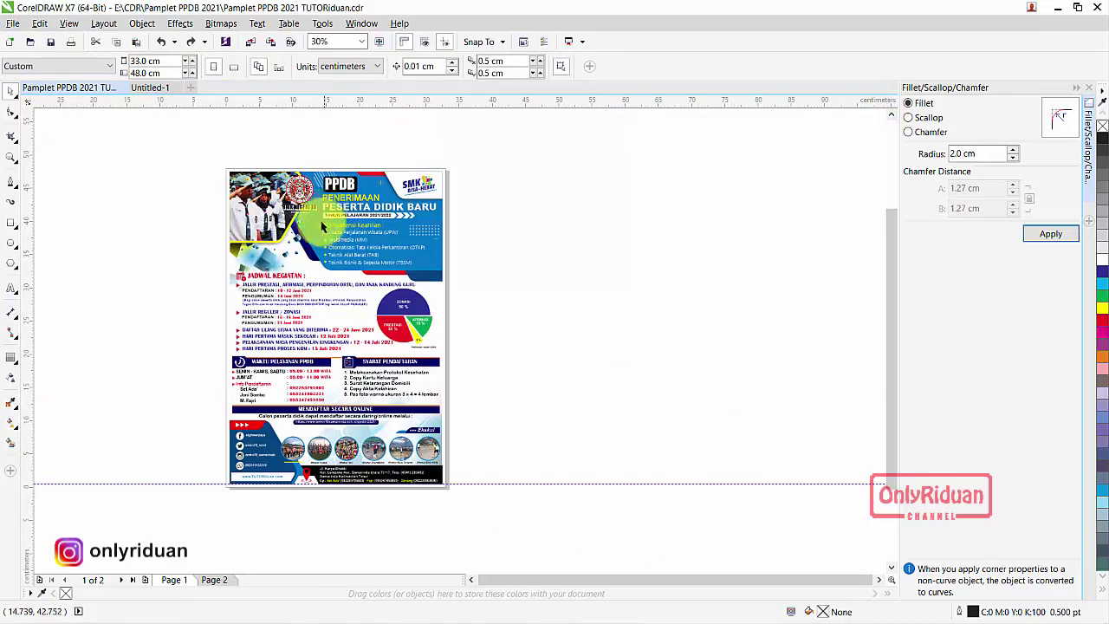
{"action": "left_click", "coordinate": [149, 88]}
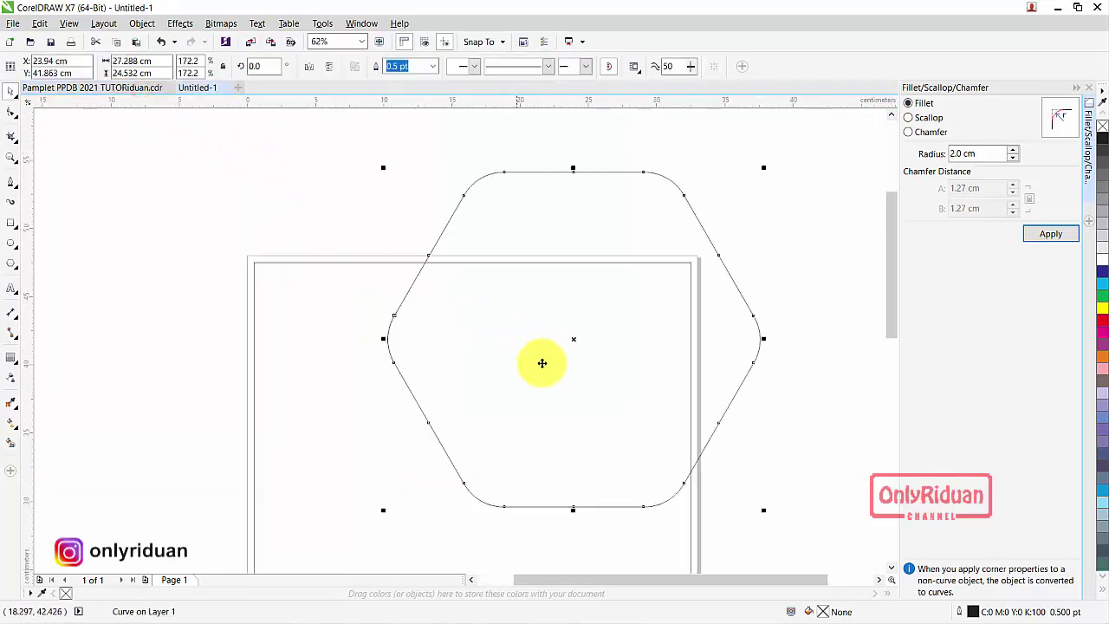
- Enlarge the hexagon to about 29.0 × 26.1 cm and move it so its centre lies on the page's top edge, right of the middle
{"action": "left_click_drag", "start_coordinate": [559, 379], "coordinate": [578, 321]}
{"action": "left_click_drag", "start_coordinate": [403, 459], "coordinate": [376, 494]}
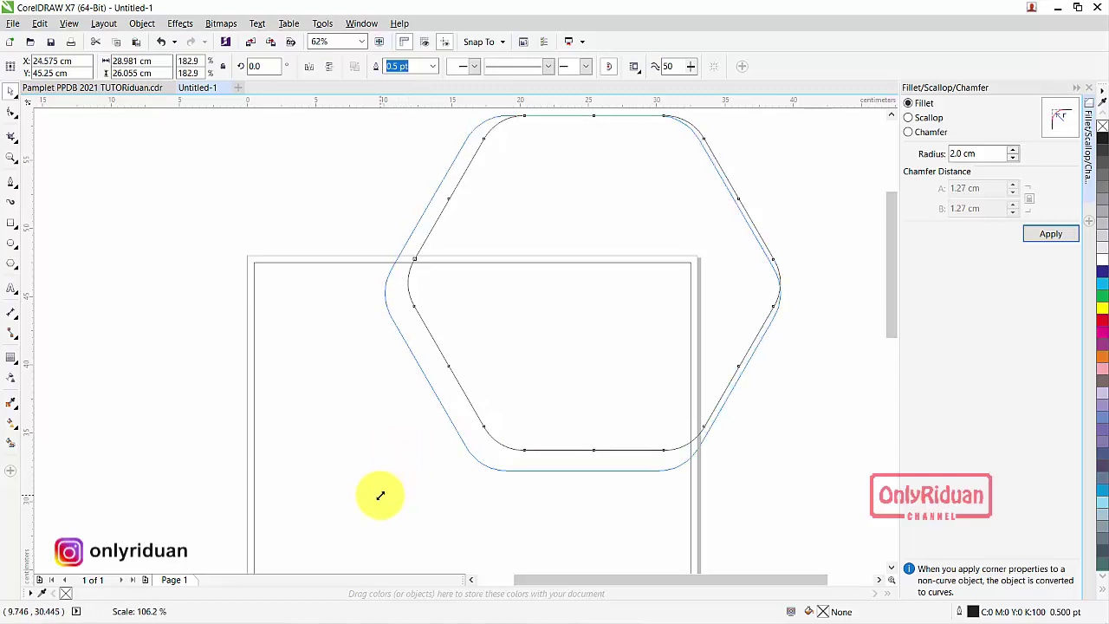
{"action": "left_click_drag", "start_coordinate": [570, 376], "coordinate": [596, 337]}
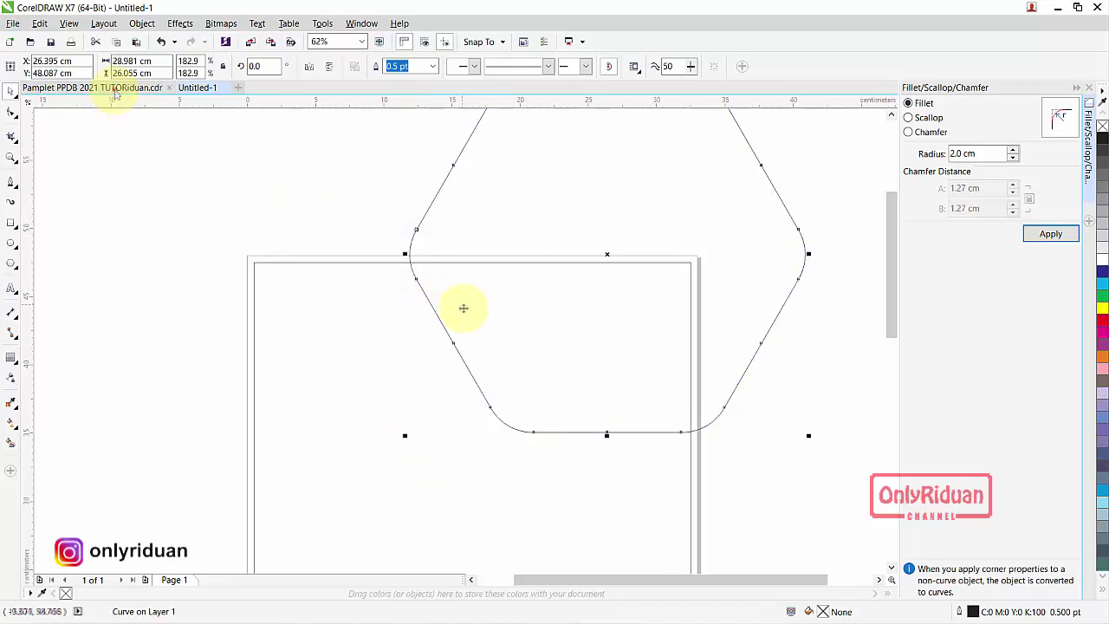
{"action": "scroll", "coordinate": [465, 304], "scroll_direction": "down", "scroll_amount": 1}
{"action": "scroll", "coordinate": [482, 289], "scroll_direction": "up", "scroll_amount": 1}
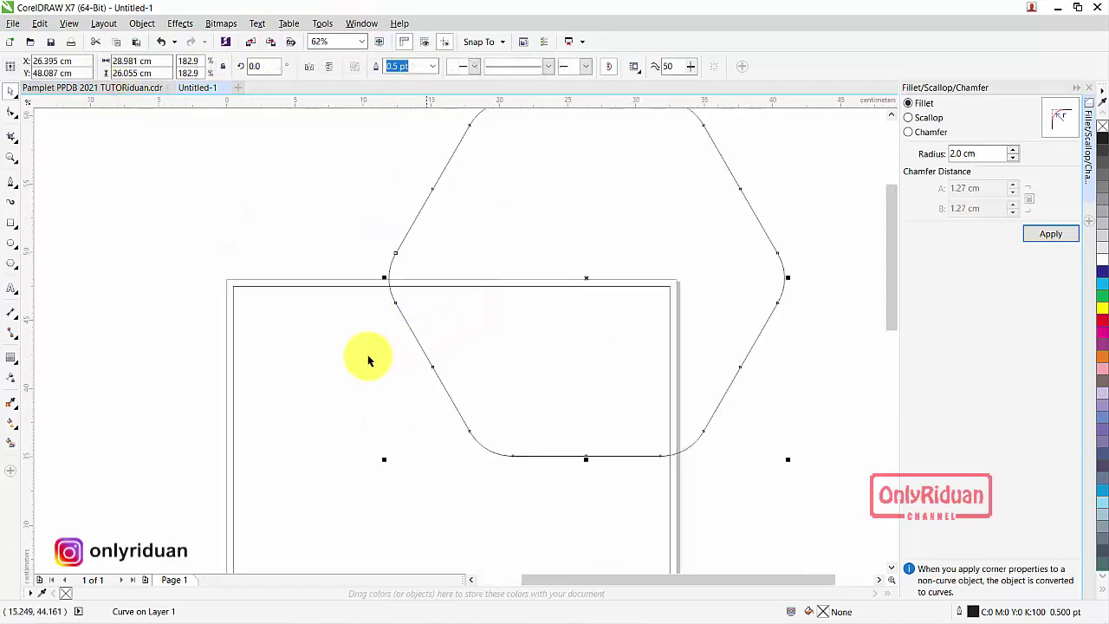
- Make two smaller hexagon copies, about 15.9 × 14.3 cm, and place them overlapping each other over the large hexagon's lower right part
{"action": "left_click", "coordinate": [299, 355]}
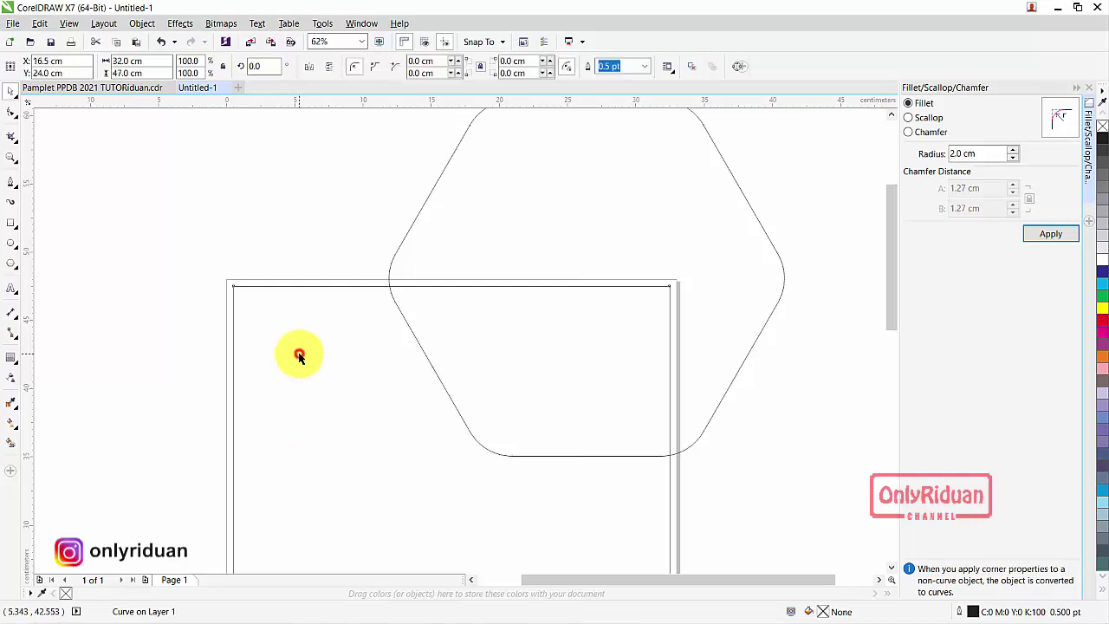
{"action": "scroll", "coordinate": [427, 315], "scroll_direction": "down", "scroll_amount": 1}
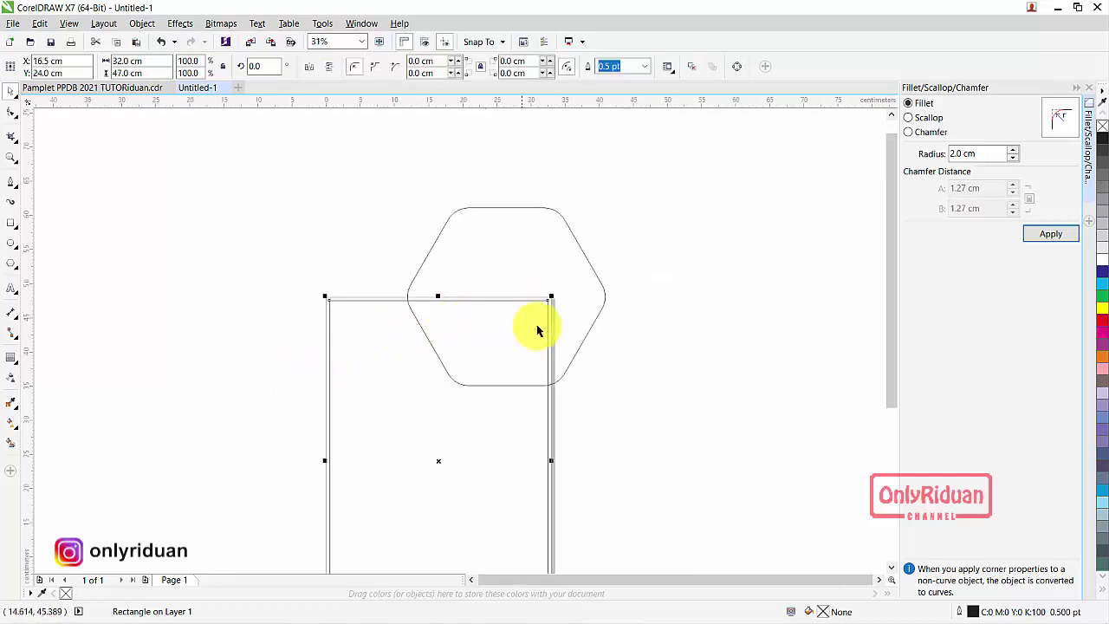
{"action": "left_click", "coordinate": [463, 252]}
{"action": "left_click_drag", "start_coordinate": [462, 252], "coordinate": [642, 298]}
{"action": "left_click_drag", "start_coordinate": [582, 248], "coordinate": [673, 322]}
{"action": "left_click_drag", "start_coordinate": [742, 372], "coordinate": [524, 349]}
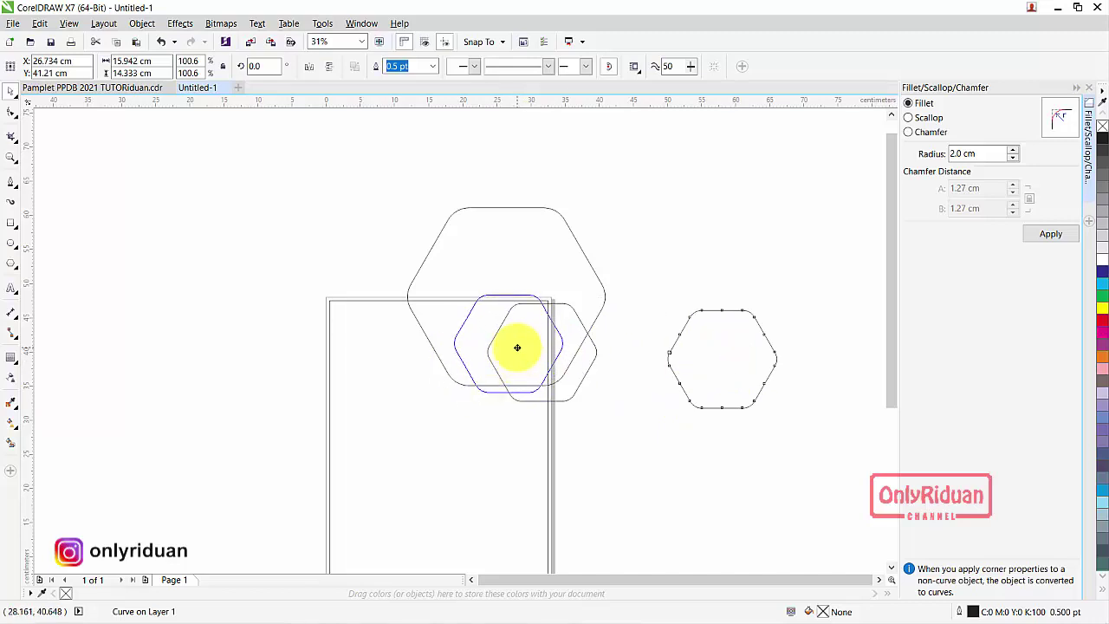
{"action": "left_click_drag", "start_coordinate": [517, 347], "coordinate": [517, 347]}
- Compare with the finished pamphlet's header corner, and move the right-hand small hexagon to about X 32.5, Y 40.3 cm, level with the frame's top edge
{"action": "left_click", "coordinate": [125, 89]}
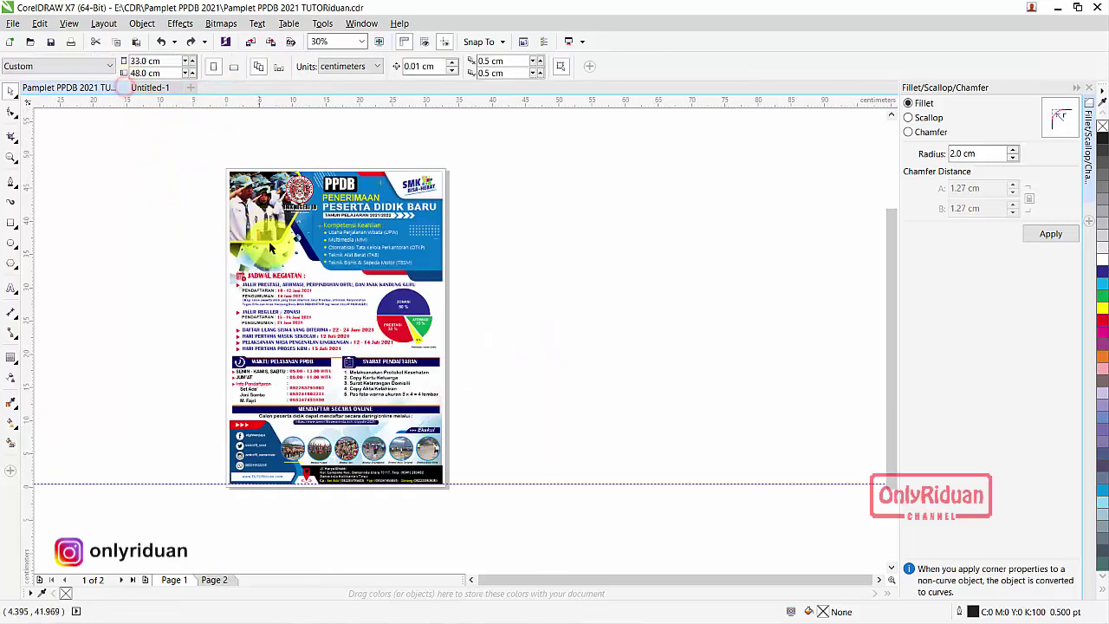
{"action": "scroll", "coordinate": [364, 260], "scroll_direction": "up", "scroll_amount": 4}
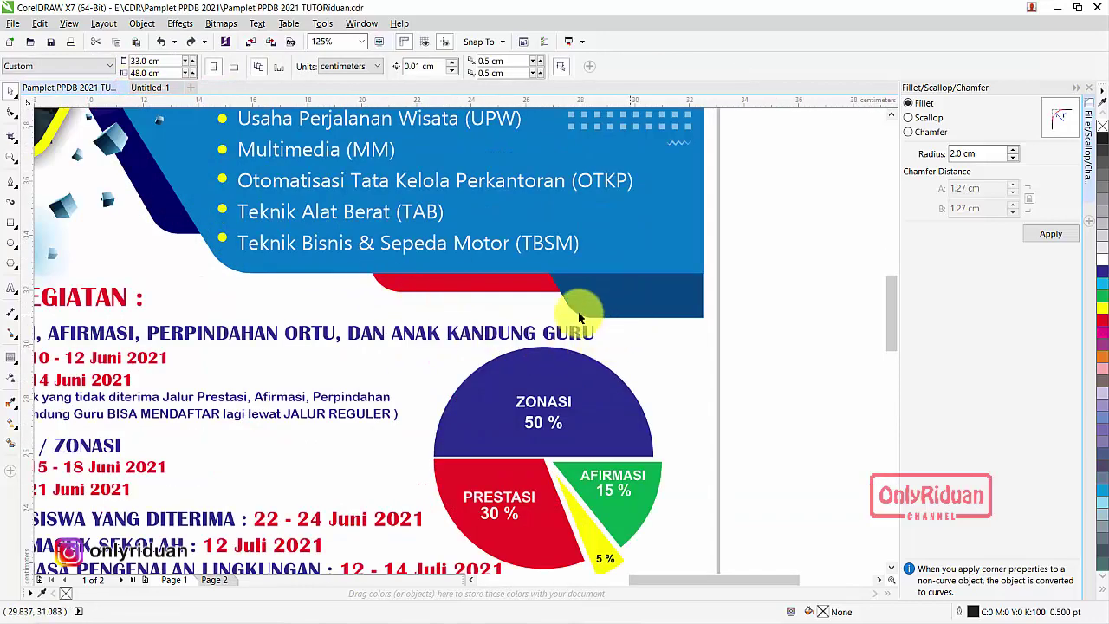
{"action": "left_click", "coordinate": [139, 89]}
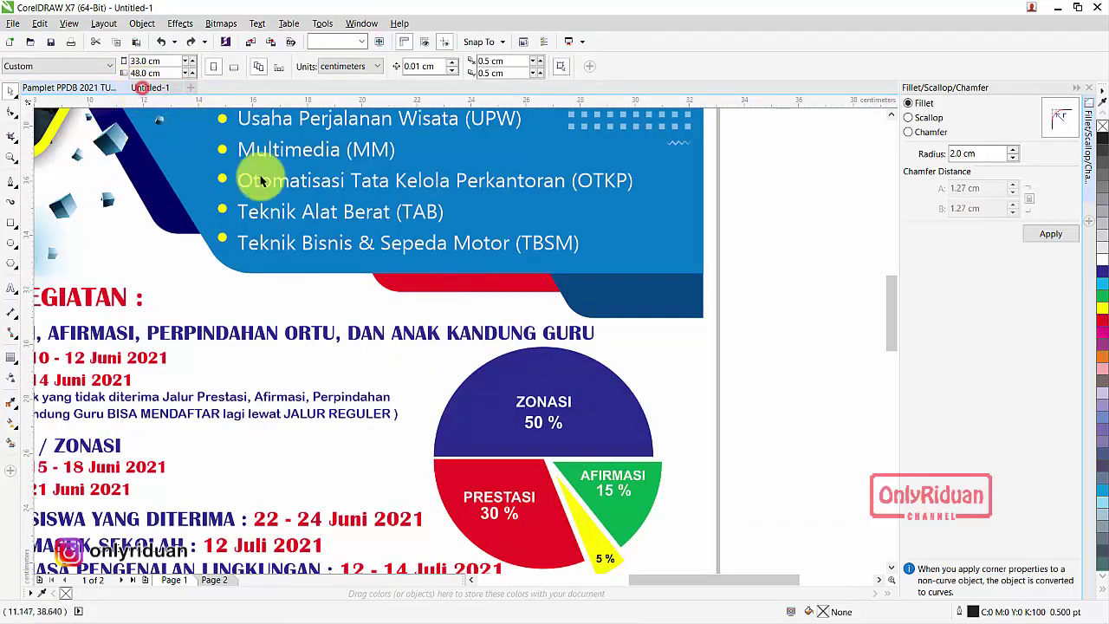
{"action": "scroll", "coordinate": [563, 400], "scroll_direction": "up", "scroll_amount": 1}
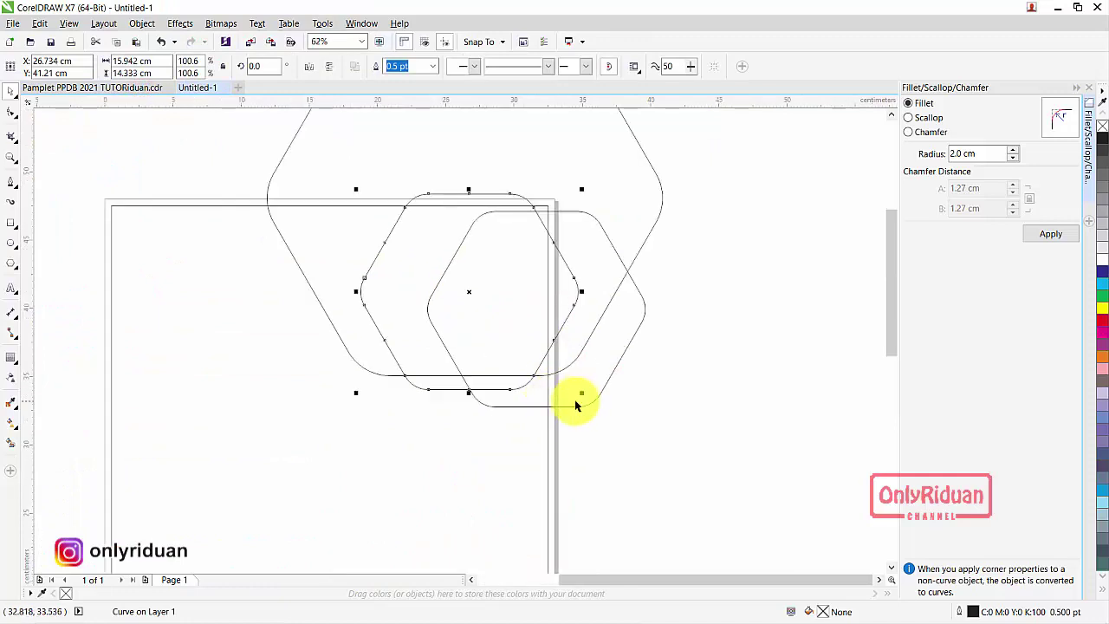
{"action": "left_click", "coordinate": [637, 389]}
{"action": "left_click_drag", "start_coordinate": [584, 376], "coordinate": [606, 366]}
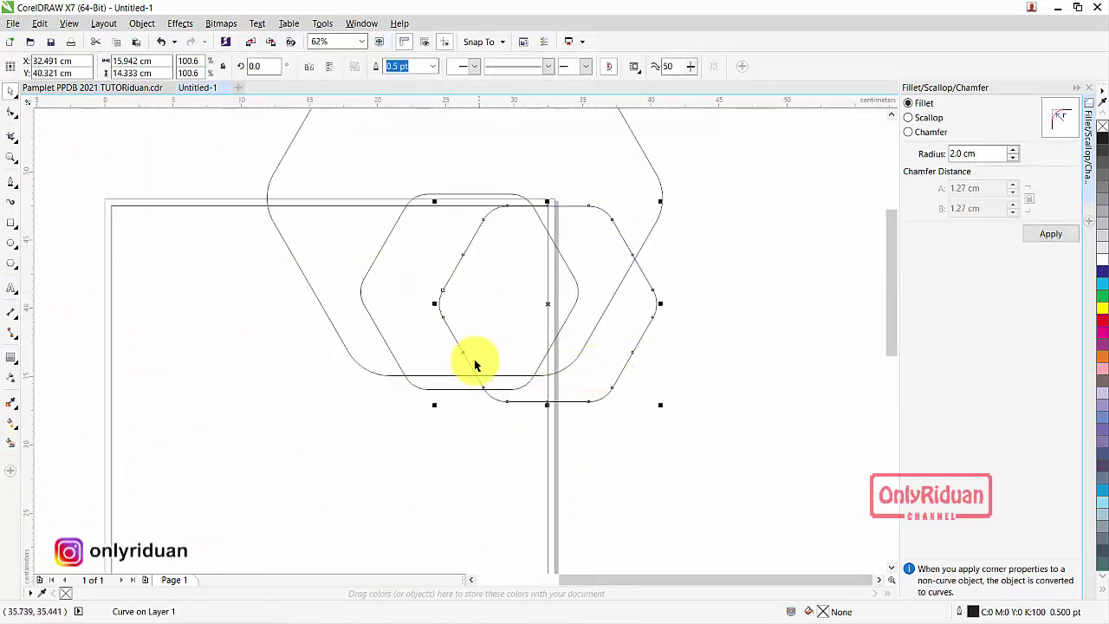
- Fill the large hexagon with cyan, the right-hand small hexagon with dark blue and the left-hand small one with red
{"action": "scroll", "coordinate": [740, 342], "scroll_direction": "down", "scroll_amount": 1}
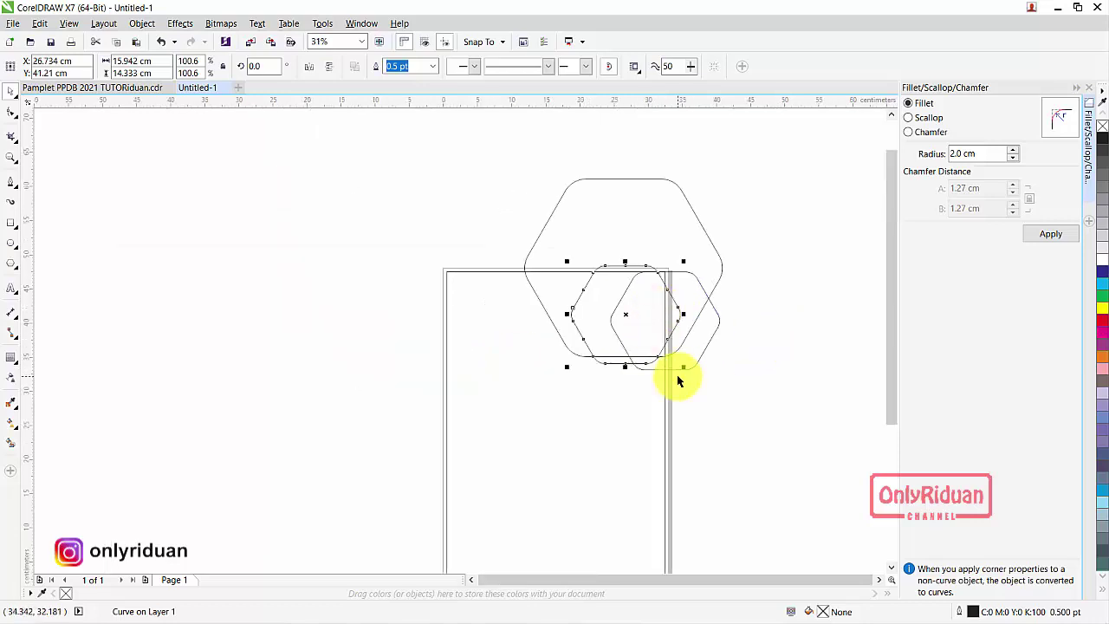
{"action": "scroll", "coordinate": [693, 387], "scroll_direction": "up", "scroll_amount": 1}
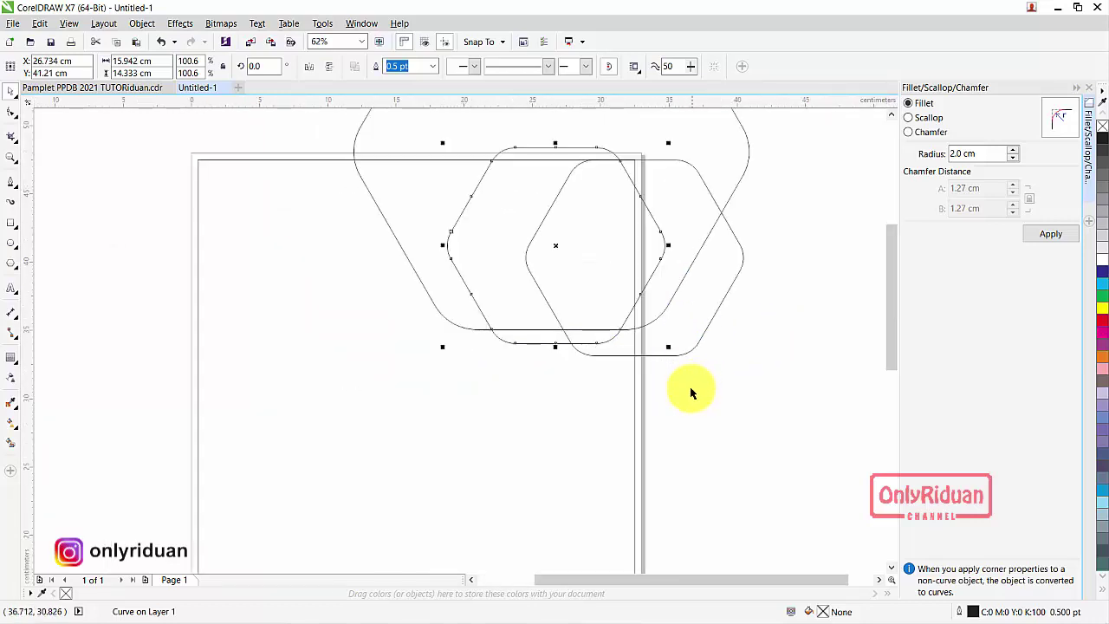
{"action": "scroll", "coordinate": [690, 389], "scroll_direction": "down", "scroll_amount": 1}
{"action": "left_click", "coordinate": [627, 217]}
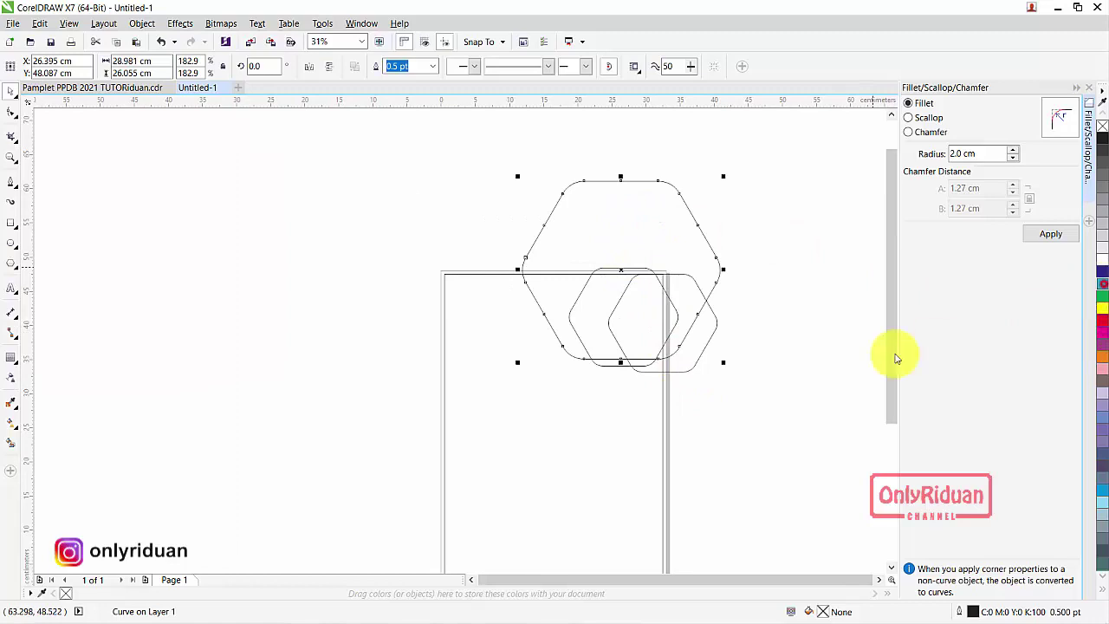
{"action": "left_click", "coordinate": [785, 384]}
{"action": "left_click", "coordinate": [695, 368]}
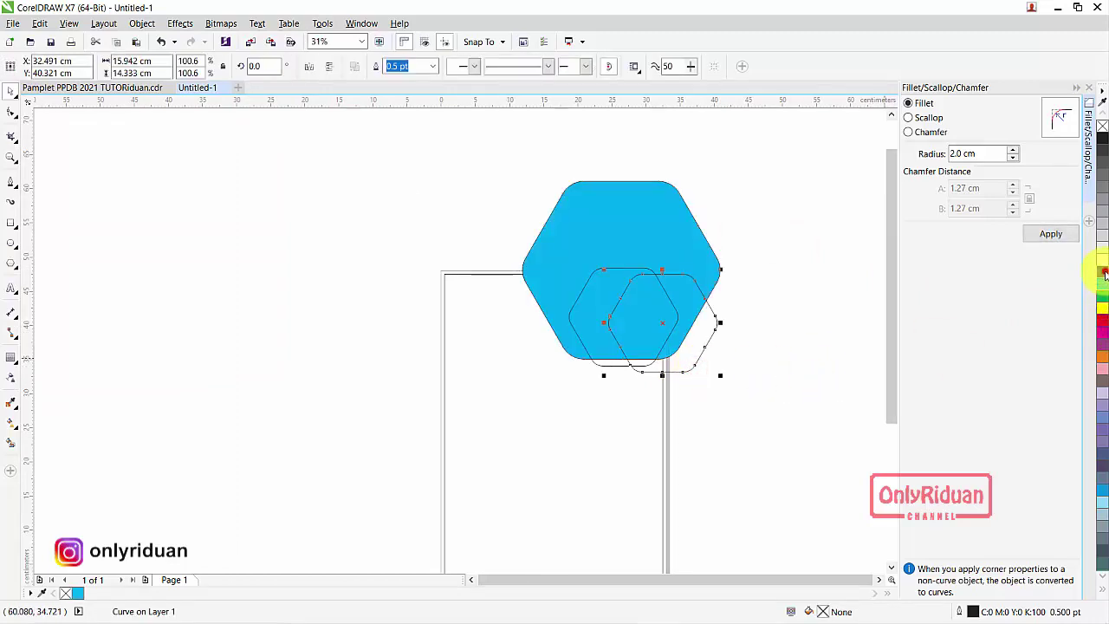
{"action": "left_click", "coordinate": [1104, 274]}
{"action": "left_click", "coordinate": [775, 414]}
{"action": "left_click", "coordinate": [605, 348]}
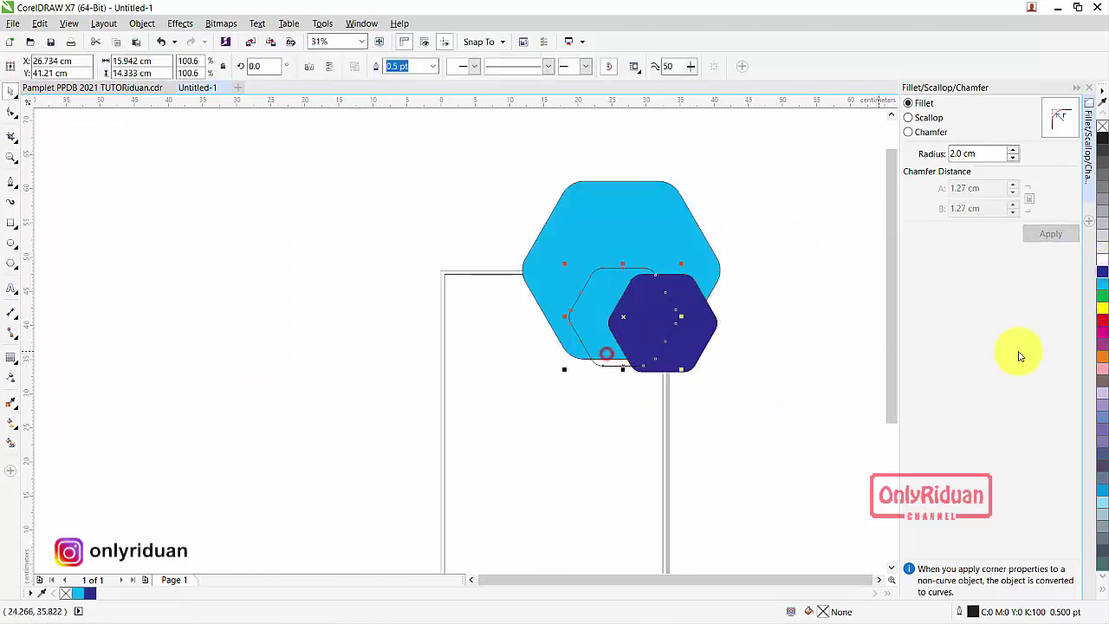
{"action": "left_click", "coordinate": [1103, 321]}
{"action": "left_click", "coordinate": [741, 422]}
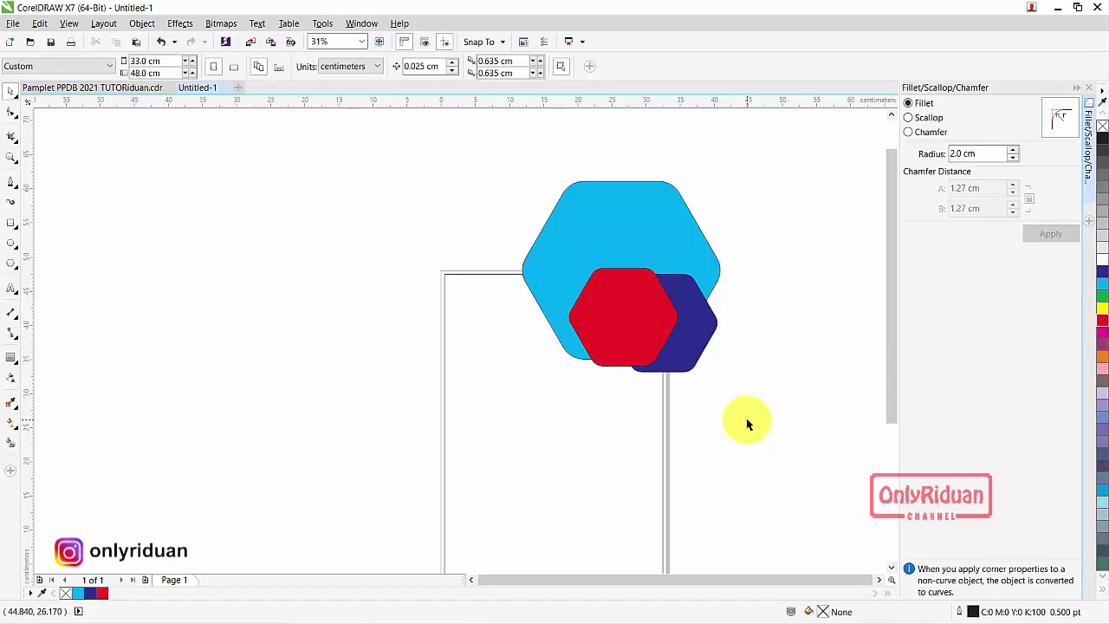
- Send the red hexagon to the back of the page
{"action": "left_click", "coordinate": [615, 322]}
{"action": "left_click_drag", "start_coordinate": [615, 322], "coordinate": [626, 305]}
{"action": "right_click", "coordinate": [626, 303]}
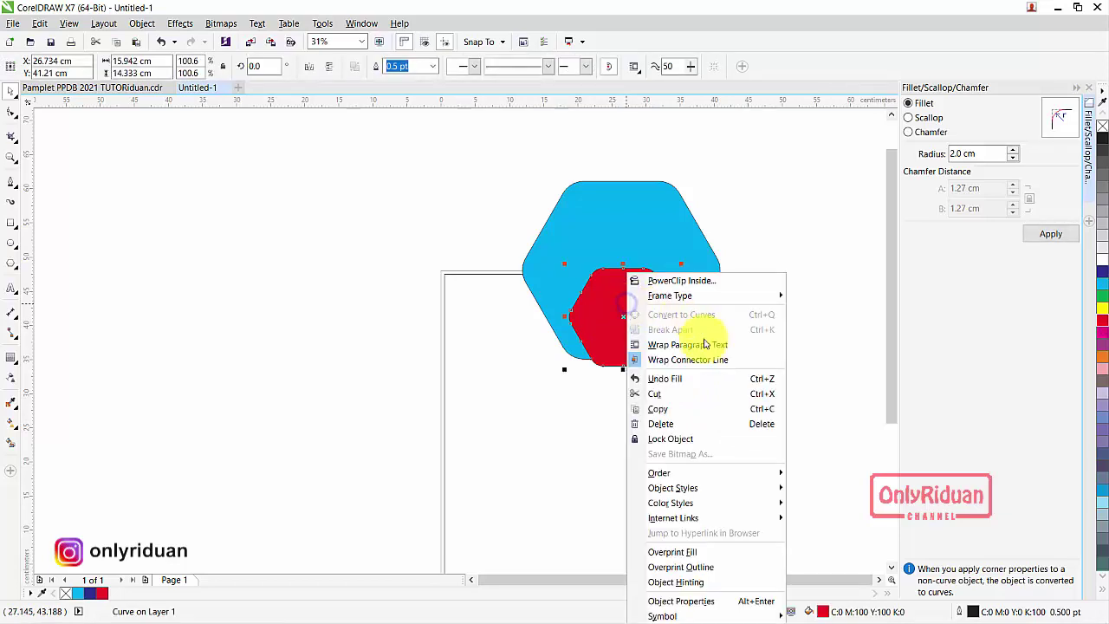
{"action": "mouse_move", "coordinate": [675, 479]}
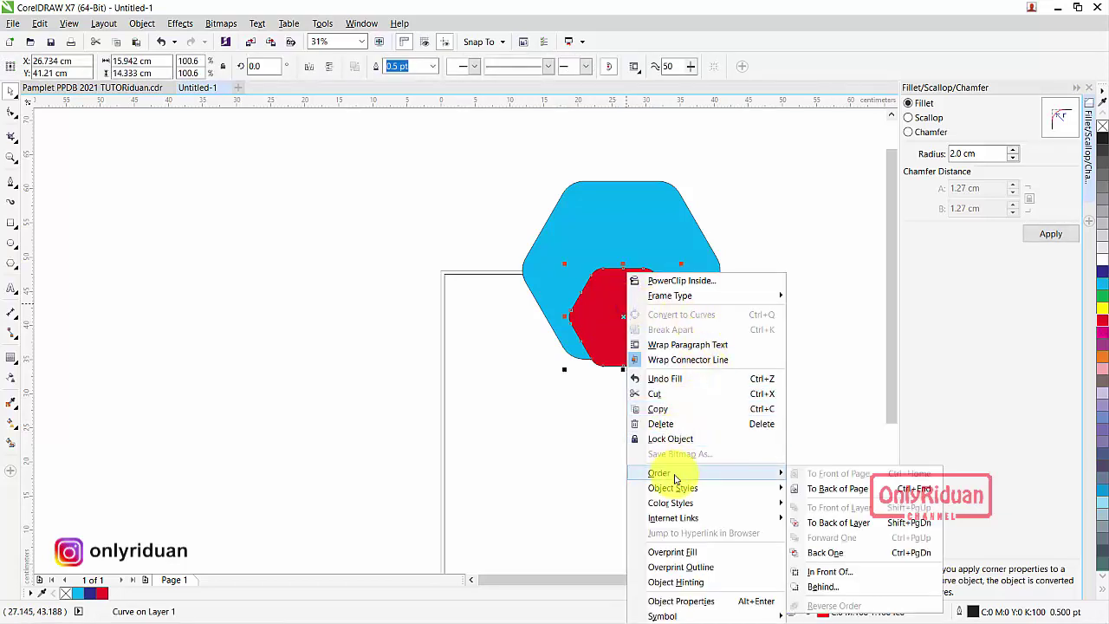
{"action": "left_click", "coordinate": [823, 488]}
{"action": "left_click", "coordinate": [771, 384]}
- Select the large cyan hexagon and open its context menu
{"action": "left_click", "coordinate": [676, 351]}
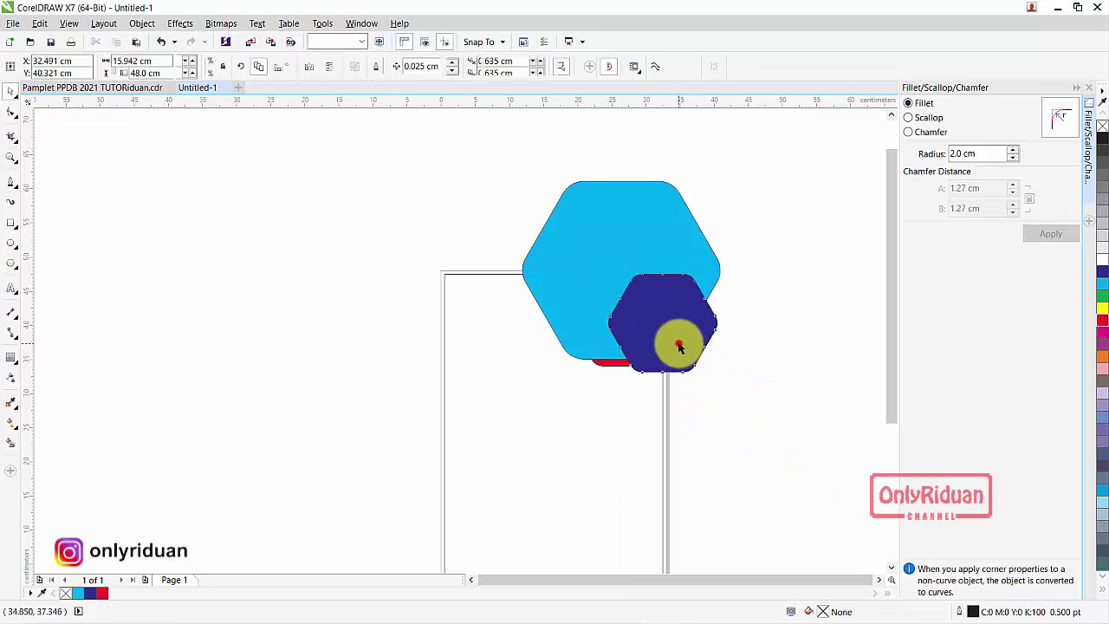
{"action": "left_click", "coordinate": [773, 372]}
{"action": "left_click", "coordinate": [623, 234]}
{"action": "right_click", "coordinate": [625, 233]}
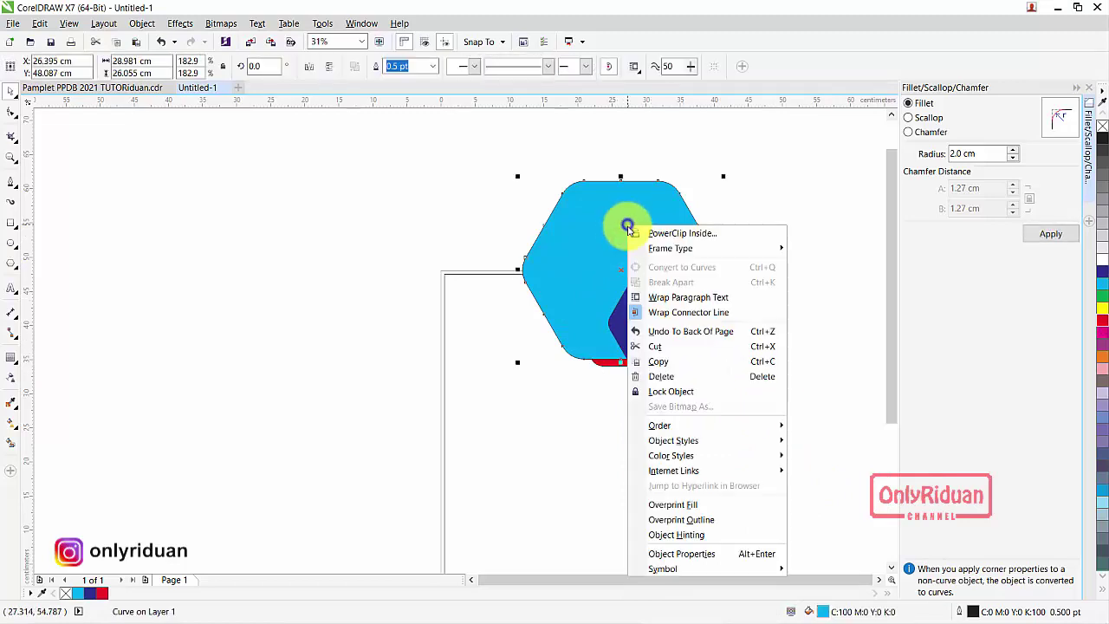
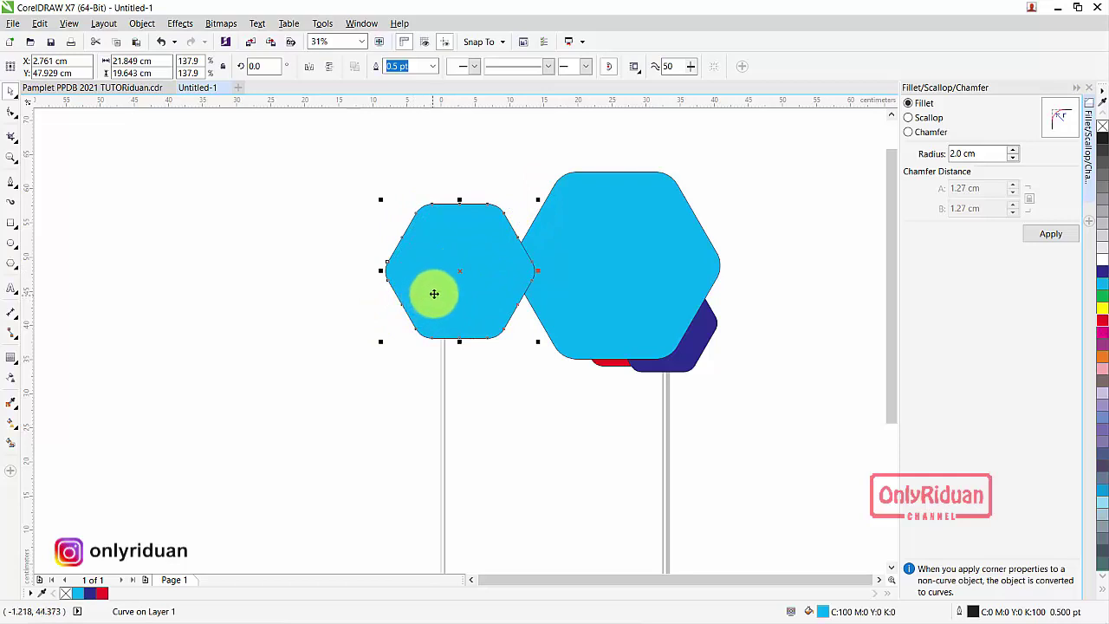
- Compare with the finished pamphlet, and duplicate the dark blue hexagon to between the two cyan hexagons, centred at about X 18.8, Y 45.2 cm
{"action": "left_click", "coordinate": [129, 89]}
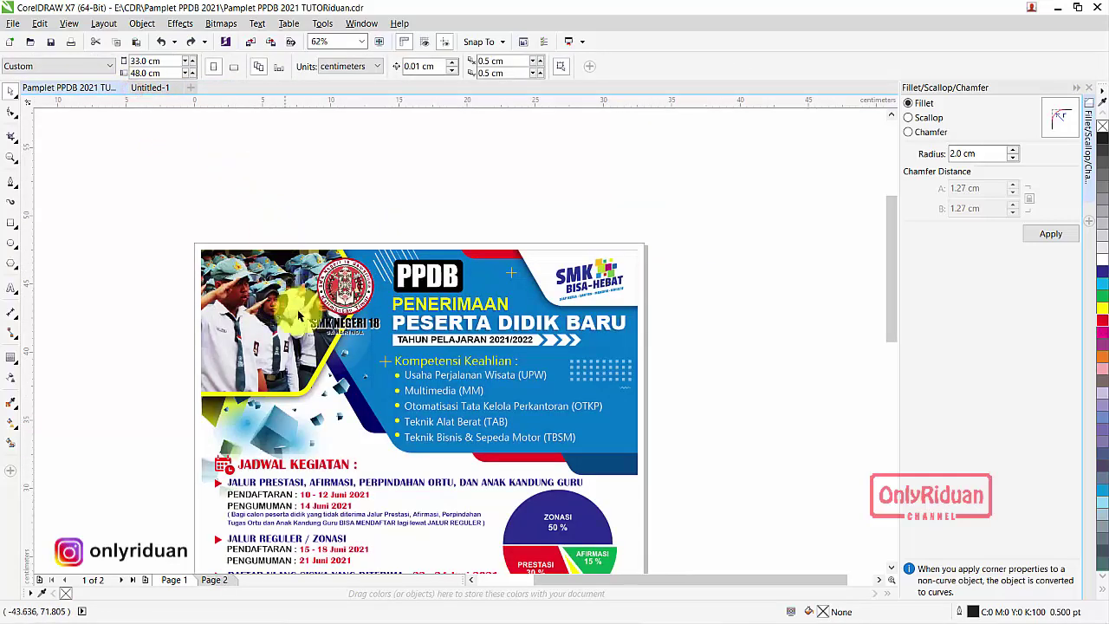
{"action": "left_click", "coordinate": [152, 89]}
{"action": "left_click", "coordinate": [779, 388]}
{"action": "left_click", "coordinate": [689, 359]}
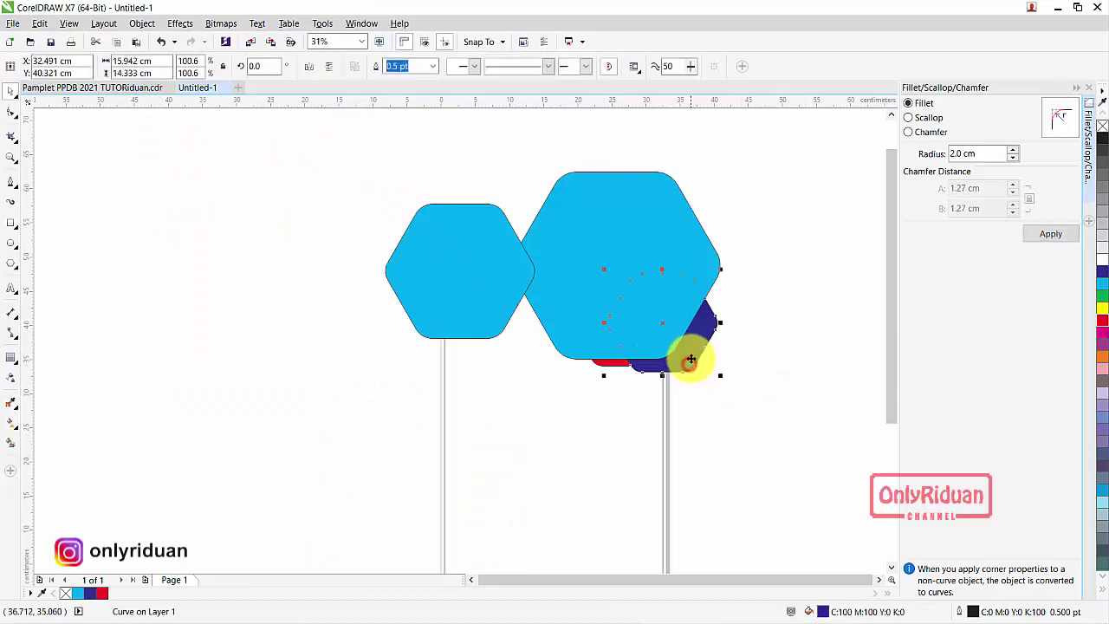
{"action": "left_click_drag", "start_coordinate": [690, 359], "coordinate": [596, 327]}
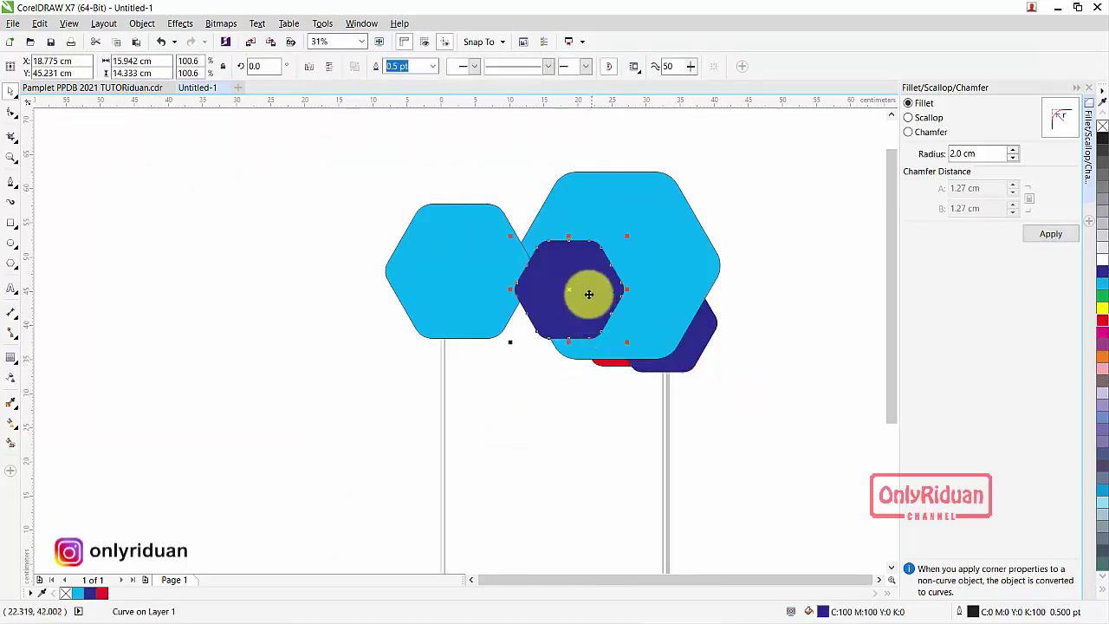
- Send the duplicated dark blue hexagon to the back of the page
{"action": "right_click", "coordinate": [588, 294]}
{"action": "mouse_move", "coordinate": [632, 475]}
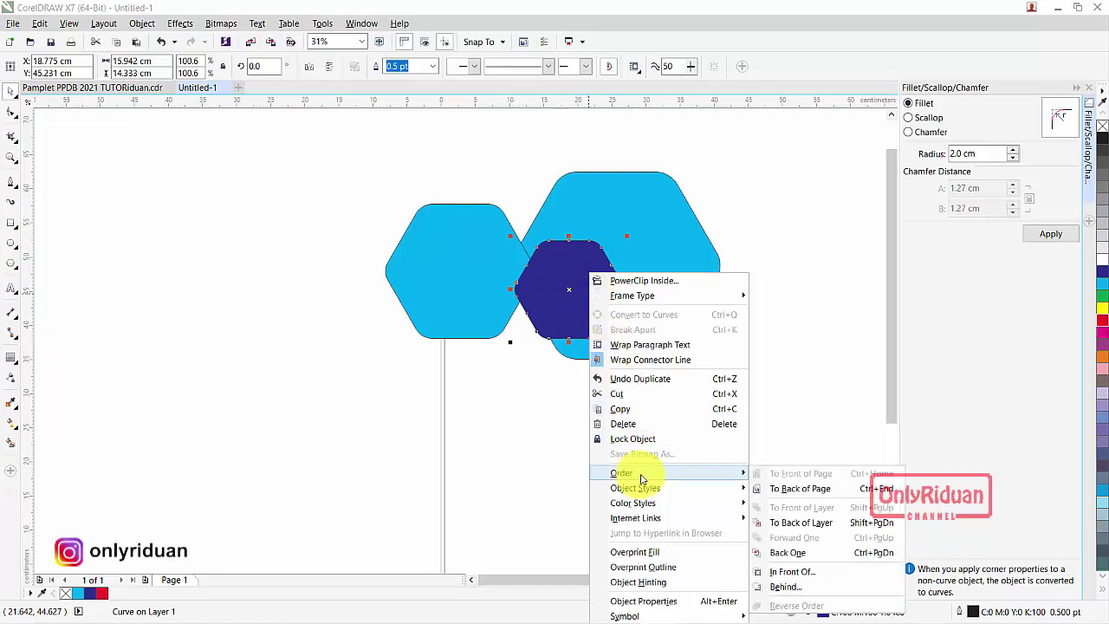
{"action": "left_click", "coordinate": [801, 489]}
{"action": "left_click", "coordinate": [505, 373]}
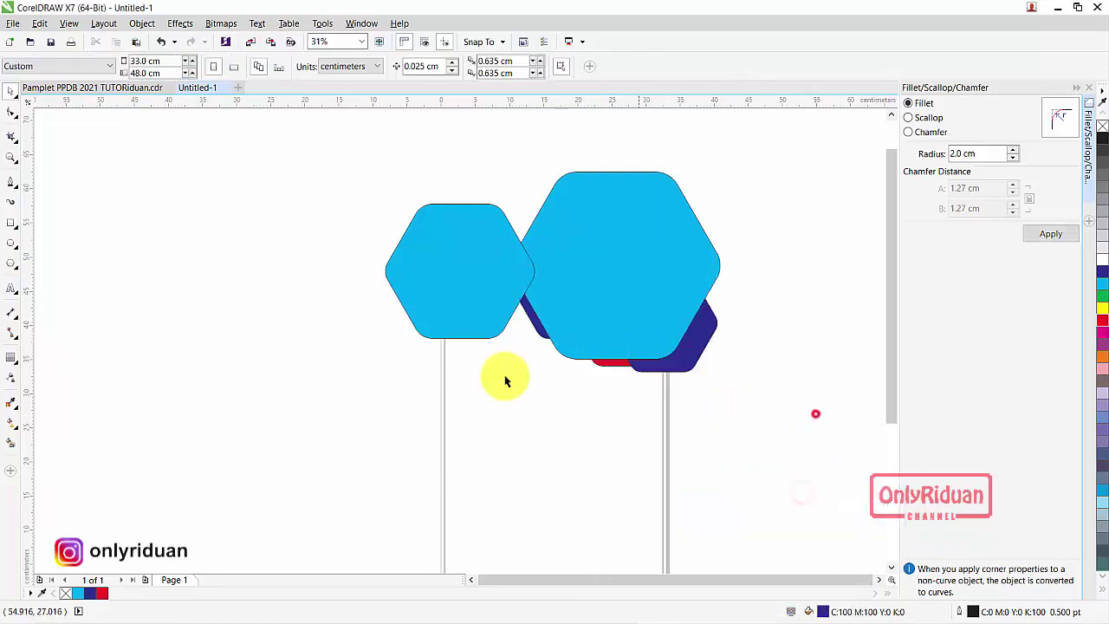
- Check the finished pamphlet, and create a concentric copy of the left cyan hexagon scaled down to about 20.5 × 18.4 cm
{"action": "left_click", "coordinate": [105, 87]}
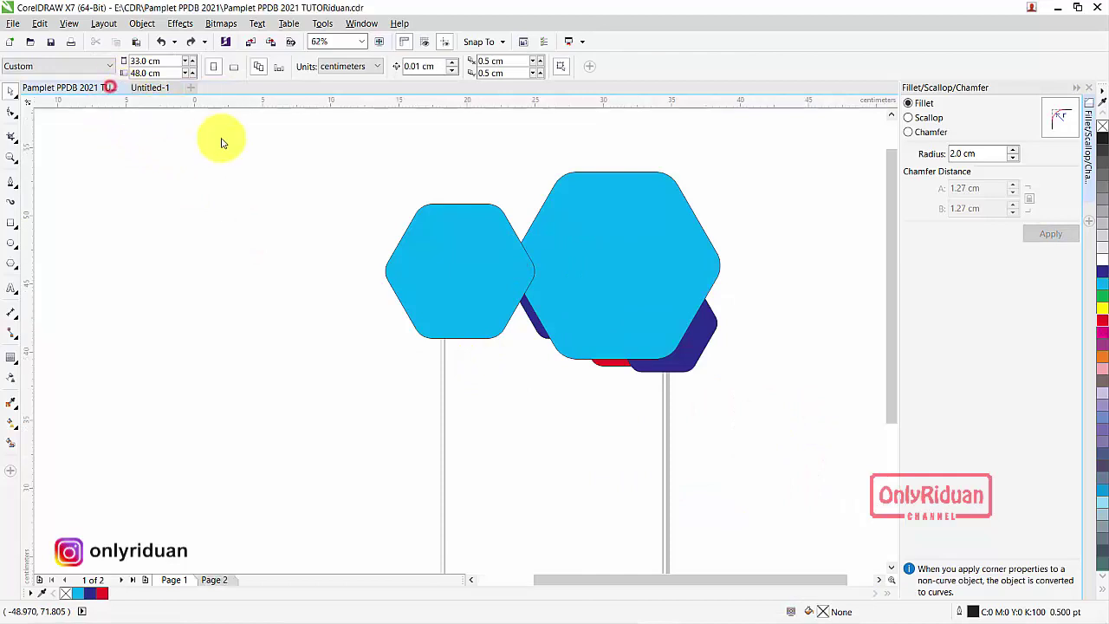
{"action": "left_click", "coordinate": [152, 89]}
{"action": "left_click", "coordinate": [473, 271]}
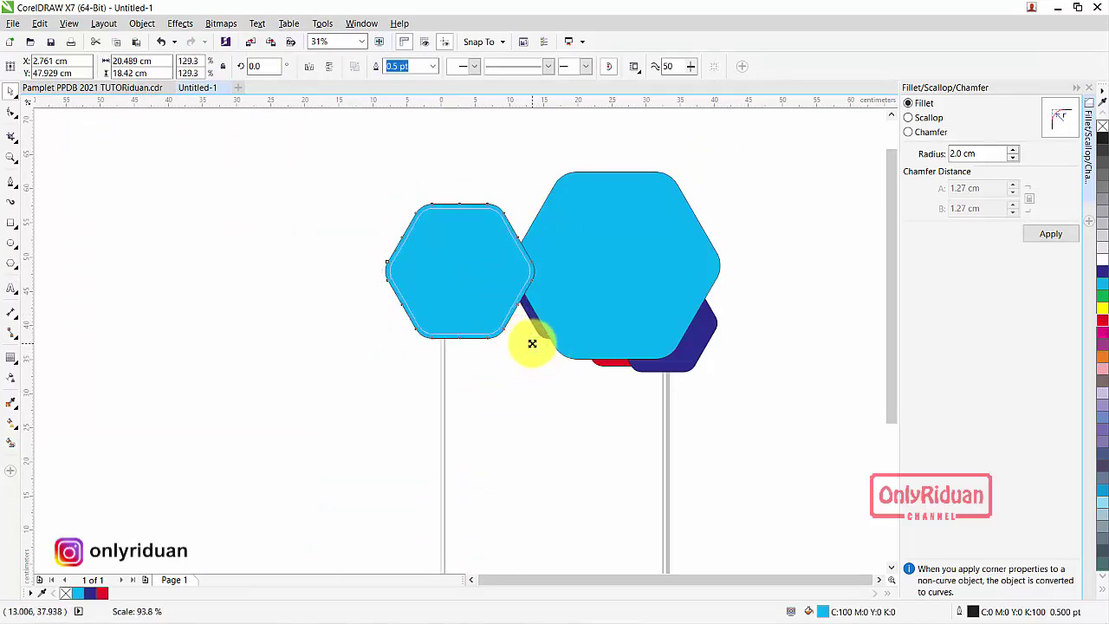
{"action": "left_click", "coordinate": [470, 267]}
{"action": "left_click", "coordinate": [482, 154]}
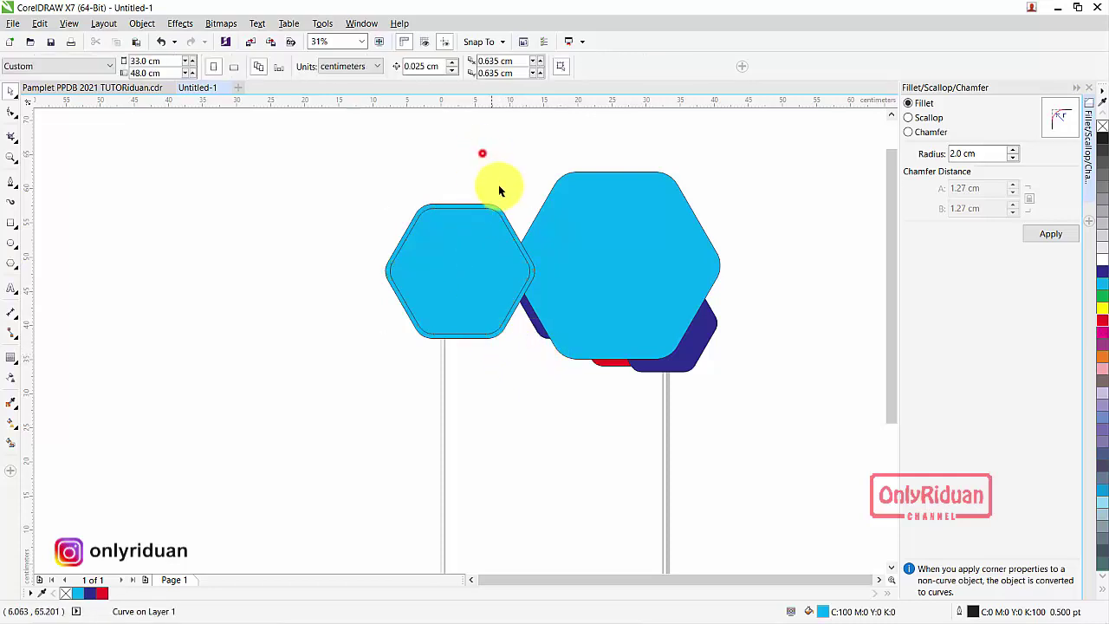
- Fill the inner left hexagon white and the slightly larger hexagon behind it yellow
{"action": "left_click", "coordinate": [480, 254]}
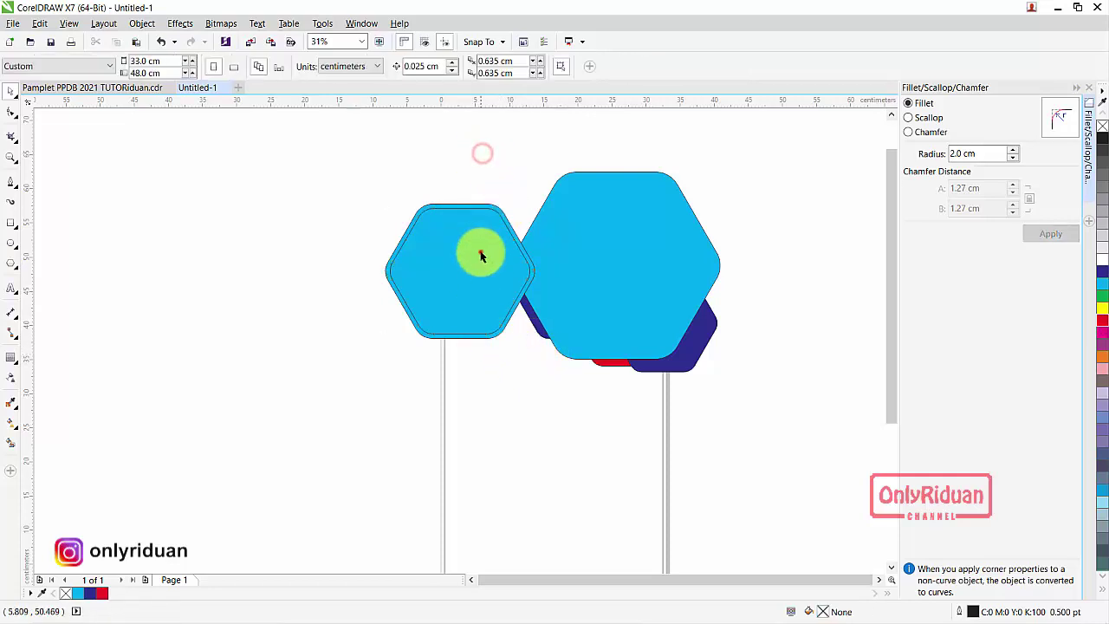
{"action": "left_click", "coordinate": [1098, 267]}
{"action": "left_click", "coordinate": [792, 326]}
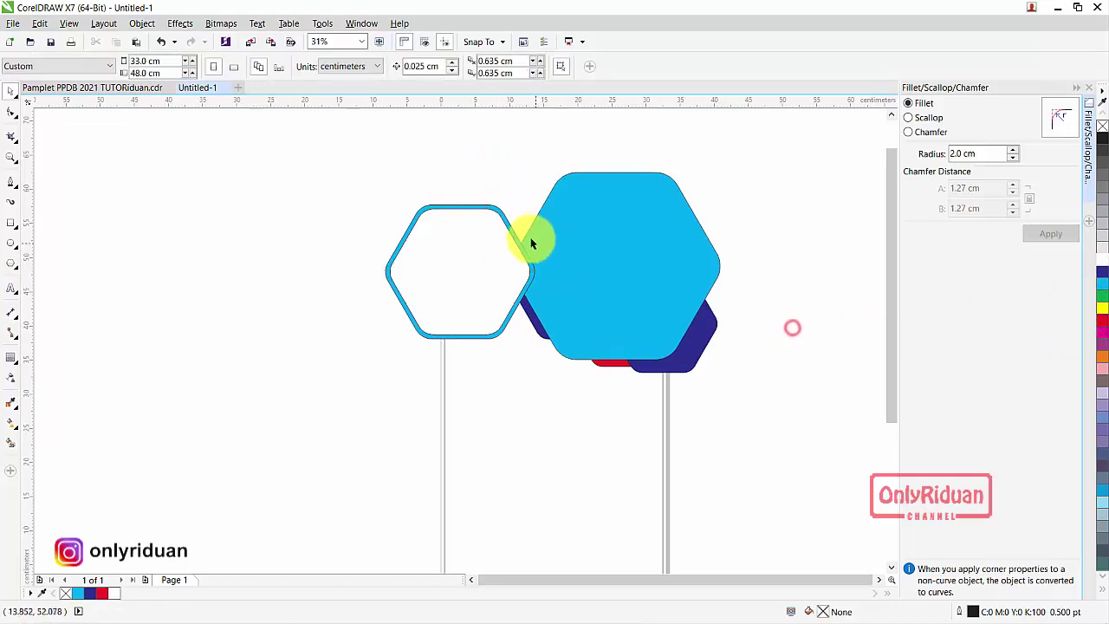
{"action": "left_click", "coordinate": [513, 235]}
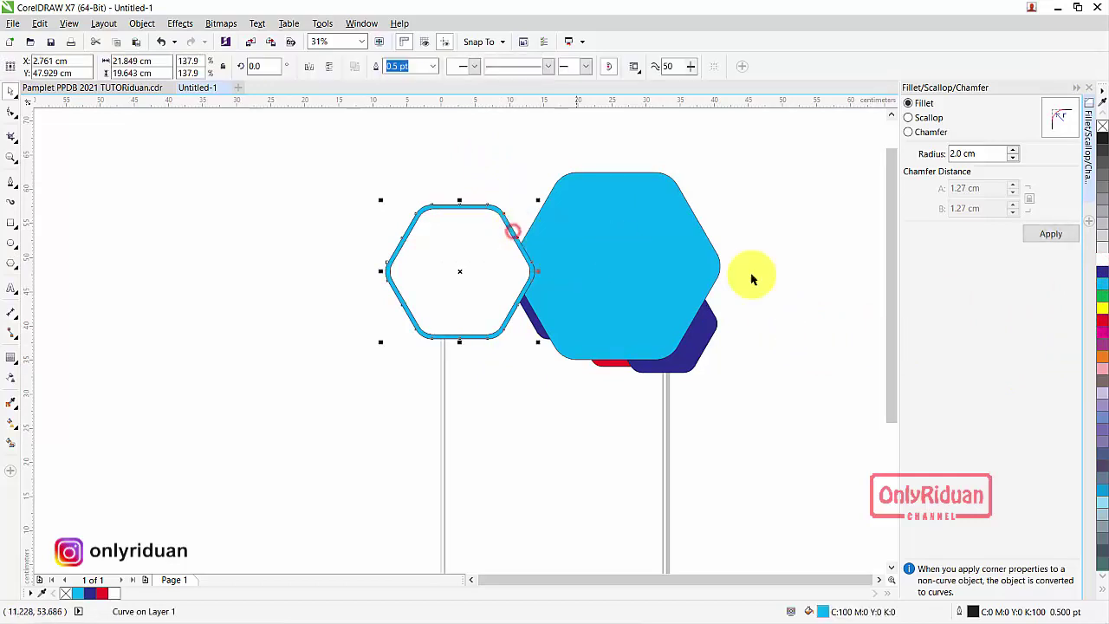
{"action": "right_click", "coordinate": [1097, 310]}
{"action": "left_click", "coordinate": [848, 346]}
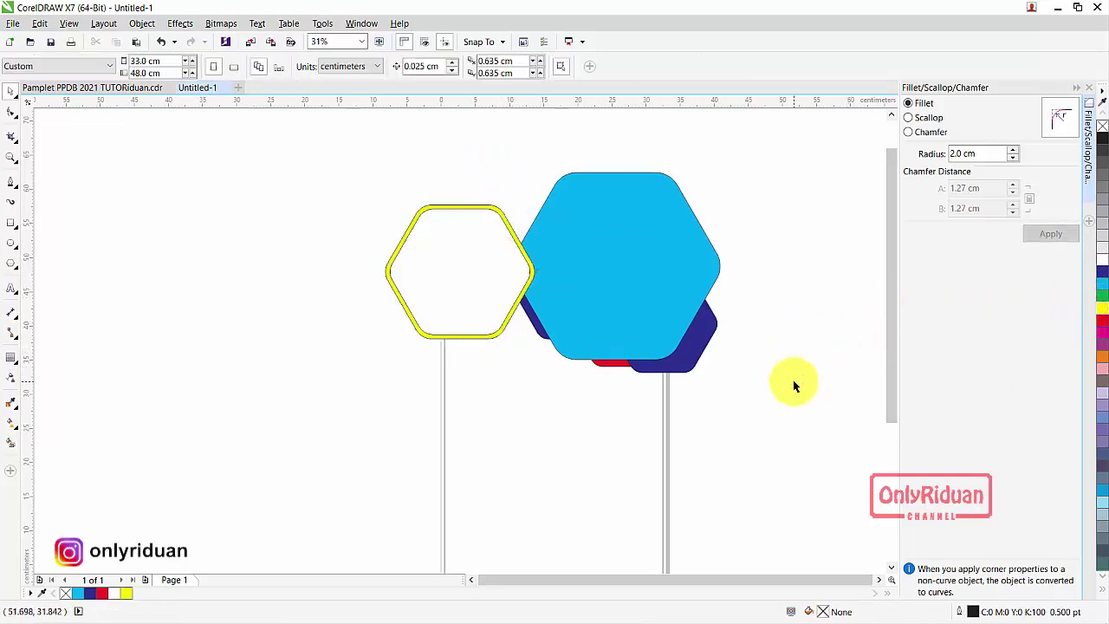
- Remove the outlines from all six header hexagons
{"action": "left_click_drag", "start_coordinate": [823, 422], "coordinate": [325, 151]}
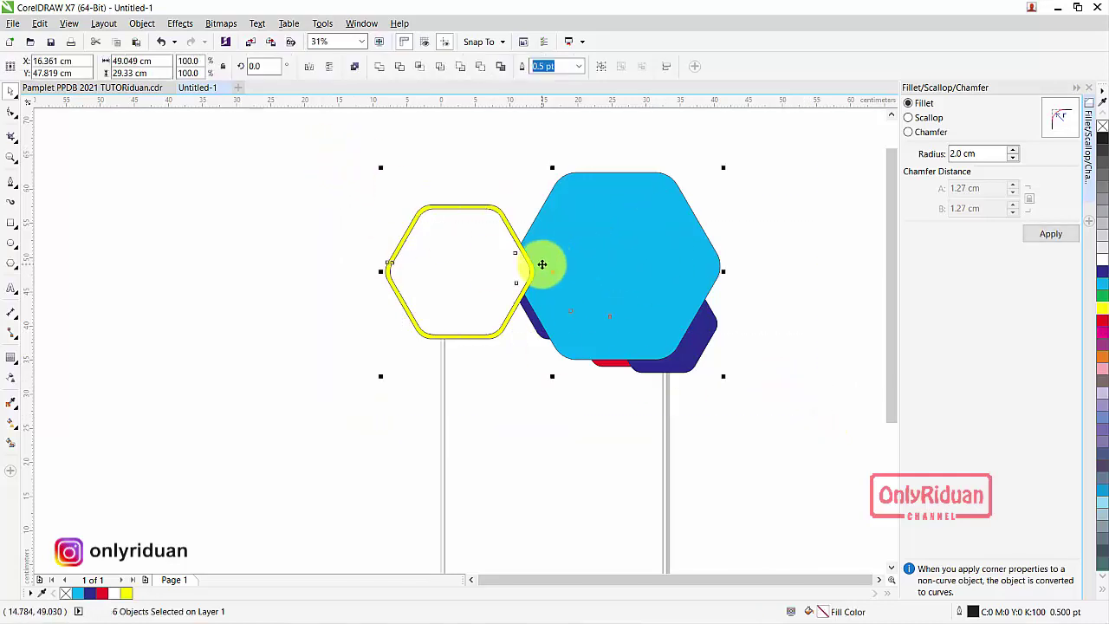
{"action": "left_click", "coordinate": [580, 67]}
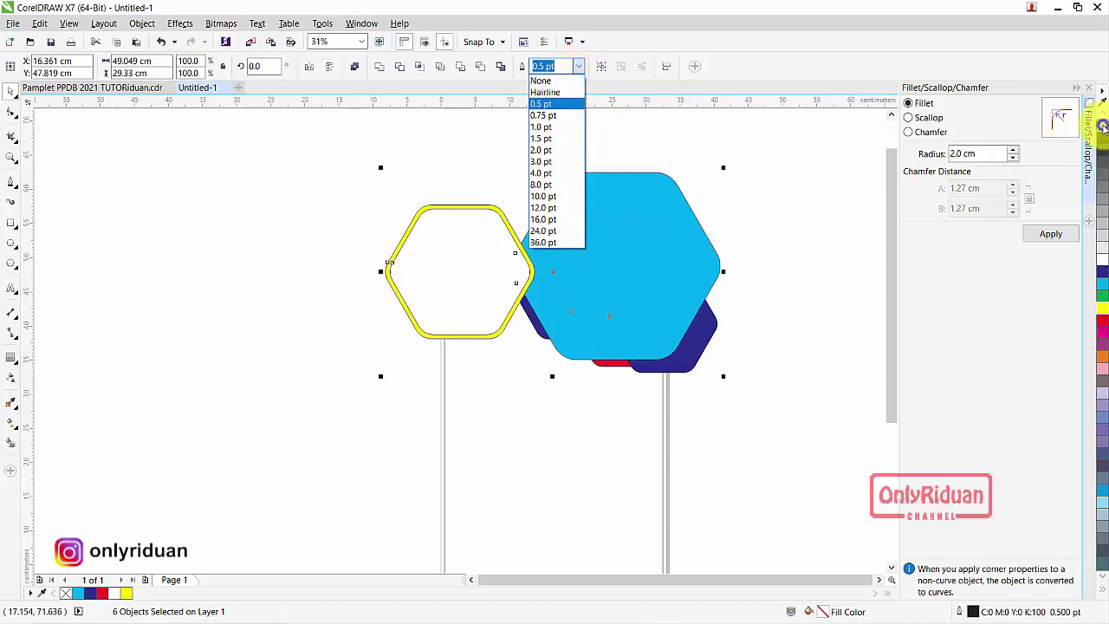
{"action": "left_click", "coordinate": [798, 187]}
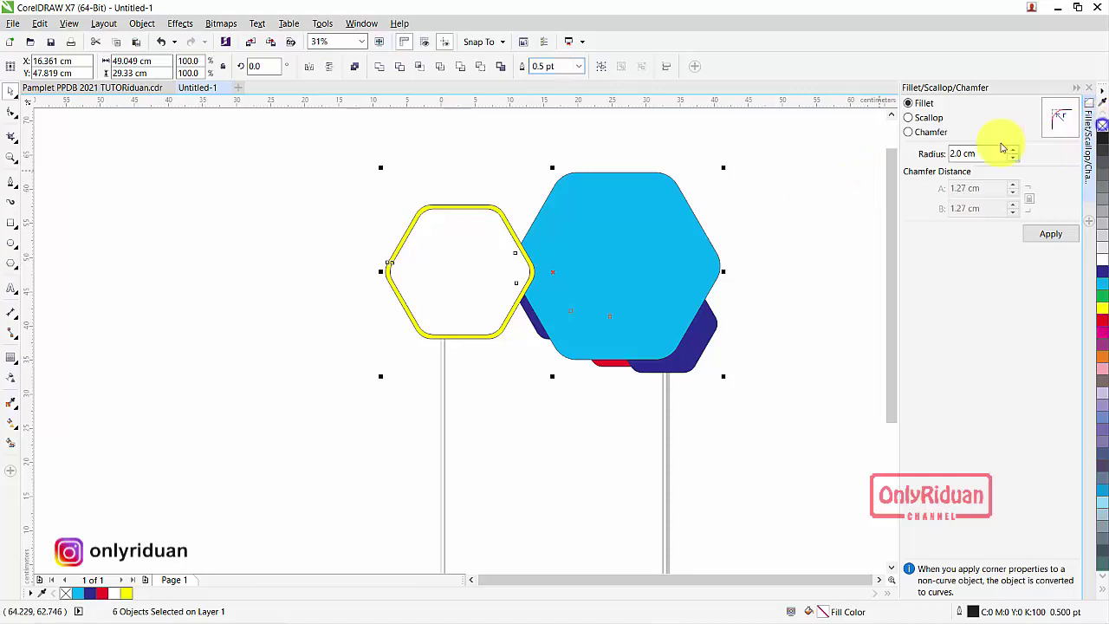
{"action": "left_click", "coordinate": [735, 347]}
{"action": "left_click_drag", "start_coordinate": [782, 408], "coordinate": [334, 118]}
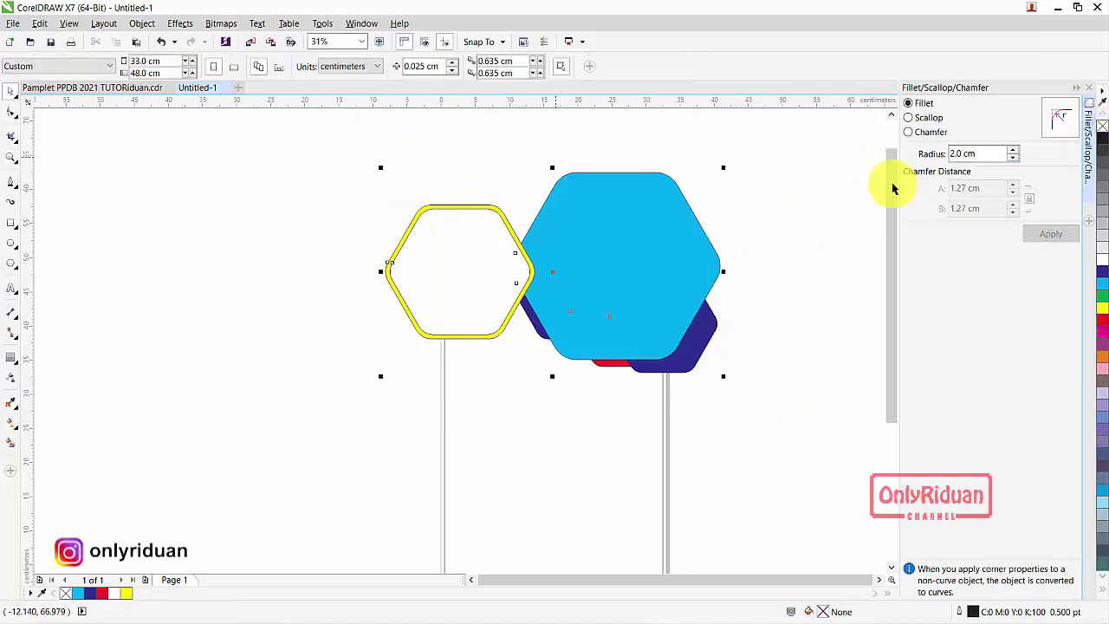
{"action": "left_click", "coordinate": [816, 260]}
- Duplicate the large cyan hexagon onto the empty area right of the page
{"action": "scroll", "coordinate": [421, 272], "scroll_direction": "down", "scroll_amount": 2}
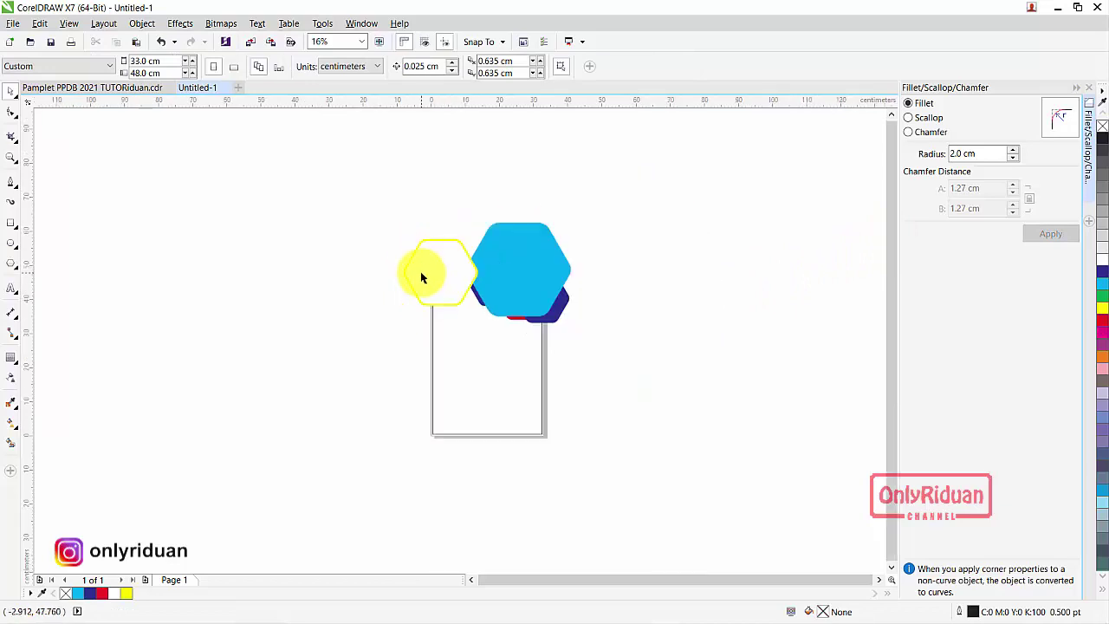
{"action": "left_click", "coordinate": [538, 297]}
{"action": "left_click", "coordinate": [631, 343]}
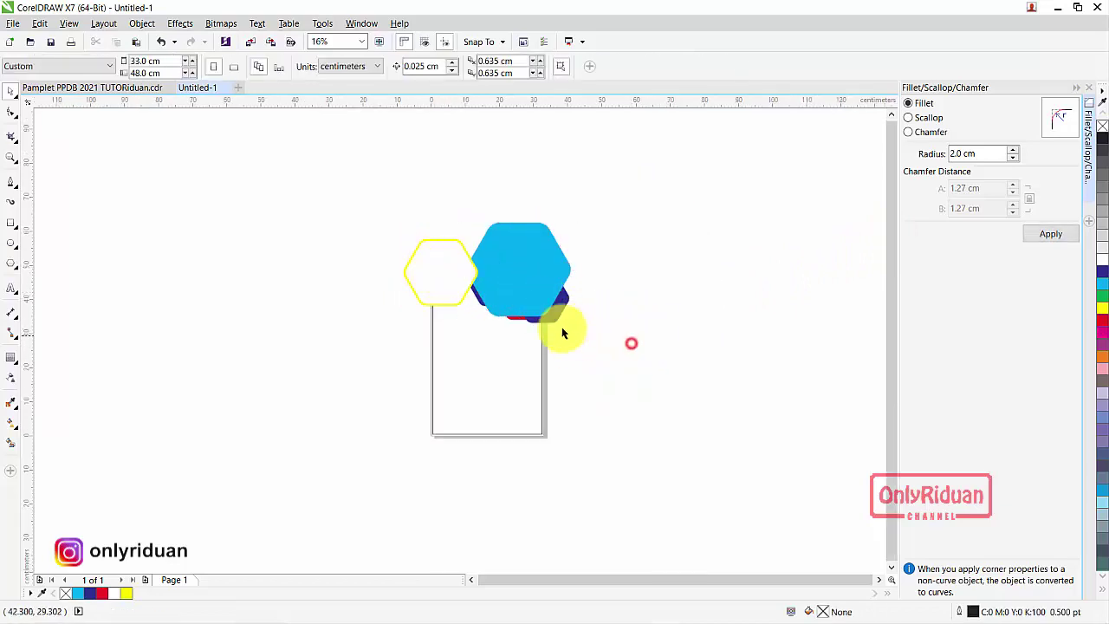
{"action": "left_click_drag", "start_coordinate": [525, 290], "coordinate": [667, 414]}
{"action": "left_click", "coordinate": [612, 312]}
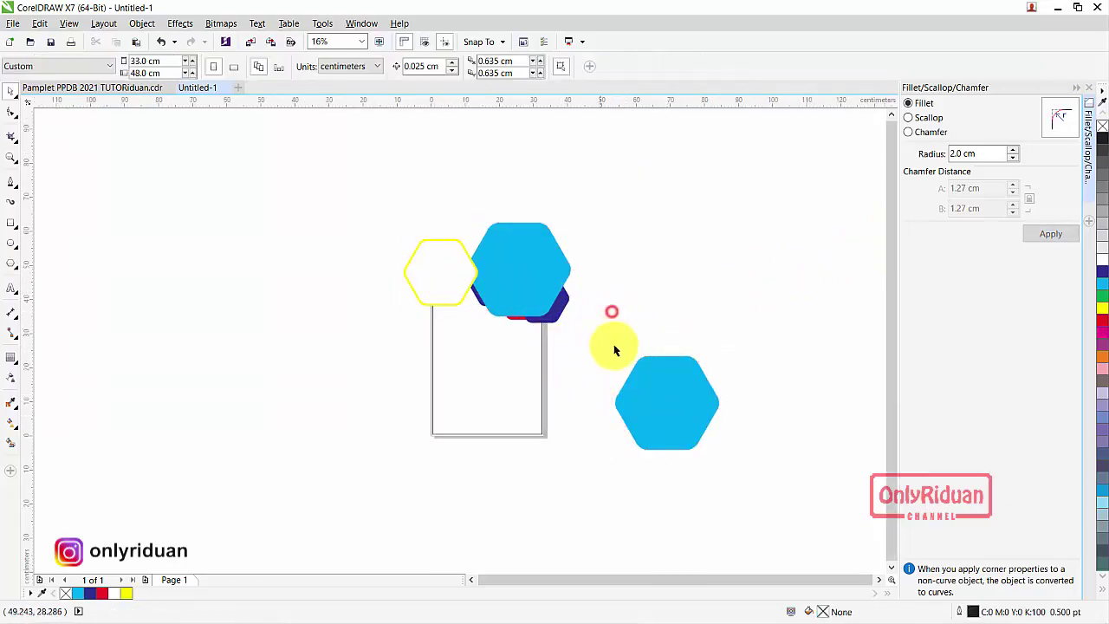
- PowerClip the six header hexagons inside the 32 × 47 cm page rectangle
{"action": "left_click_drag", "start_coordinate": [623, 347], "coordinate": [387, 214]}
{"action": "left_click", "coordinate": [666, 245]}
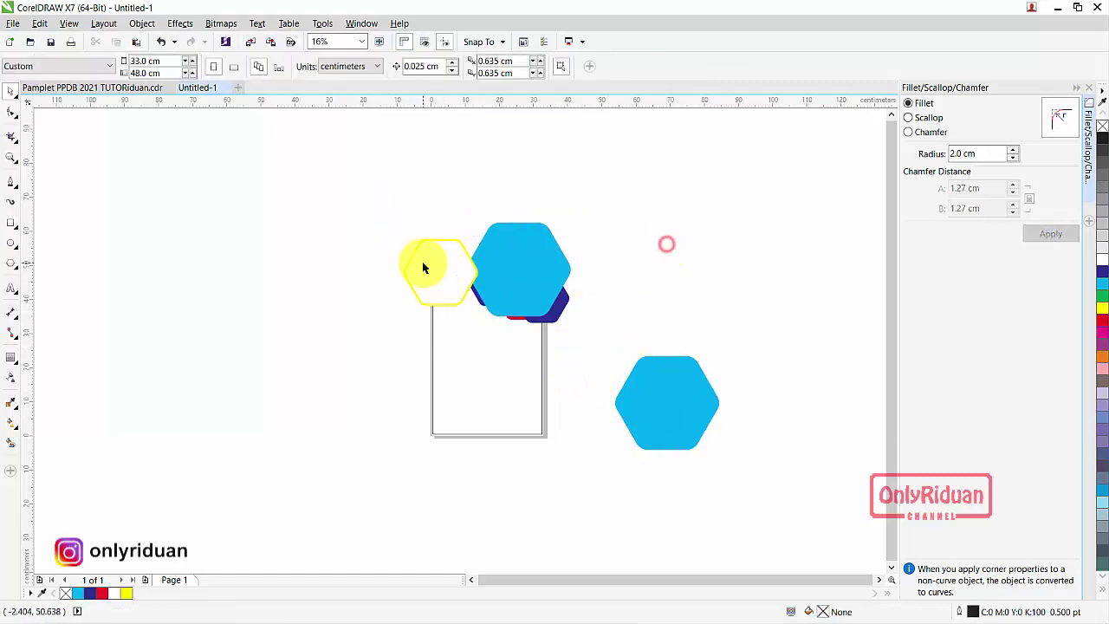
{"action": "scroll", "coordinate": [422, 266], "scroll_direction": "up", "scroll_amount": 2}
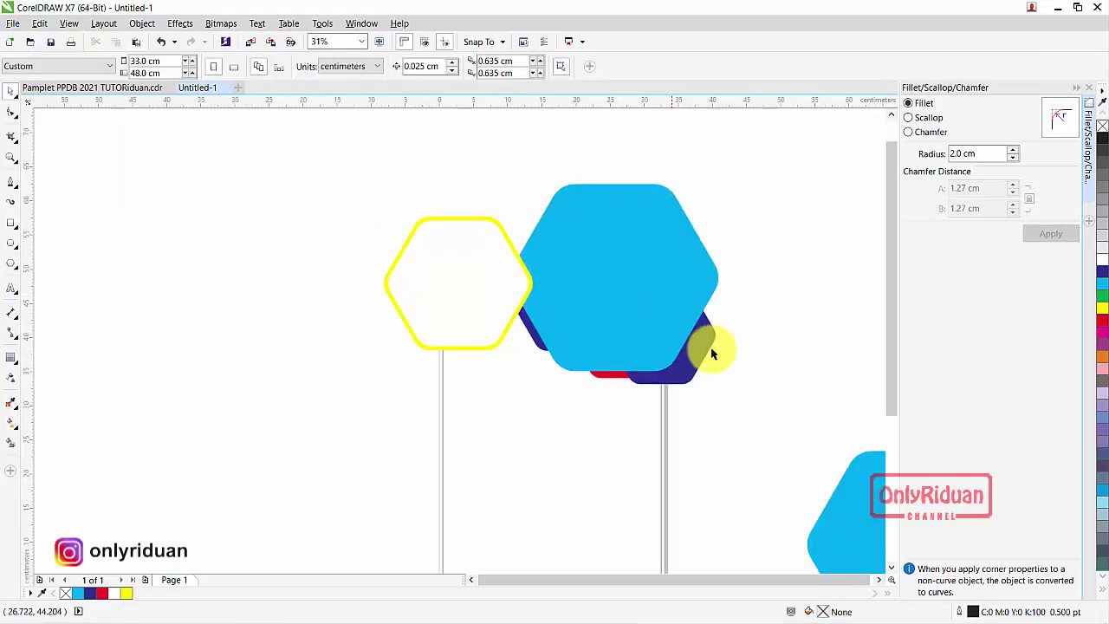
{"action": "left_click_drag", "start_coordinate": [795, 425], "coordinate": [333, 171]}
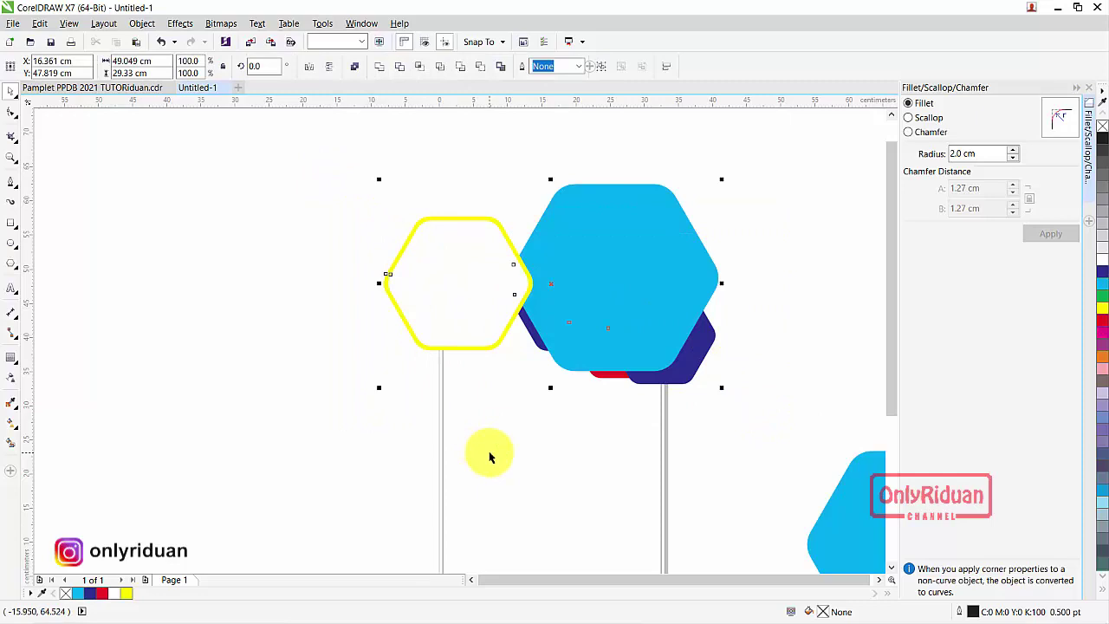
{"action": "right_click", "coordinate": [599, 251]}
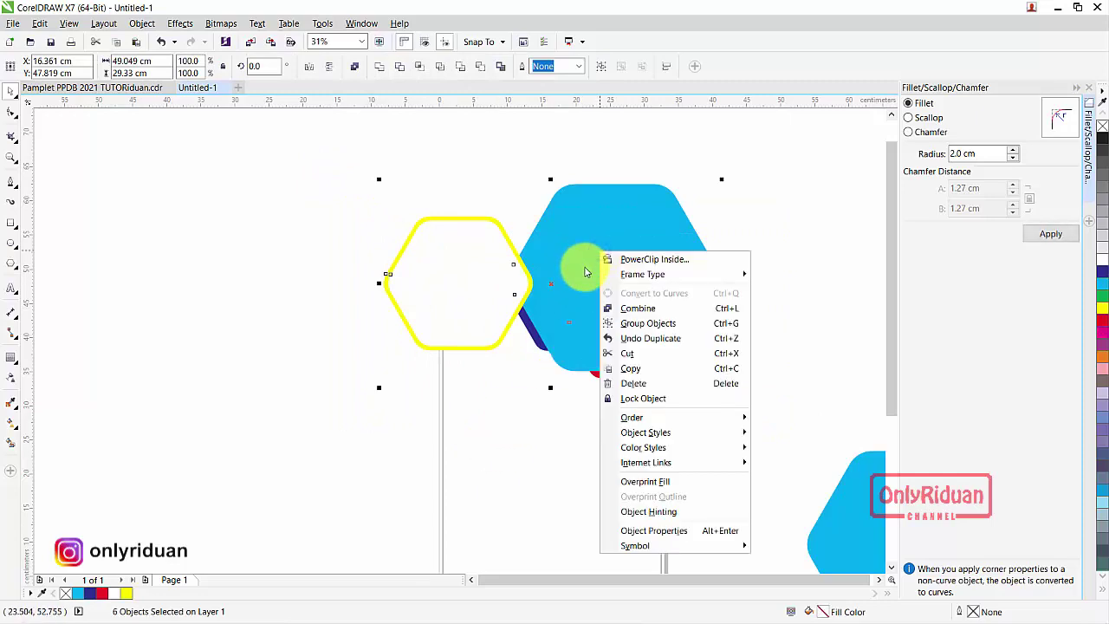
{"action": "left_click", "coordinate": [638, 259]}
{"action": "left_click", "coordinate": [556, 455]}
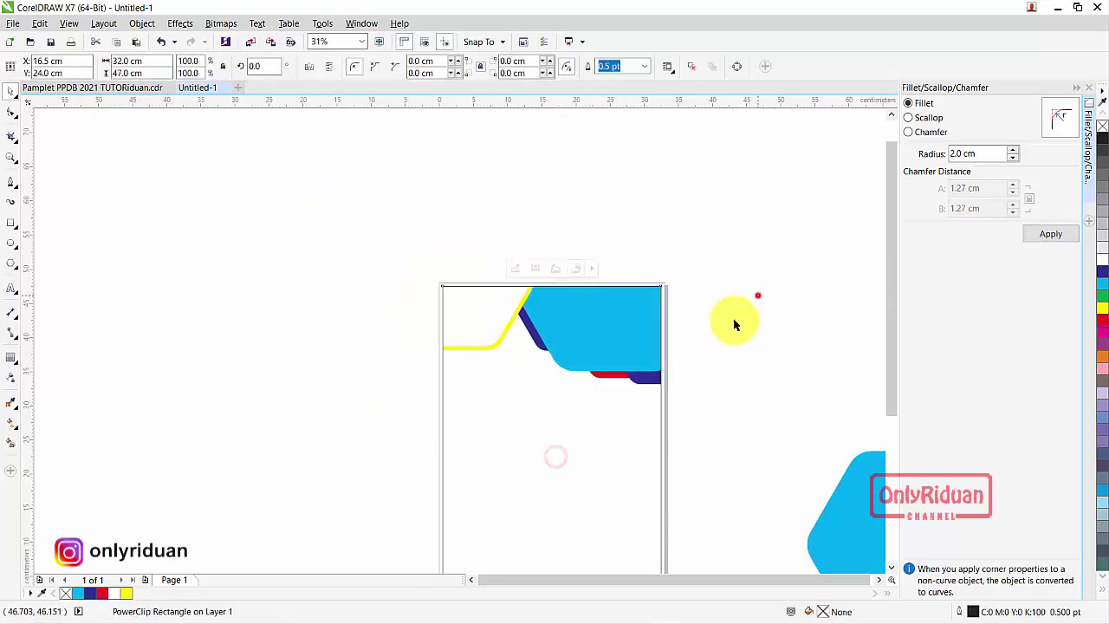
{"action": "left_click", "coordinate": [757, 297]}
- Compare the clipped header with the finished pamphlet, and examine the layout of the pamphlet's footer
{"action": "scroll", "coordinate": [511, 344], "scroll_direction": "up", "scroll_amount": 2}
{"action": "left_click", "coordinate": [111, 89]}
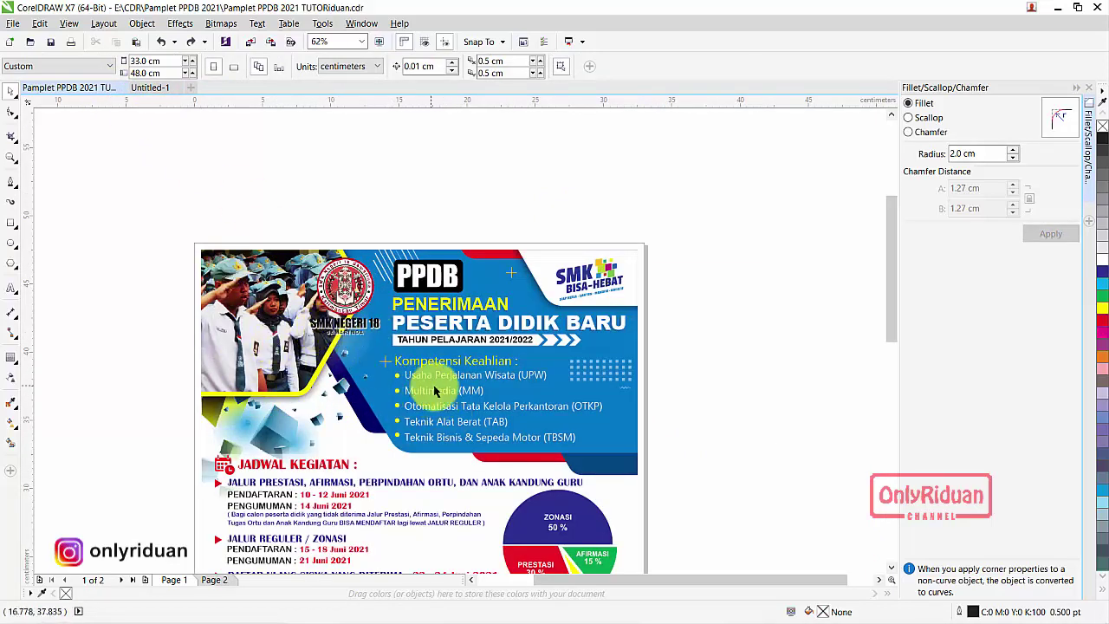
{"action": "left_click", "coordinate": [150, 88]}
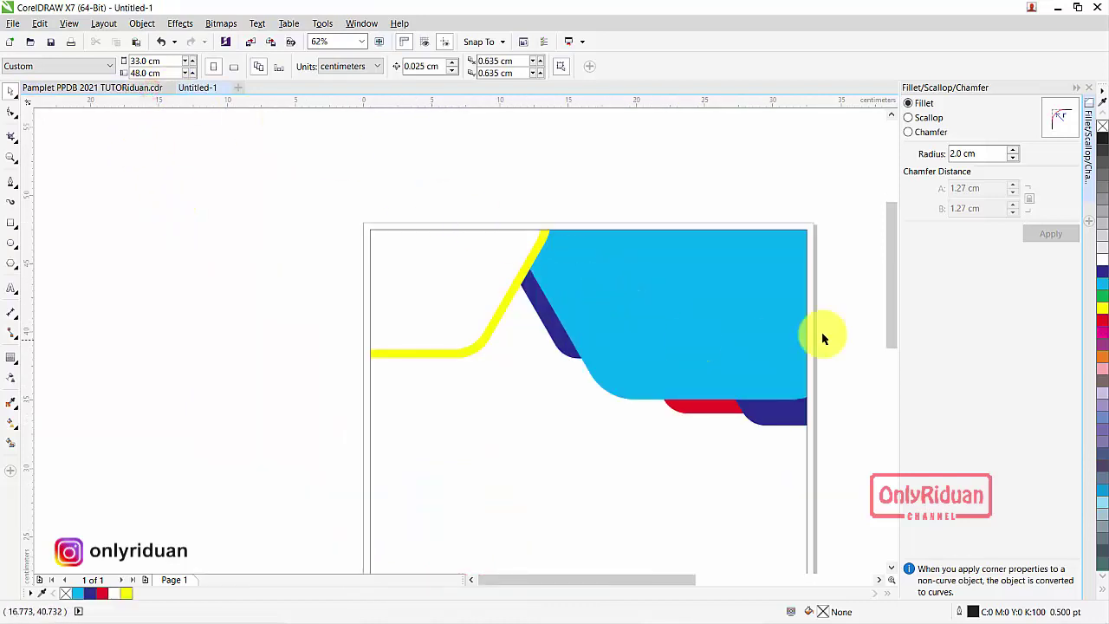
{"action": "left_click_drag", "start_coordinate": [884, 261], "coordinate": [886, 290]}
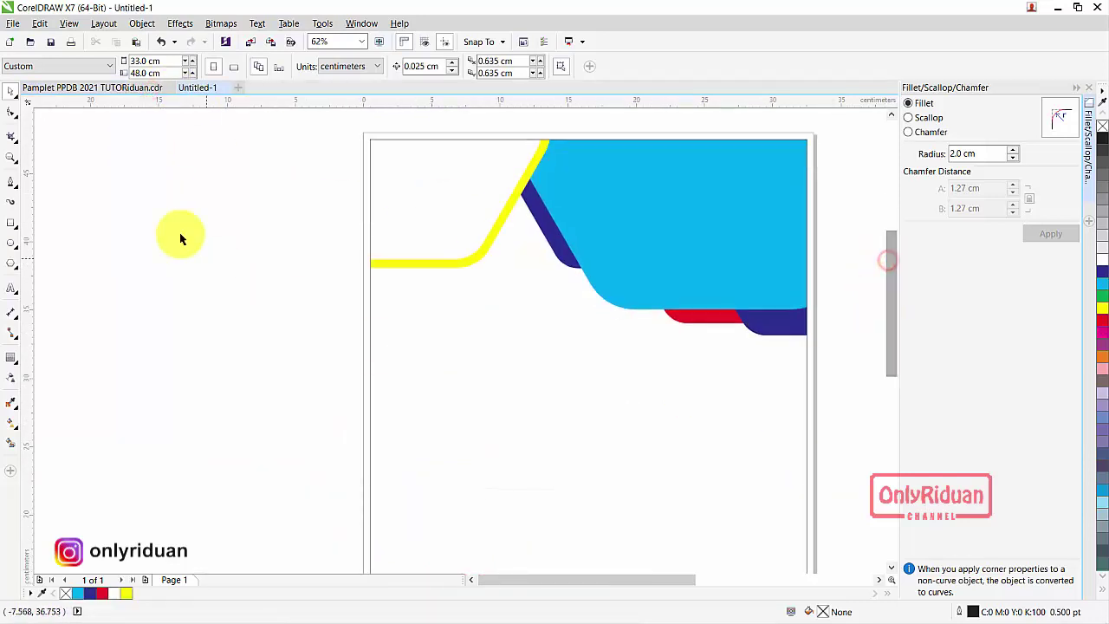
{"action": "left_click", "coordinate": [111, 89]}
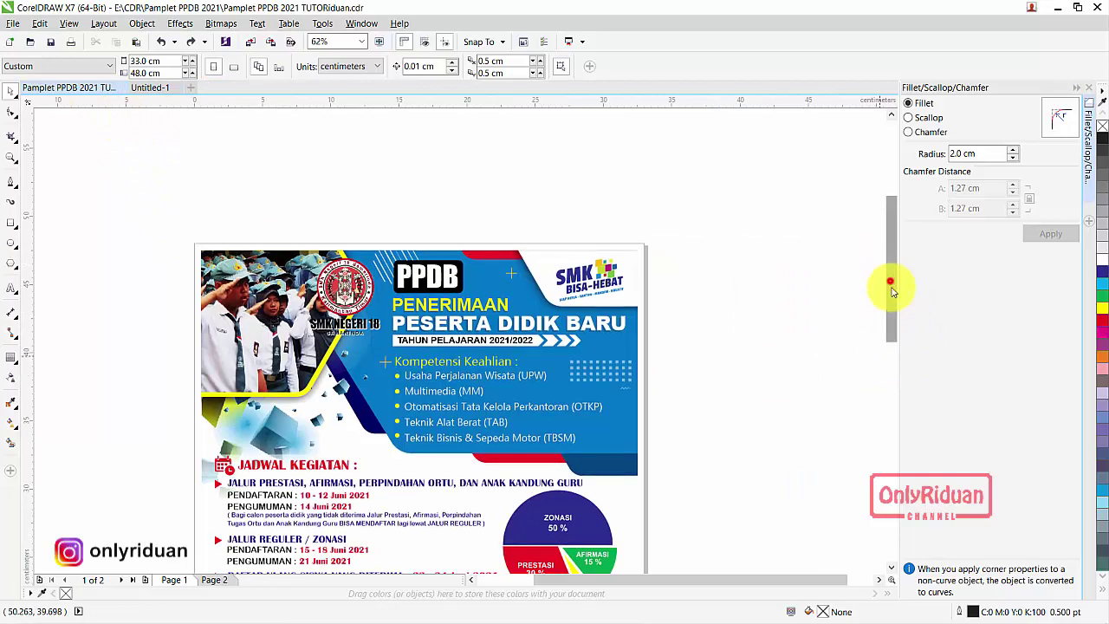
{"action": "left_click_drag", "start_coordinate": [890, 289], "coordinate": [910, 403]}
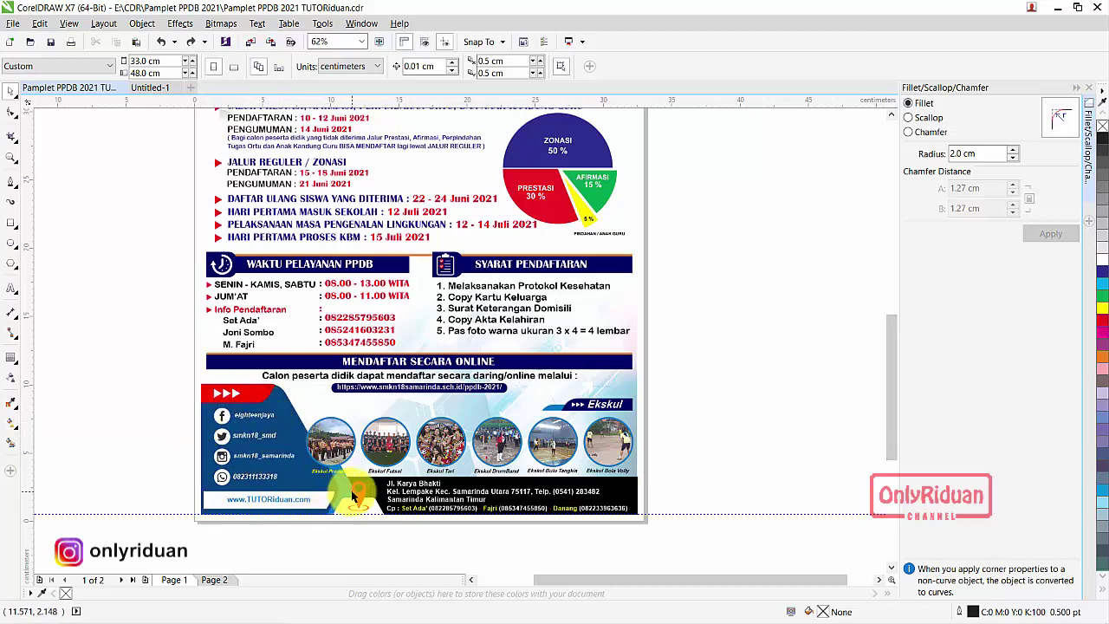
{"action": "left_click", "coordinate": [150, 87]}
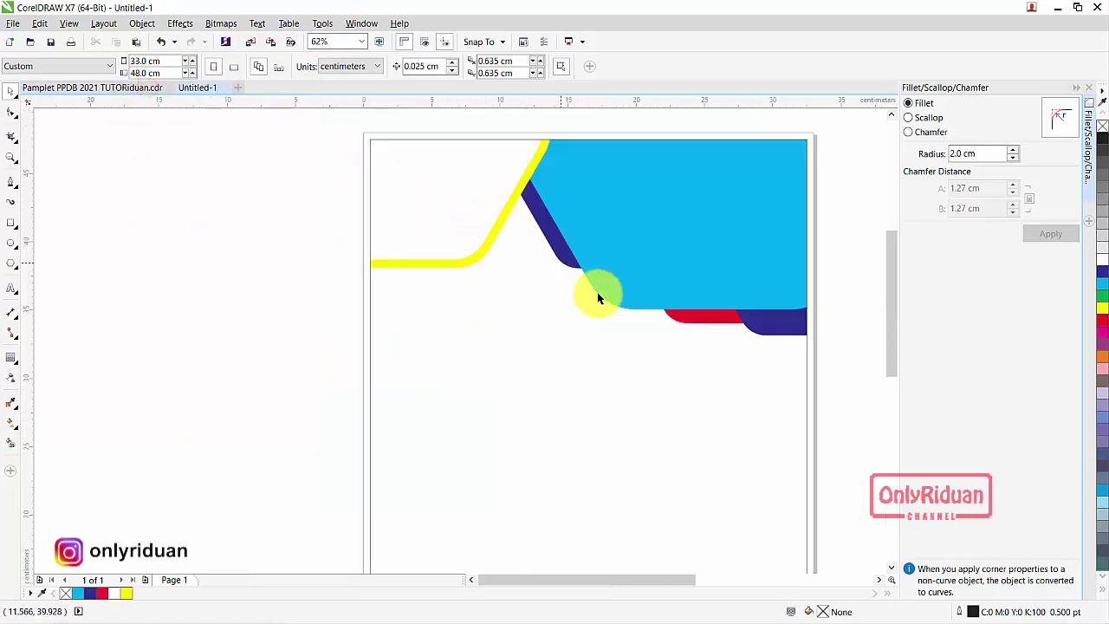
- Move the spare cyan hexagon to the page's lower-left corner and scale it down to about 16.4 × 14.7 cm
{"action": "scroll", "coordinate": [524, 289], "scroll_direction": "down", "scroll_amount": 1}
{"action": "left_click_drag", "start_coordinate": [833, 477], "coordinate": [243, 389]}
{"action": "left_click_drag", "start_coordinate": [314, 371], "coordinate": [478, 495]}
{"action": "left_click_drag", "start_coordinate": [886, 354], "coordinate": [886, 415]}
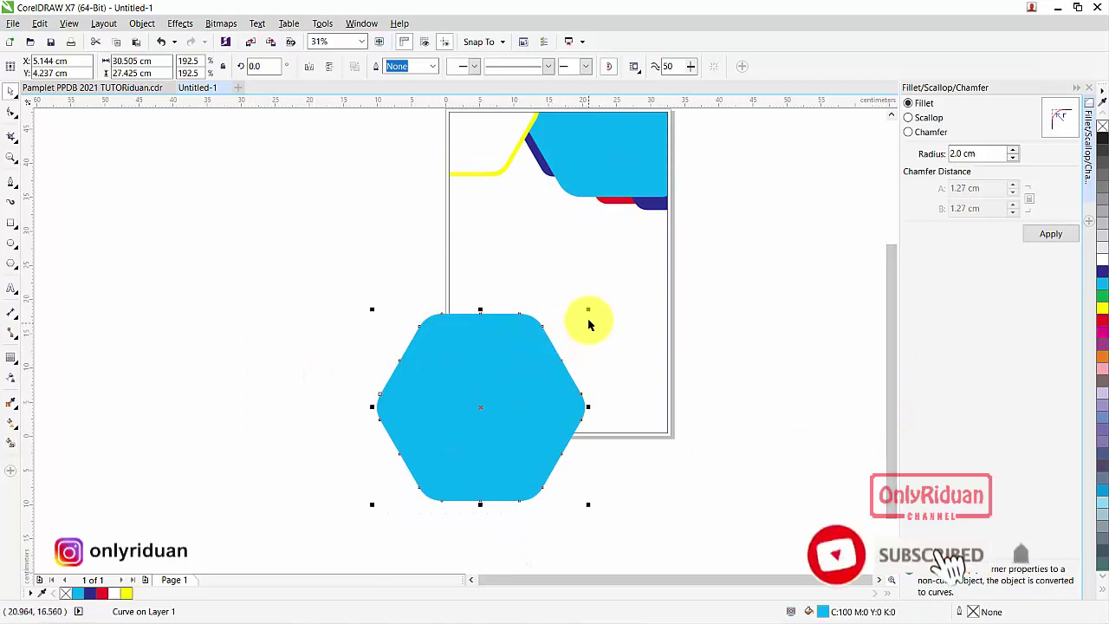
{"action": "left_click_drag", "start_coordinate": [588, 310], "coordinate": [518, 373]}
{"action": "left_click_drag", "start_coordinate": [421, 421], "coordinate": [528, 433]}
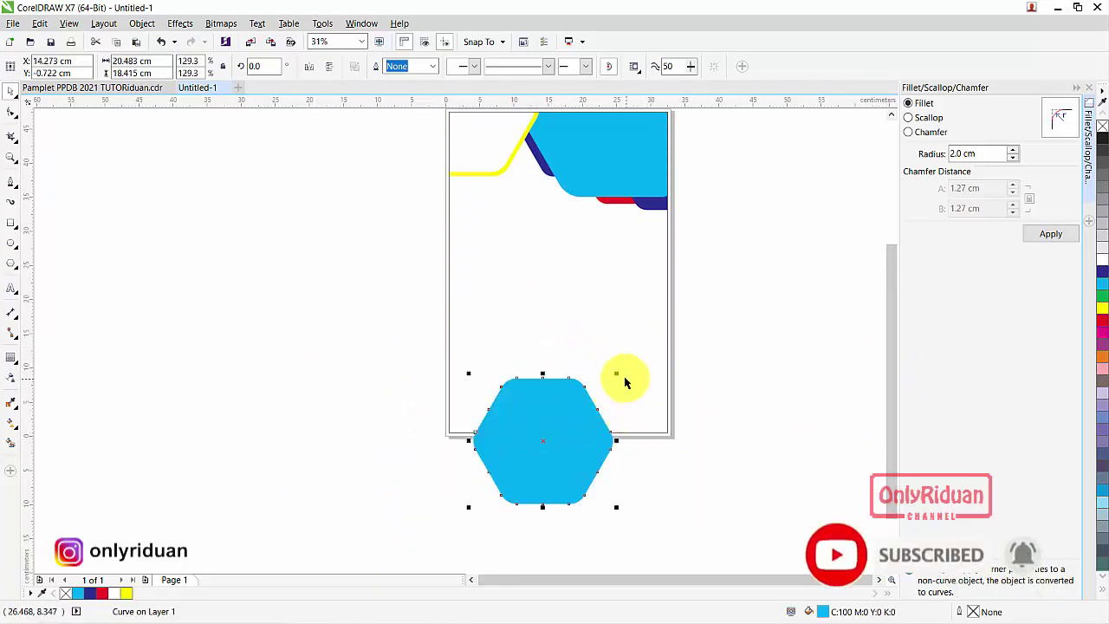
{"action": "left_click_drag", "start_coordinate": [616, 376], "coordinate": [582, 405]}
- Duplicate the small cyan hexagon to the left of the page and enlarge the copy to about 21.6 × 19.4 cm
{"action": "left_click_drag", "start_coordinate": [549, 435], "coordinate": [346, 373]}
{"action": "right_click", "coordinate": [347, 374]}
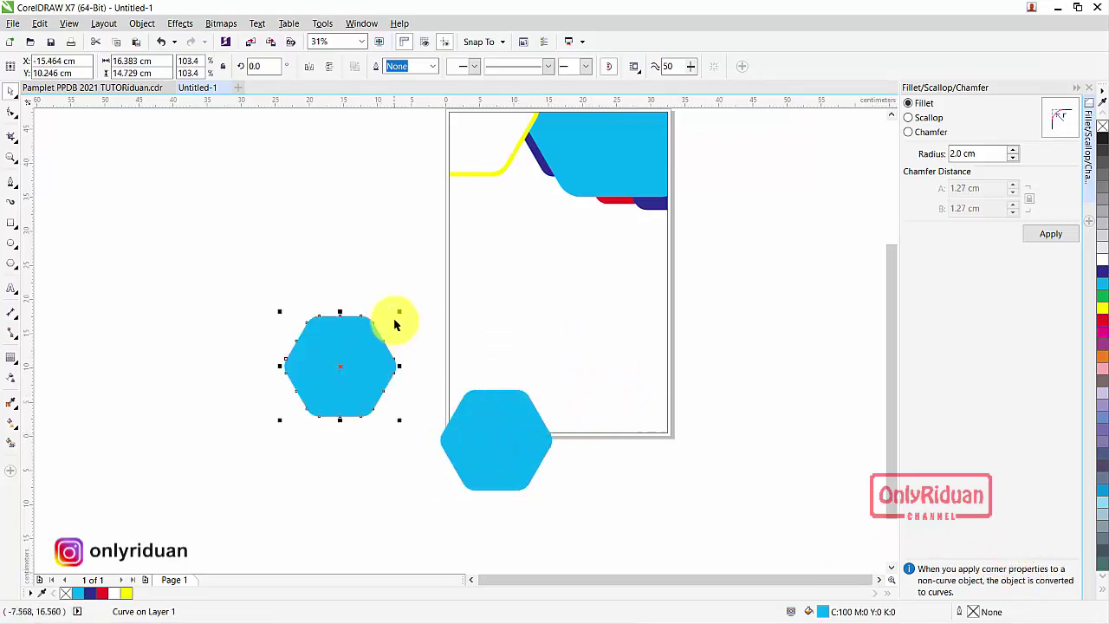
{"action": "left_click_drag", "start_coordinate": [400, 308], "coordinate": [433, 260]}
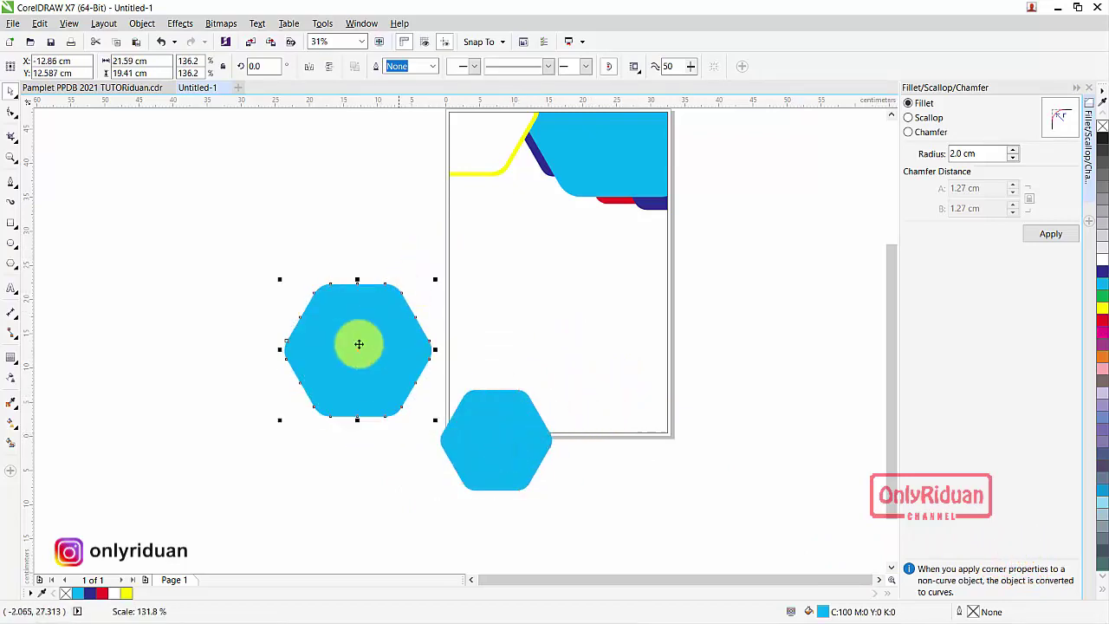
- Move the enlarged hexagon over the page's lower-left corner, centred at about X 1.3, Y 1.2 cm, and fill it dark blue
{"action": "left_click_drag", "start_coordinate": [358, 341], "coordinate": [415, 427]}
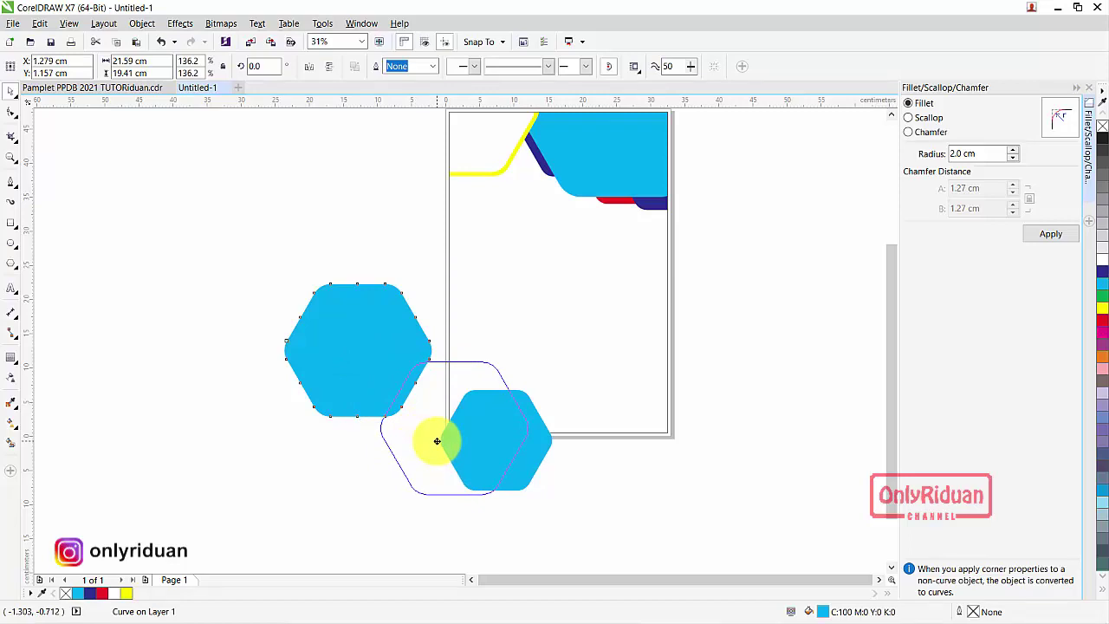
{"action": "left_click_drag", "start_coordinate": [437, 441], "coordinate": [437, 441]}
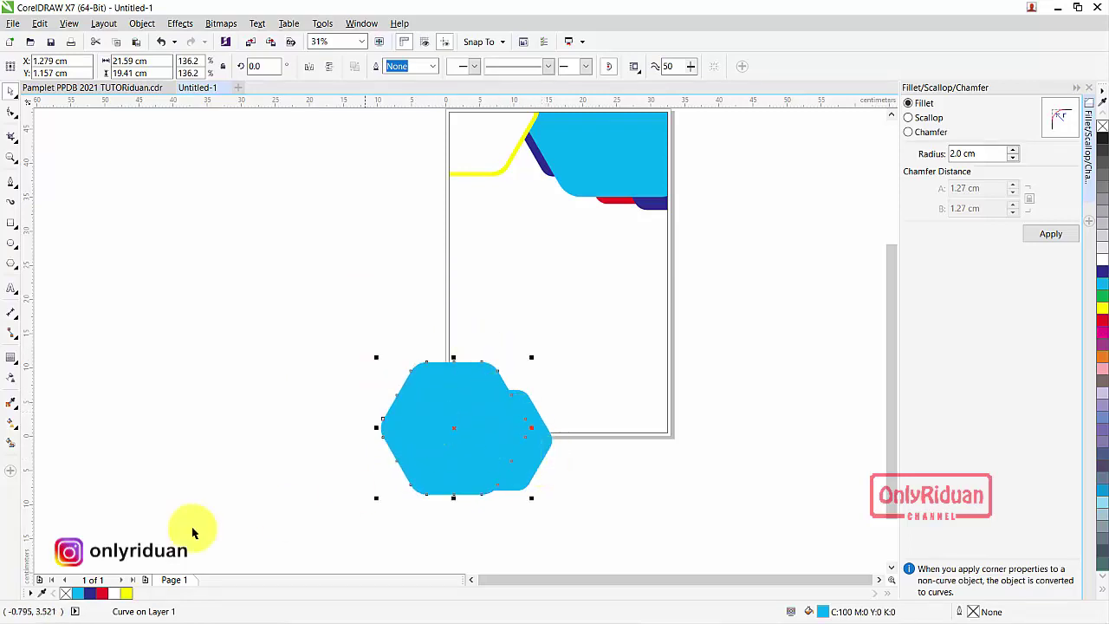
{"action": "left_click_drag", "start_coordinate": [89, 592], "coordinate": [395, 440]}
{"action": "left_click", "coordinate": [202, 403]}
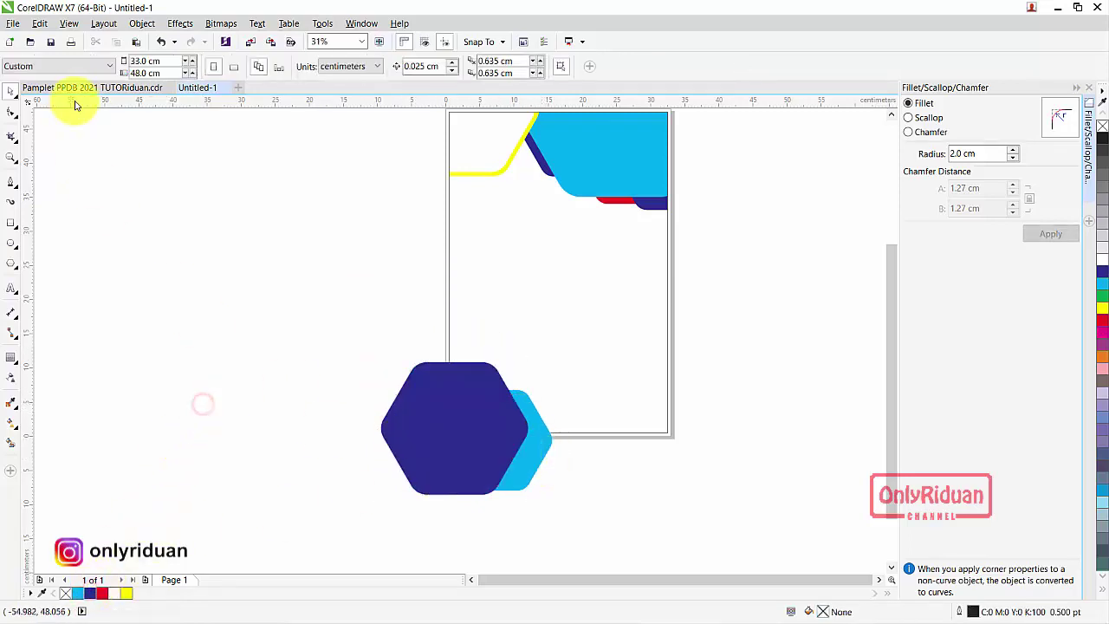
- Compare with the finished footer, and place a red copy of the small cyan hexagon above the dark blue one, centred at about X 1.3, Y 16.3 cm
{"action": "left_click", "coordinate": [78, 90]}
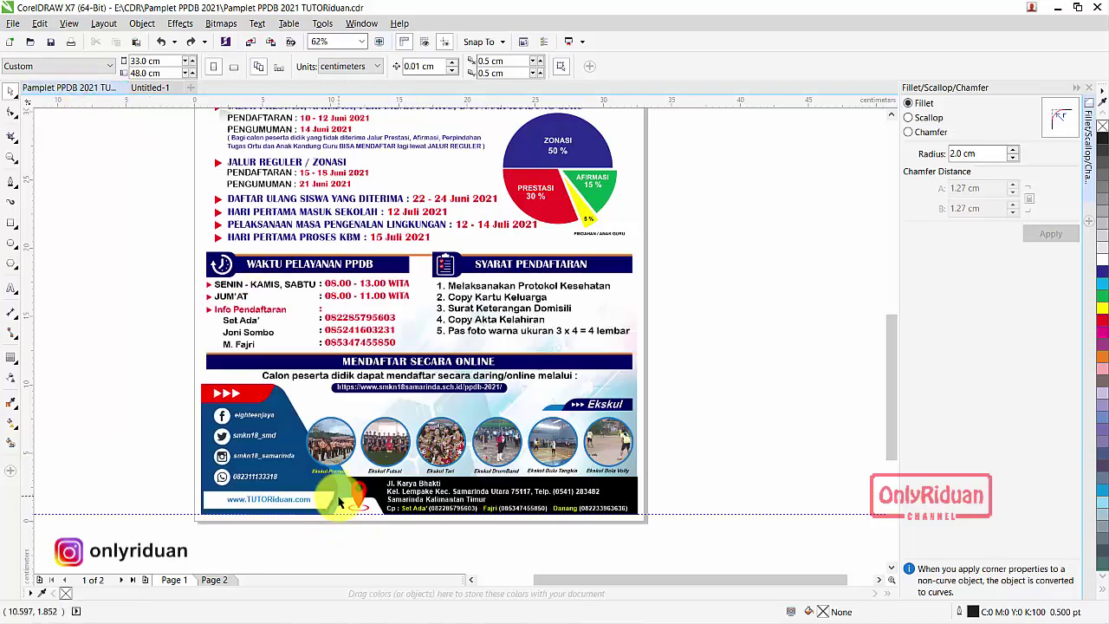
{"action": "left_click", "coordinate": [149, 88]}
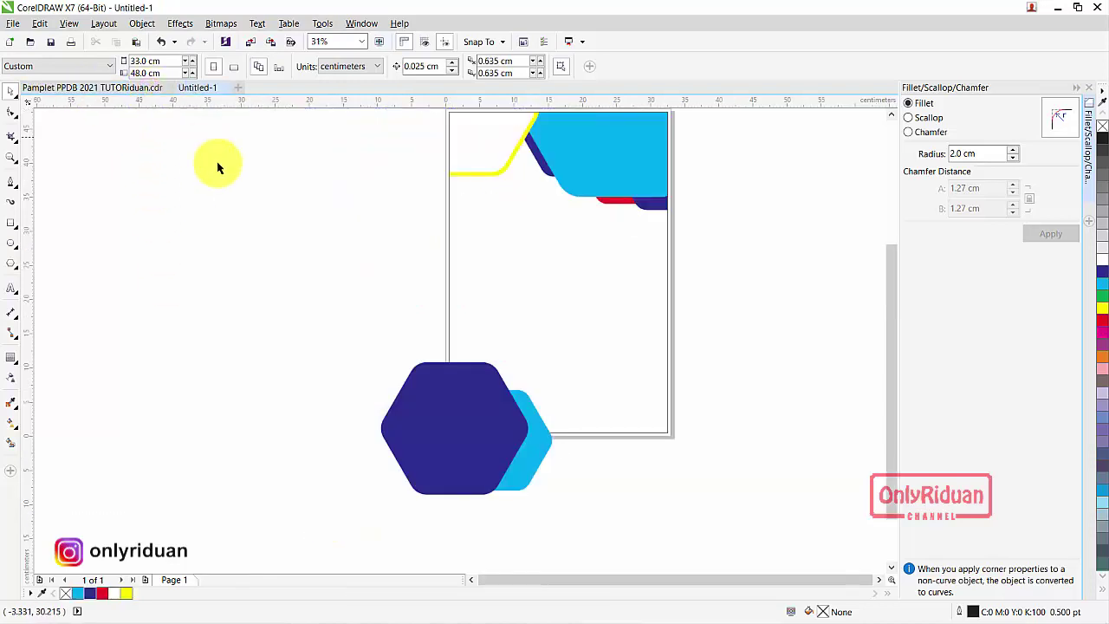
{"action": "left_click", "coordinate": [526, 485]}
{"action": "left_click", "coordinate": [644, 498]}
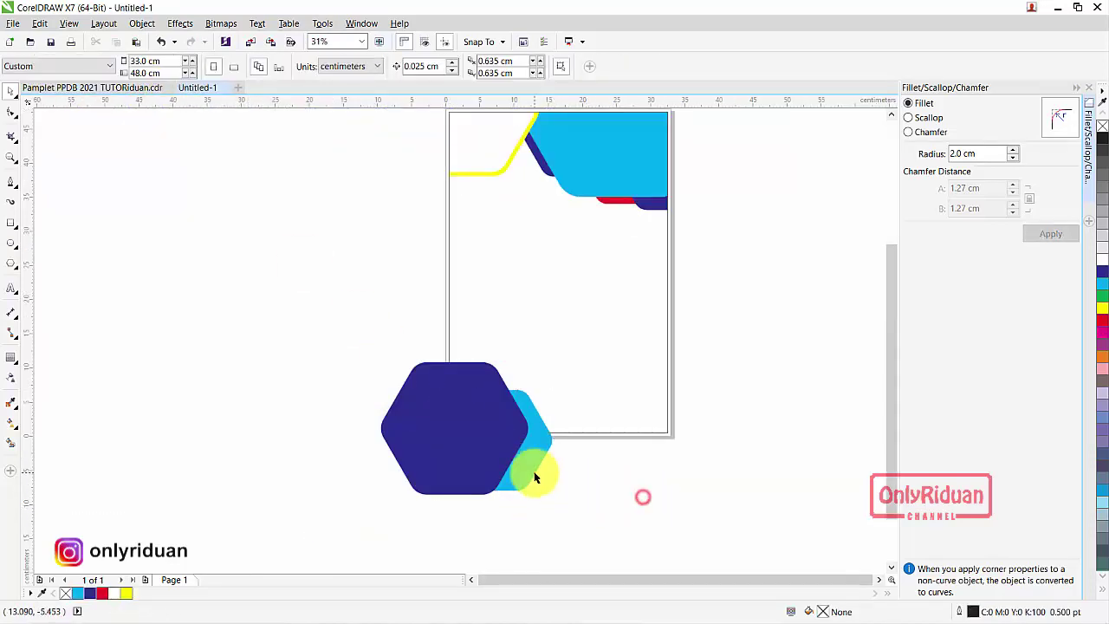
{"action": "left_click", "coordinate": [532, 470]}
{"action": "left_click", "coordinate": [471, 419], "text": "alt"}
{"action": "left_click_drag", "start_coordinate": [471, 419], "coordinate": [480, 366]}
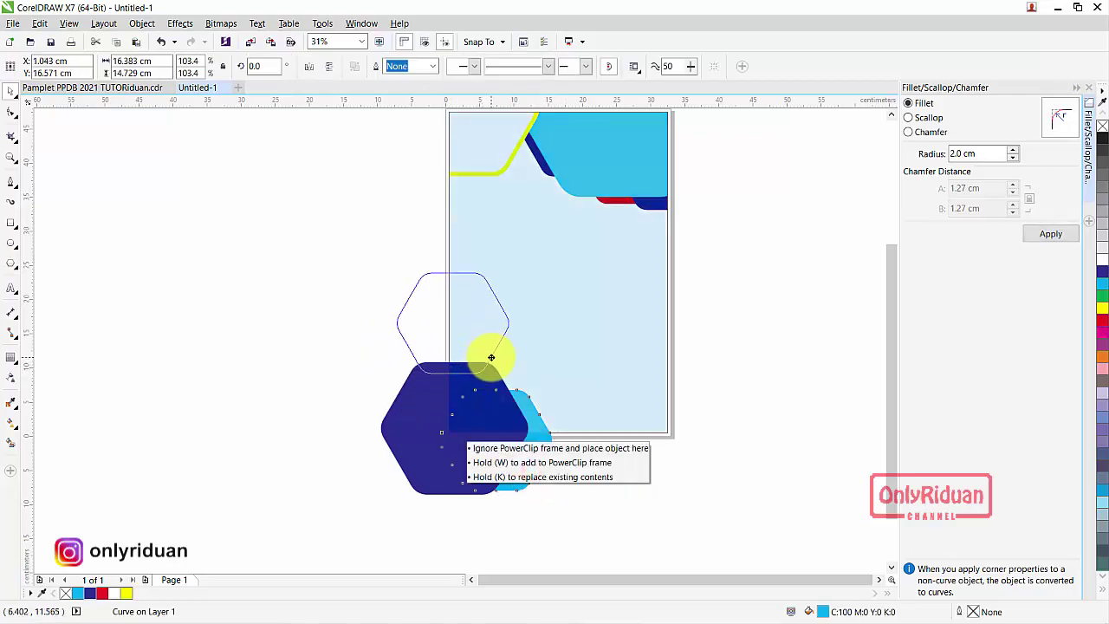
{"action": "left_click_drag", "start_coordinate": [492, 358], "coordinate": [492, 359]}
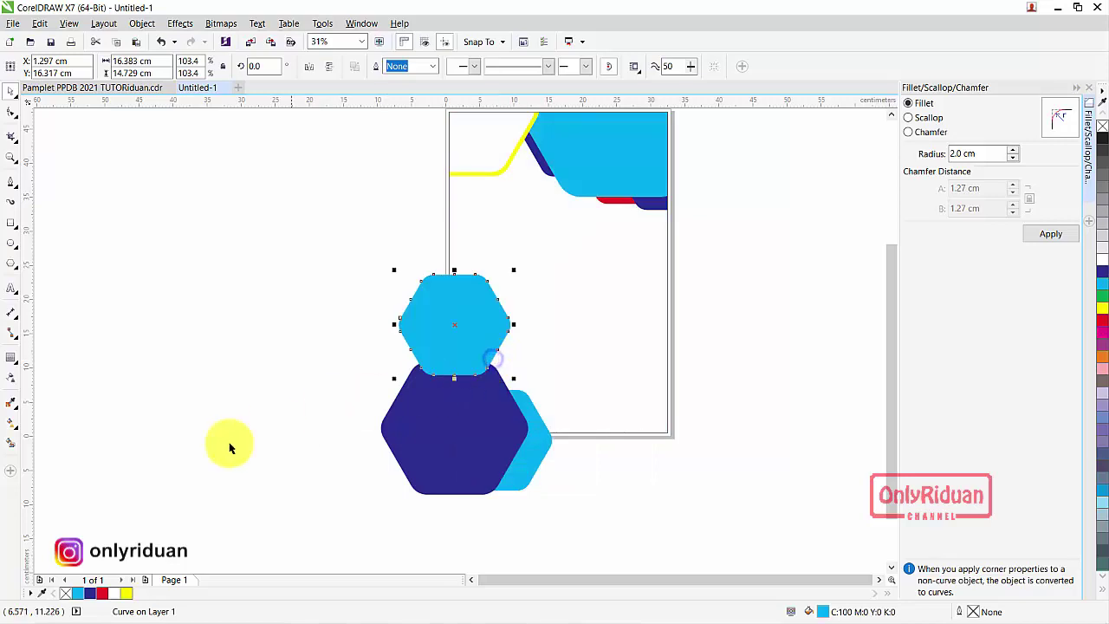
{"action": "left_click", "coordinate": [102, 594]}
{"action": "left_click", "coordinate": [268, 391]}
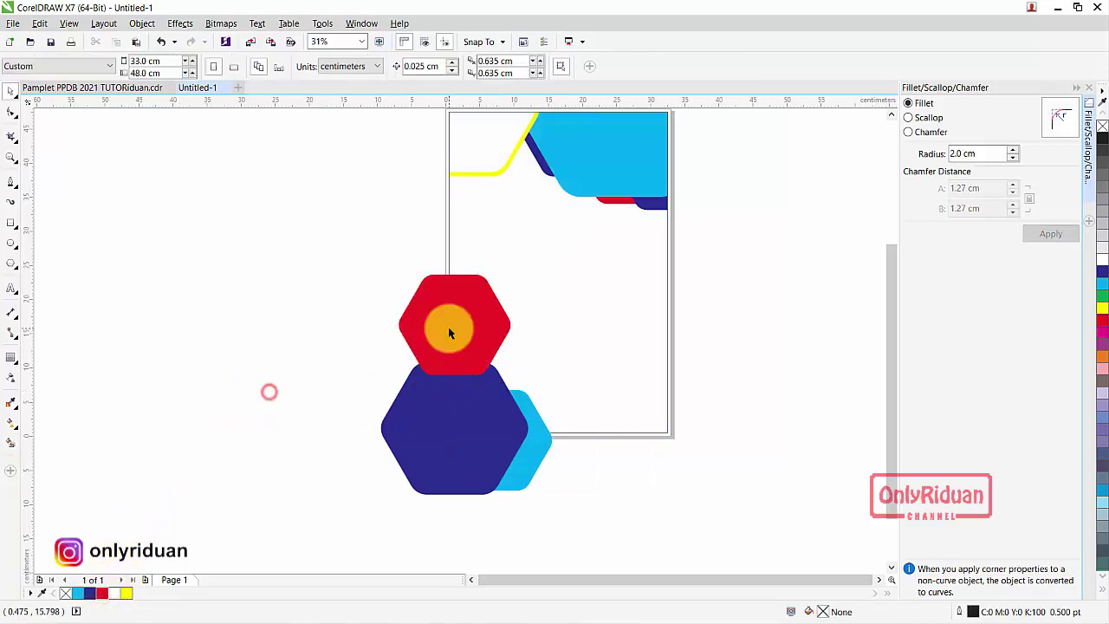
- PowerClip the red hexagon inside the large dark blue hexagon at the page's lower-left corner
{"action": "left_click", "coordinate": [456, 336]}
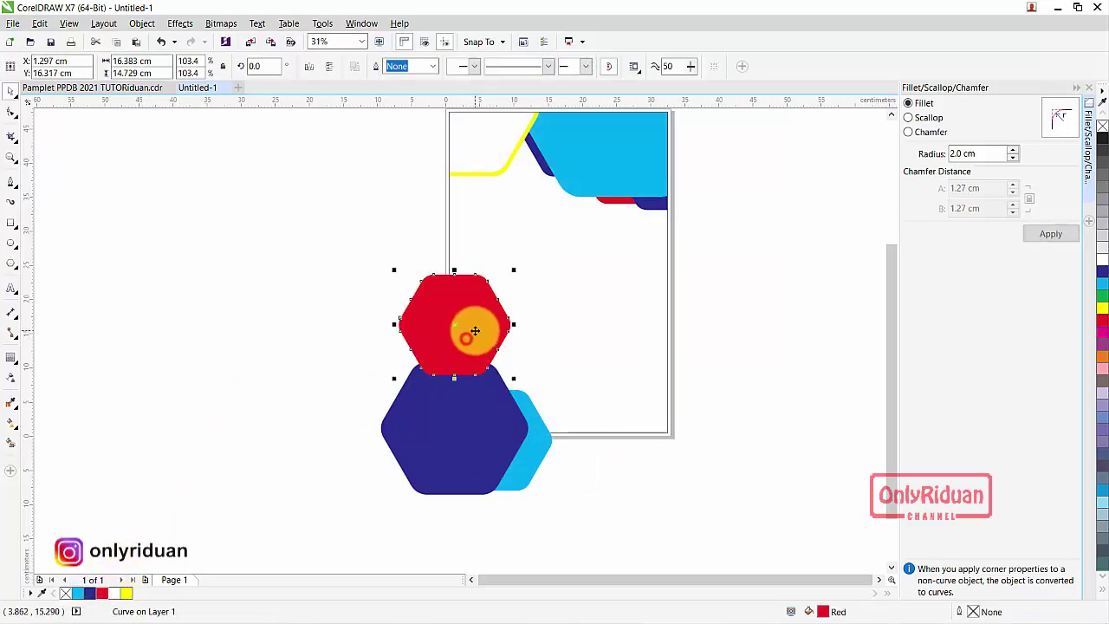
{"action": "right_click", "coordinate": [472, 262]}
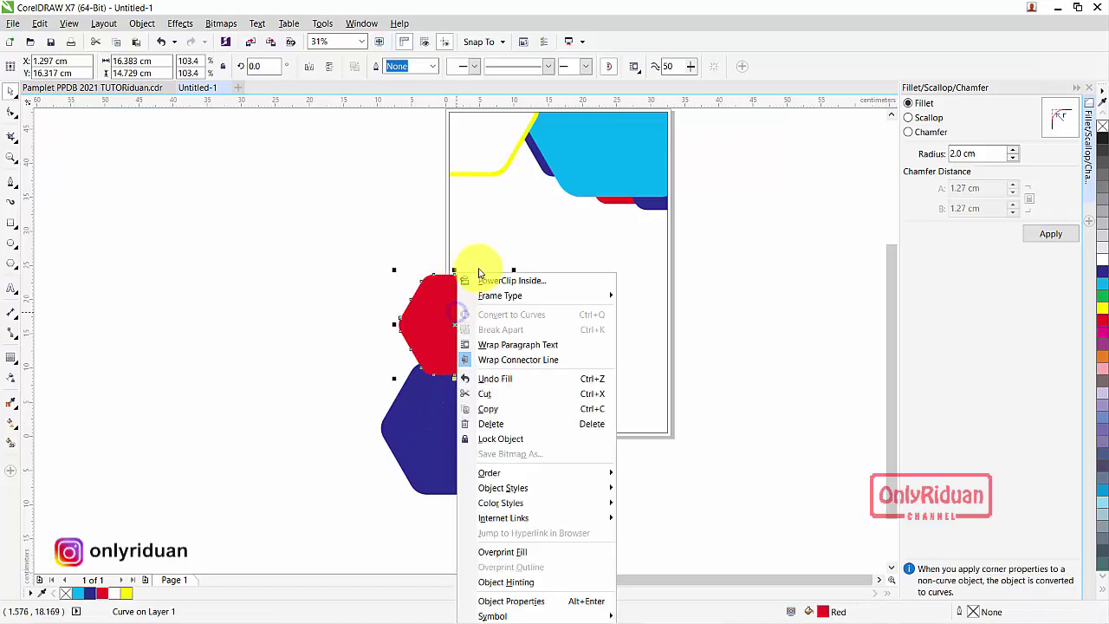
{"action": "left_click", "coordinate": [483, 287]}
{"action": "left_click", "coordinate": [445, 416]}
{"action": "left_click", "coordinate": [668, 498]}
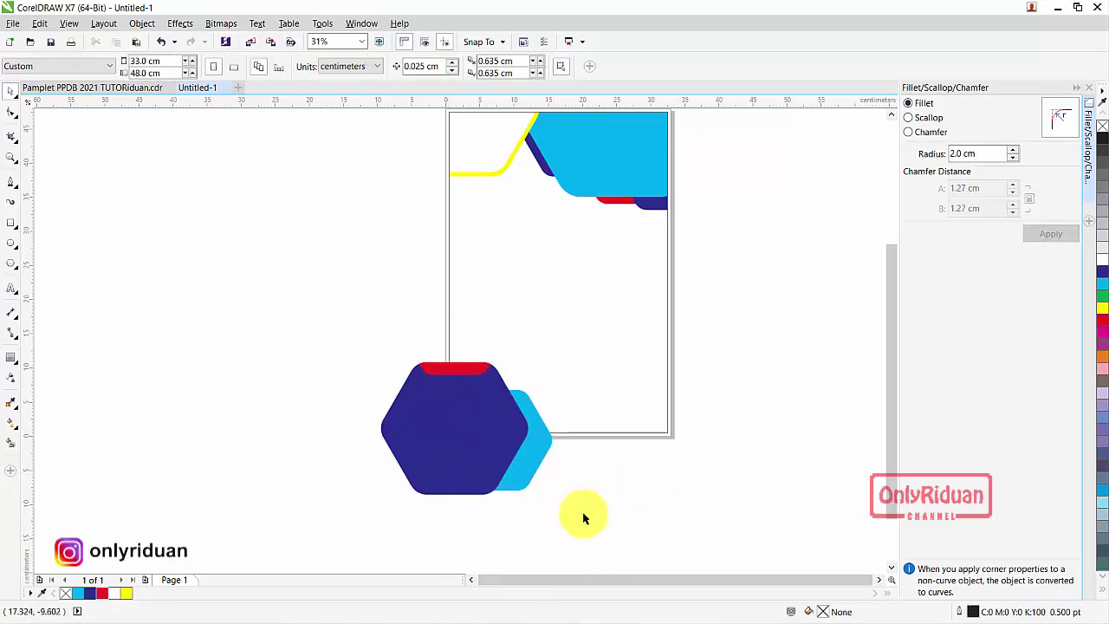
- Scale the dark blue and cyan footer hexagons down together to about 21.9 × 16.9 cm overall and centre them at about X 3.7, Y 2.3 cm
{"action": "left_click_drag", "start_coordinate": [589, 517], "coordinate": [340, 321]}
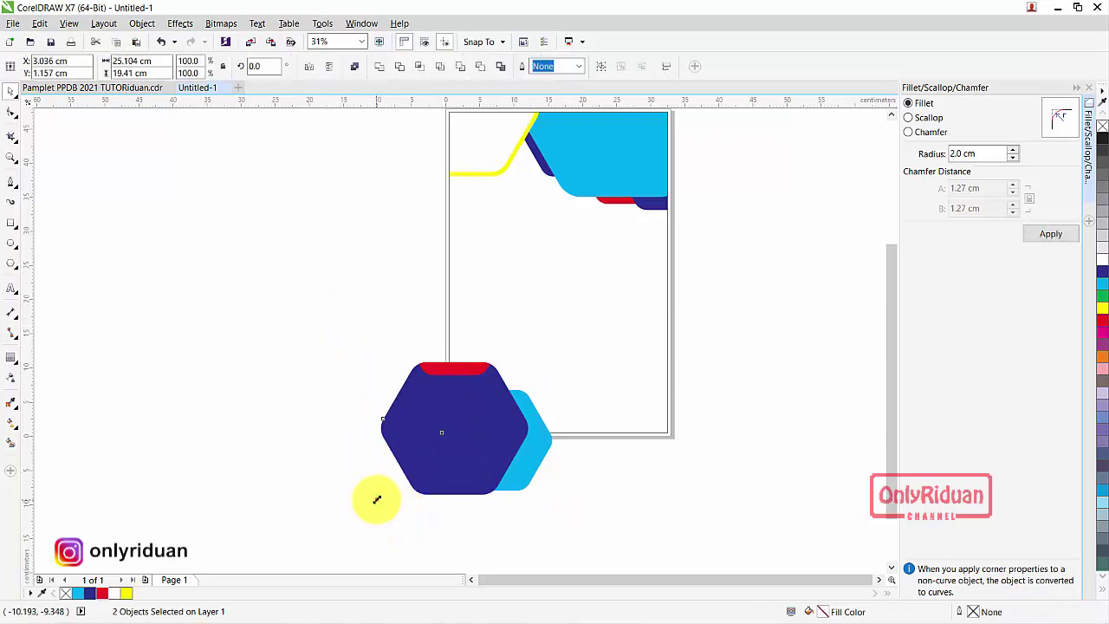
{"action": "left_click_drag", "start_coordinate": [377, 499], "coordinate": [400, 476]}
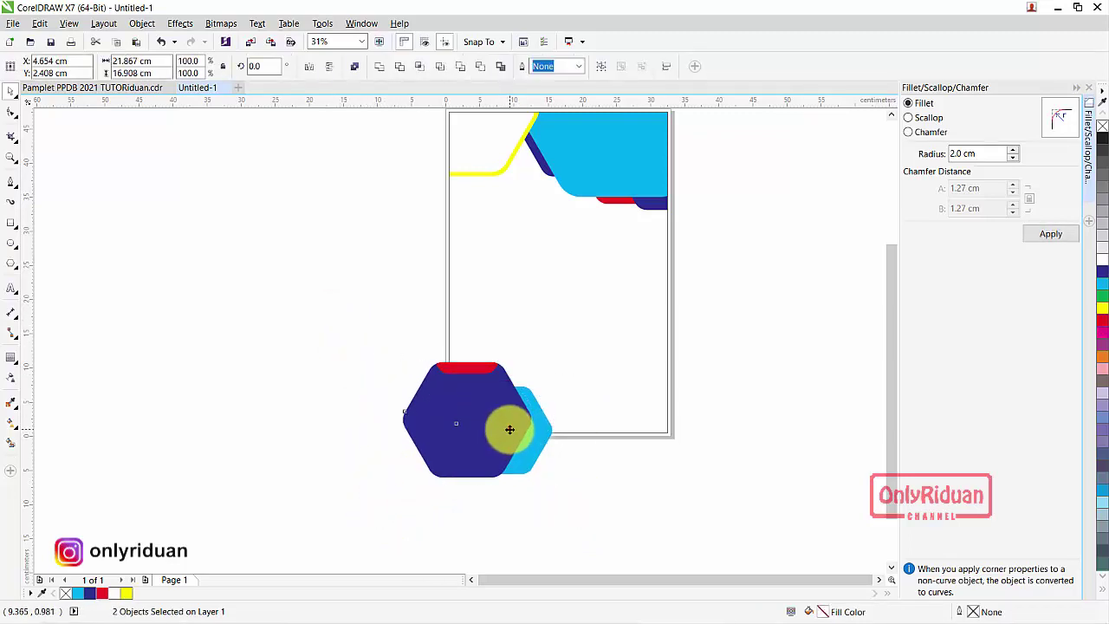
{"action": "left_click_drag", "start_coordinate": [509, 429], "coordinate": [519, 440]}
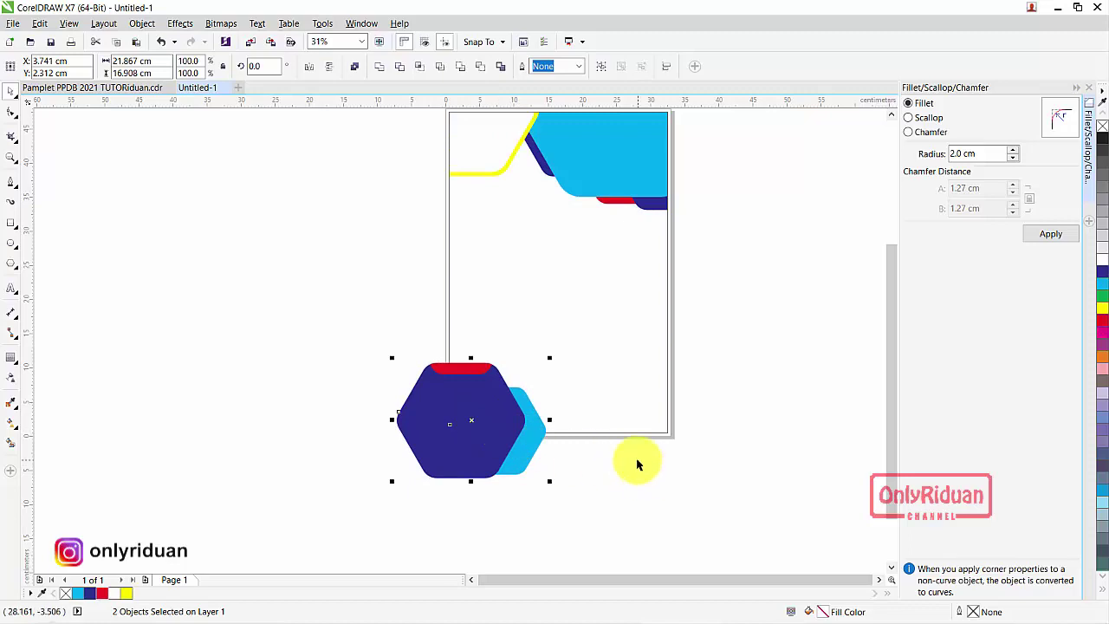
{"action": "left_click", "coordinate": [360, 430]}
- Tuck the cyan hexagon further behind the dark blue one and raise both, centring the pair at about X 3.3, Y 2.8 cm
{"action": "scroll", "coordinate": [533, 468], "scroll_direction": "up", "scroll_amount": 2}
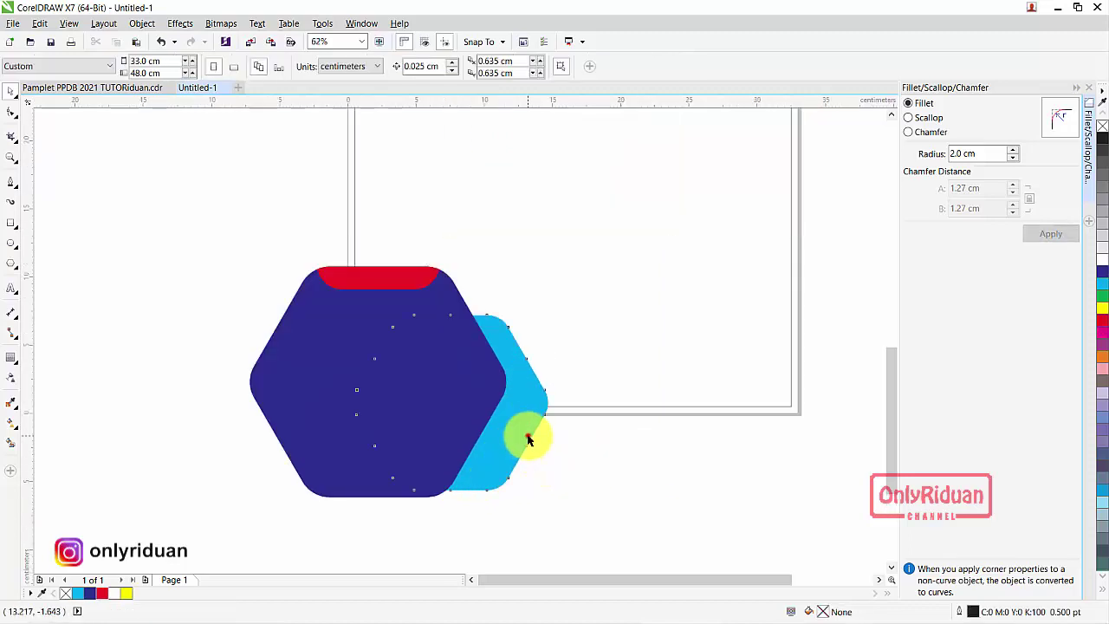
{"action": "left_click", "coordinate": [527, 438]}
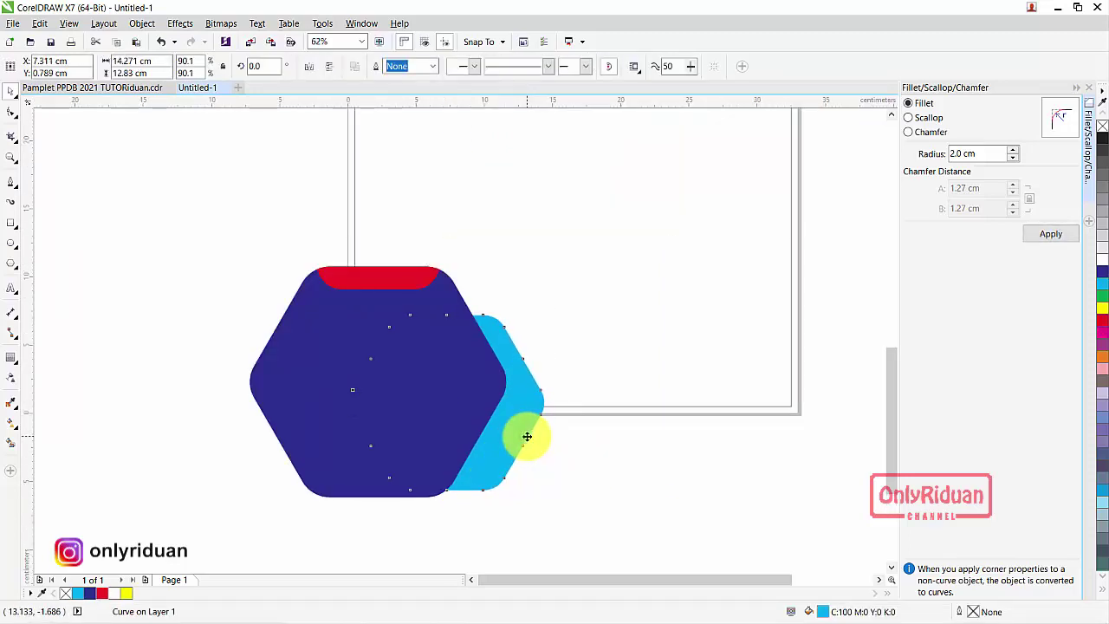
{"action": "left_click", "coordinate": [549, 502]}
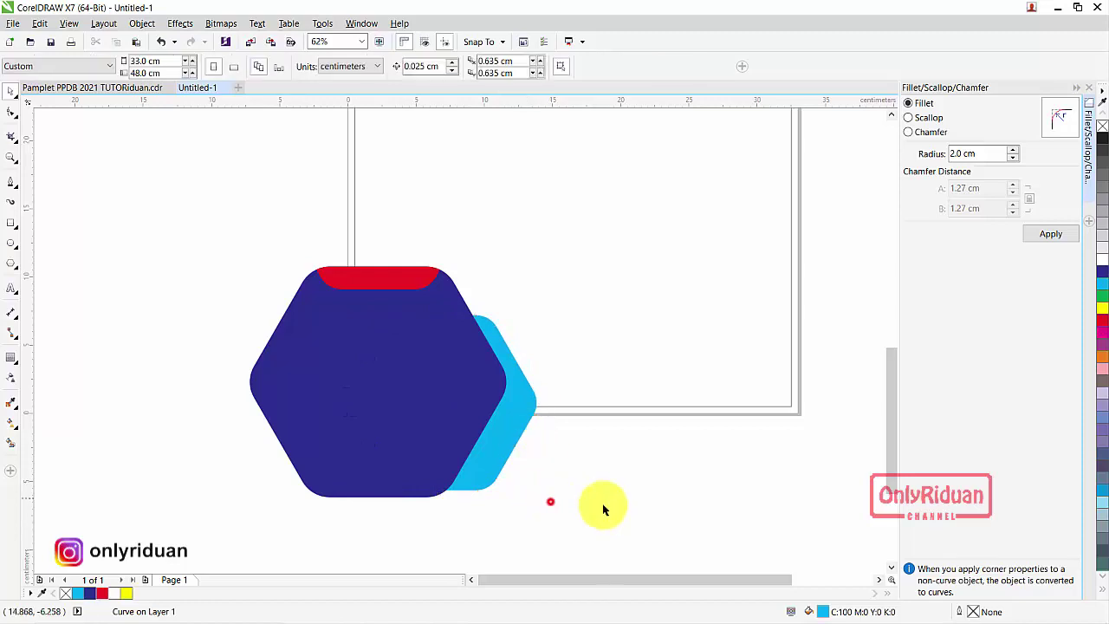
{"action": "left_click_drag", "start_coordinate": [601, 505], "coordinate": [70, 206]}
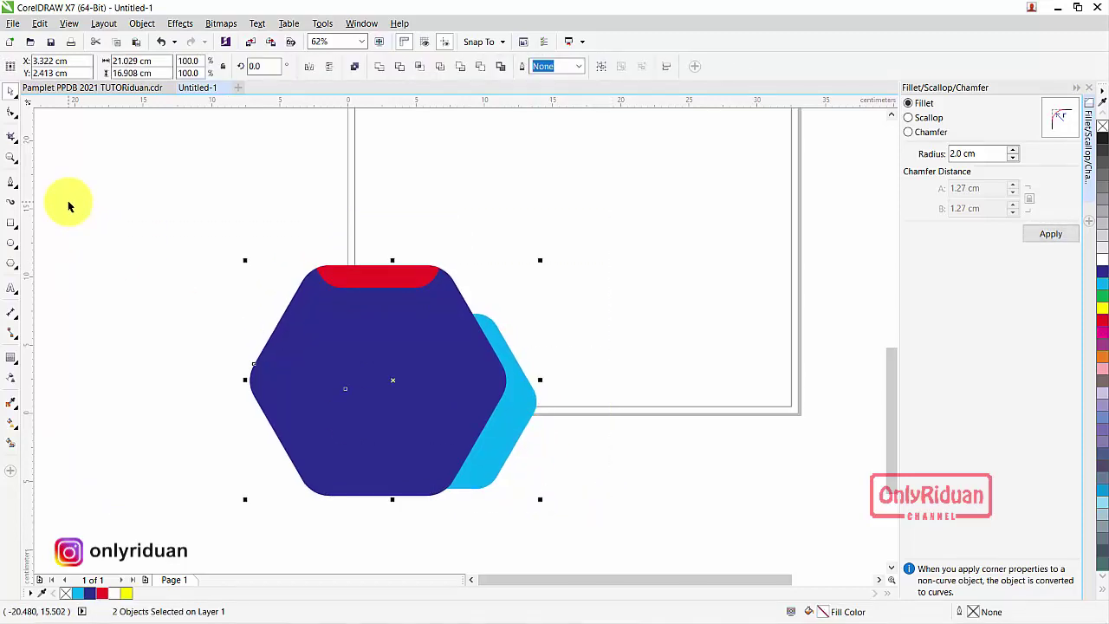
{"action": "key", "text": "Up"}
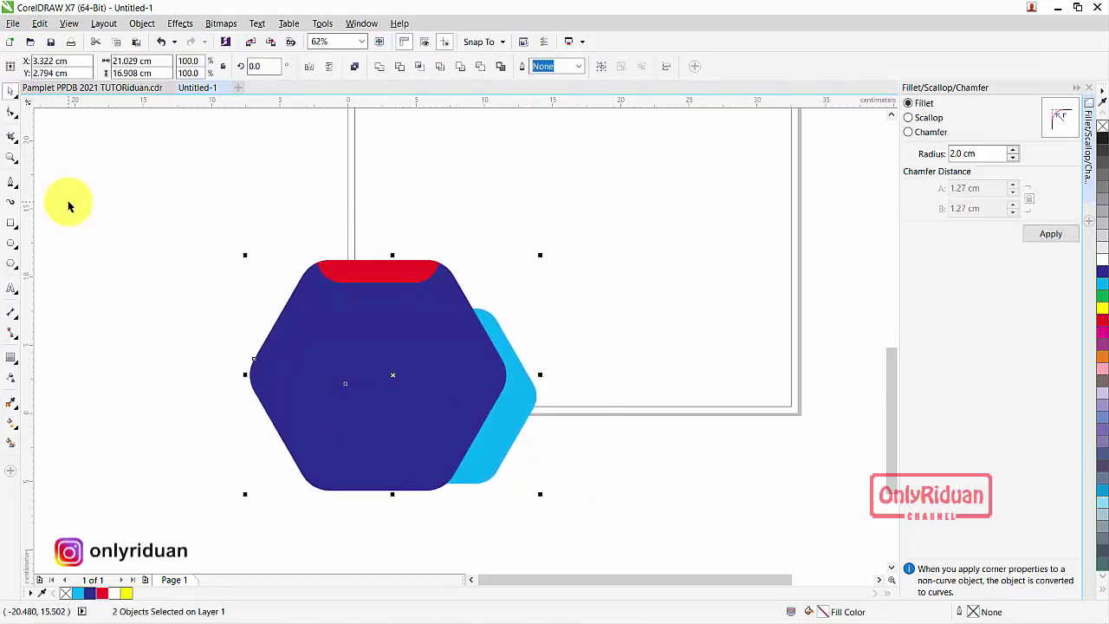
{"action": "scroll", "coordinate": [451, 293], "scroll_direction": "down", "scroll_amount": 2}
- Compare with the finished footer, and draw a rectangle about 23.7 × 4.2 cm along the page's bottom edge, filled C100 M100 Y100 K100 black
{"action": "left_click", "coordinate": [112, 87]}
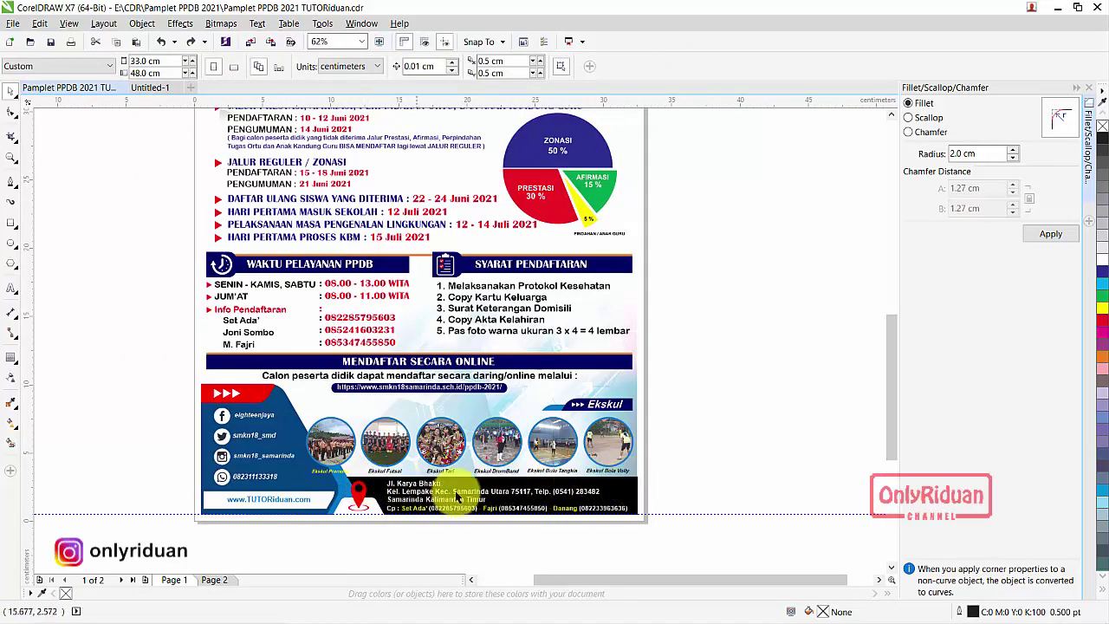
{"action": "left_click", "coordinate": [149, 88]}
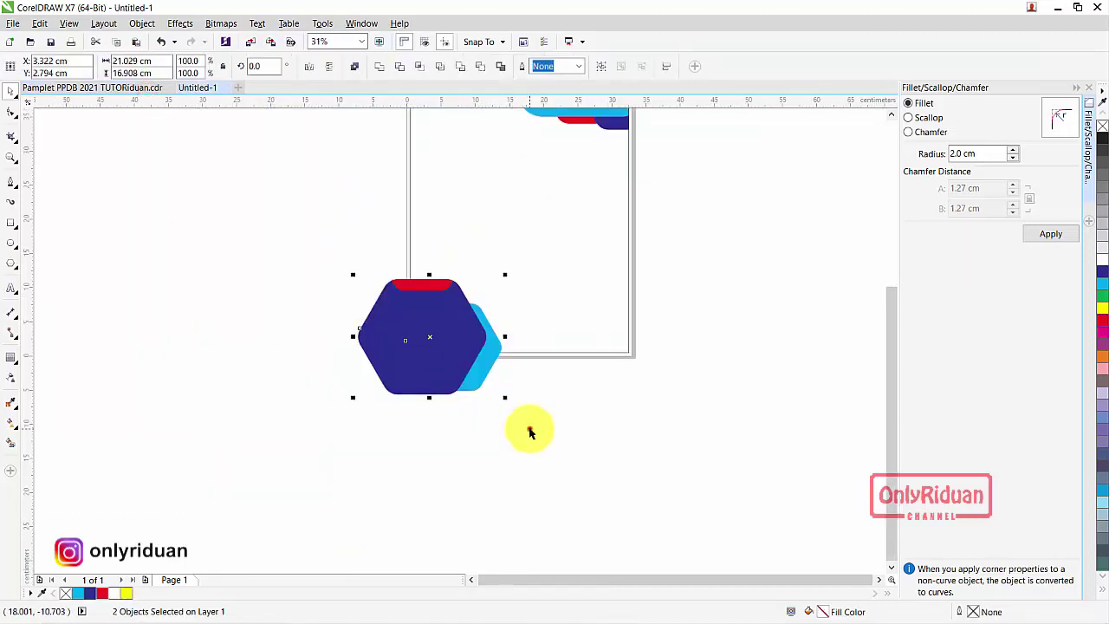
{"action": "left_click", "coordinate": [529, 429]}
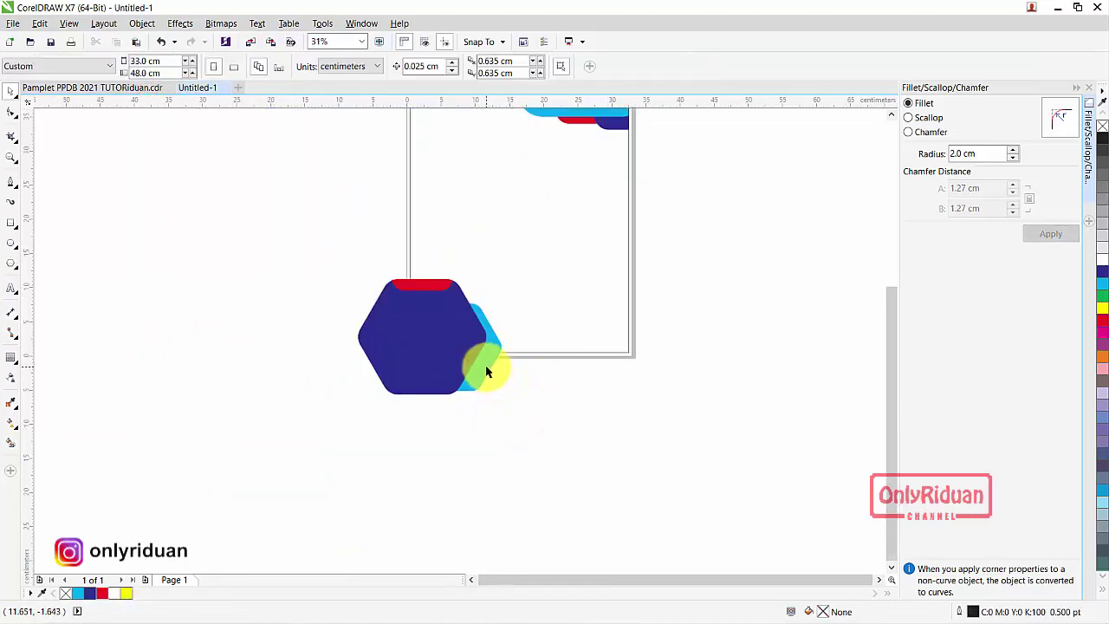
{"action": "left_click", "coordinate": [88, 88]}
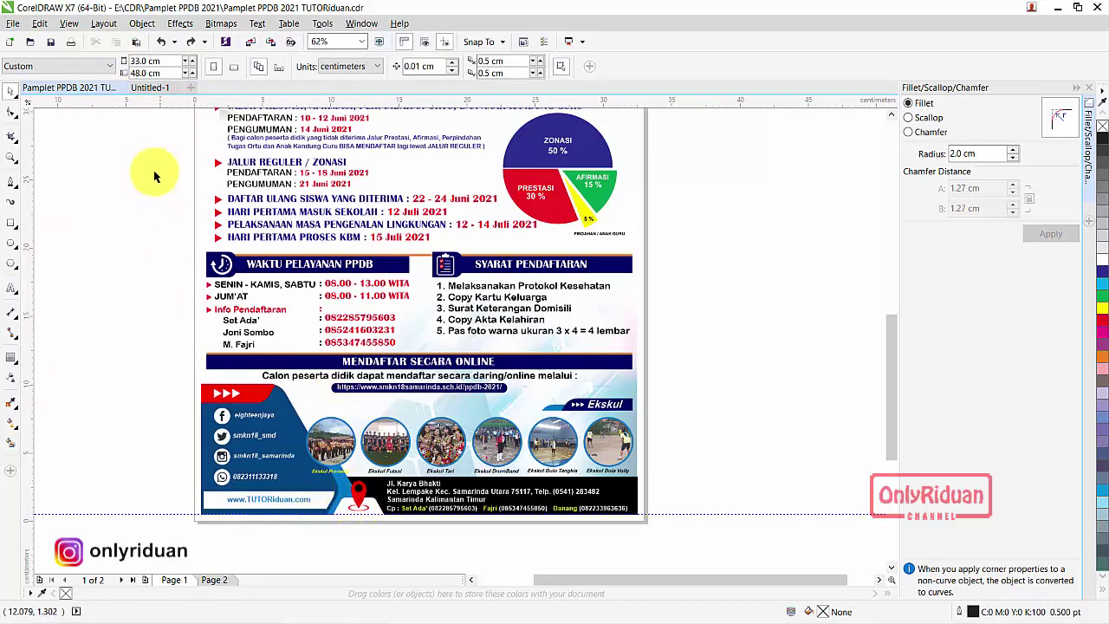
{"action": "left_click", "coordinate": [147, 87]}
{"action": "scroll", "coordinate": [506, 371], "scroll_direction": "up", "scroll_amount": 2}
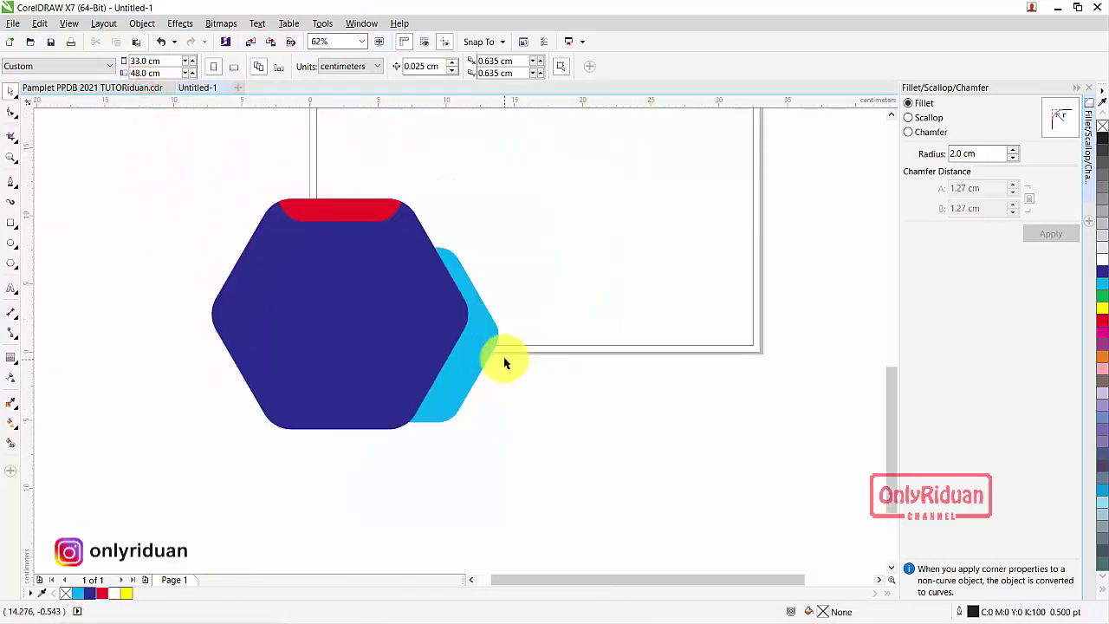
{"action": "left_click", "coordinate": [17, 225]}
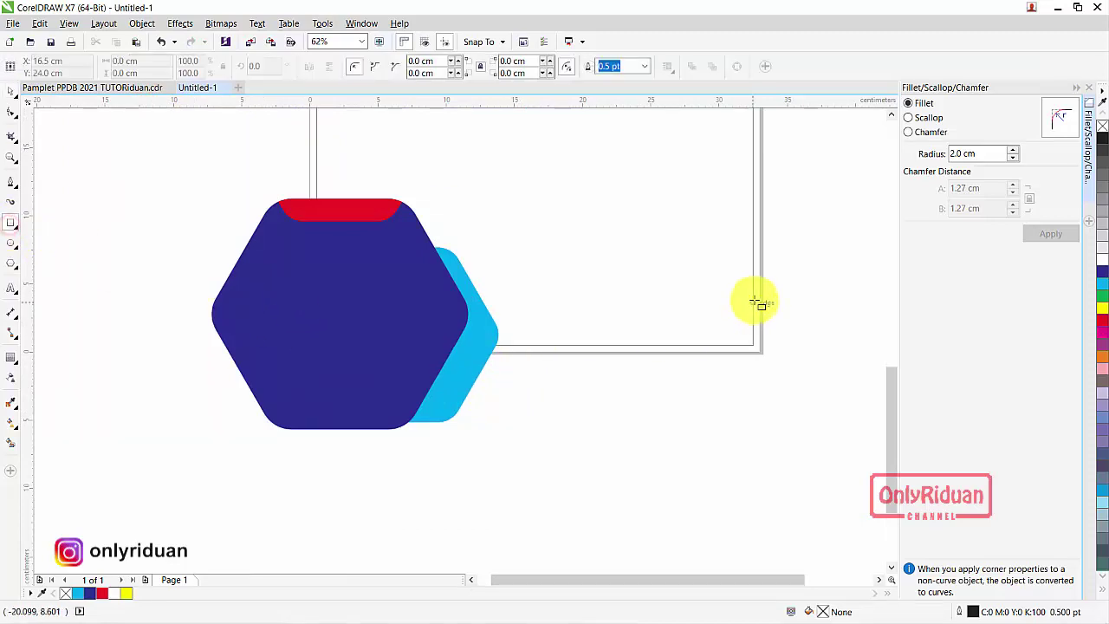
{"action": "left_click_drag", "start_coordinate": [752, 292], "coordinate": [431, 350]}
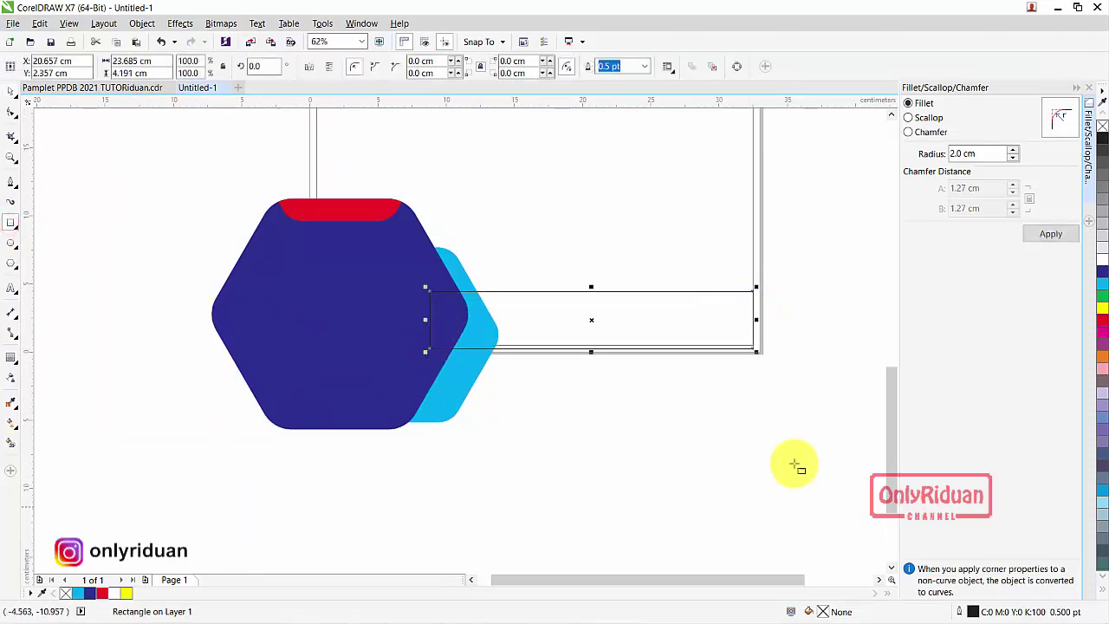
{"action": "left_click", "coordinate": [1102, 590]}
{"action": "left_click", "coordinate": [1089, 360]}
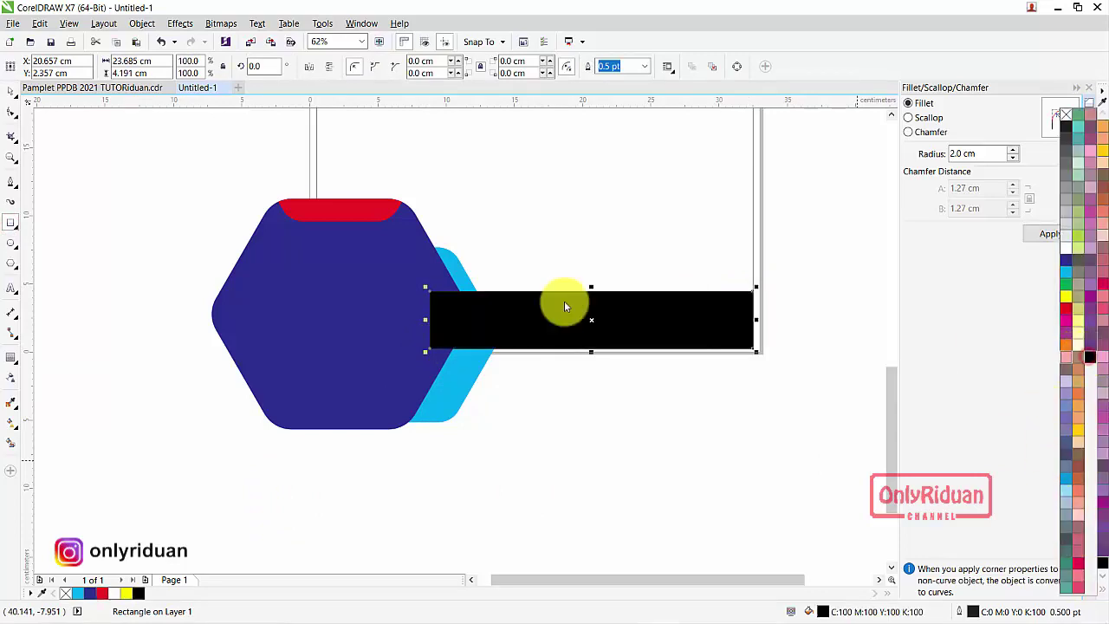
- Bring the dark blue and cyan hexagons to the front of the page, above the black rectangle
{"action": "left_click", "coordinate": [439, 418]}
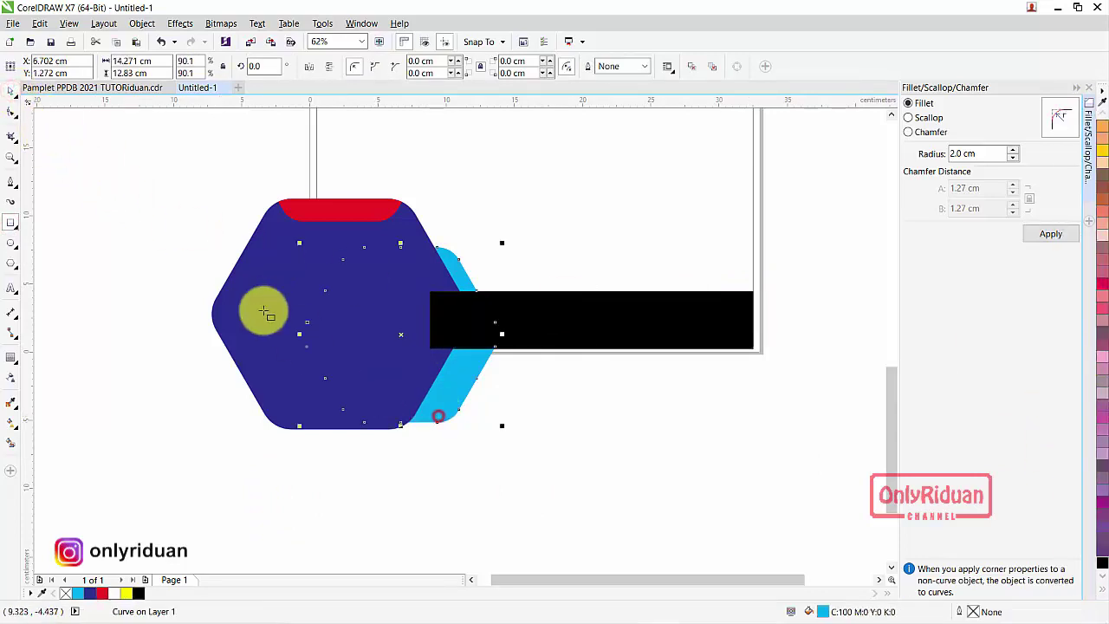
{"action": "left_click", "coordinate": [10, 90]}
{"action": "left_click", "coordinate": [450, 404]}
{"action": "left_click_drag", "start_coordinate": [542, 452], "coordinate": [165, 163]}
{"action": "right_click", "coordinate": [344, 288]}
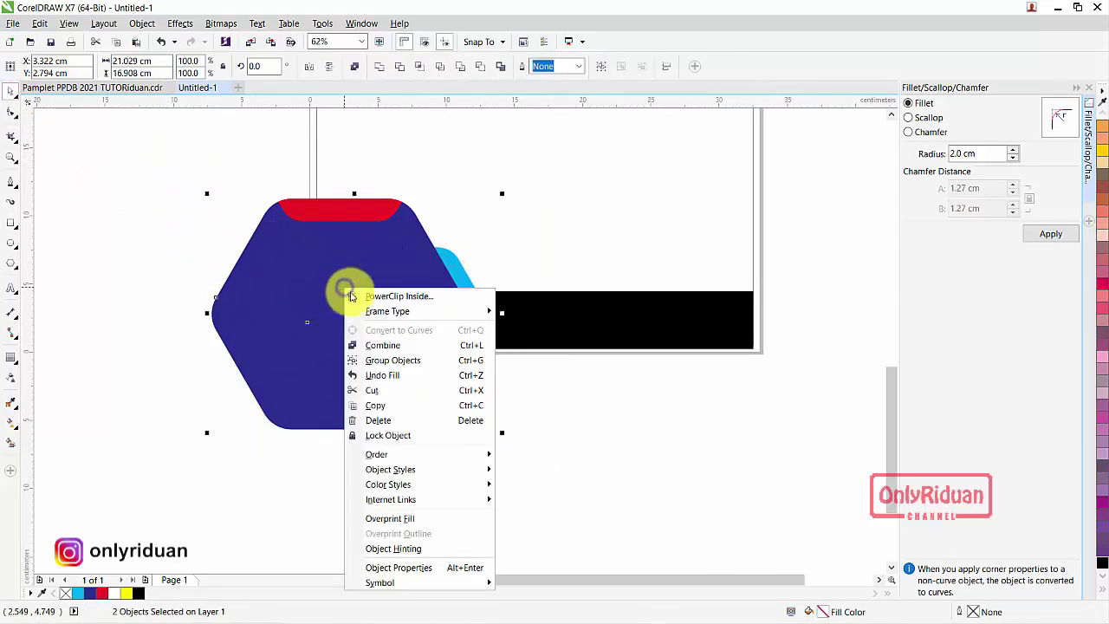
{"action": "mouse_move", "coordinate": [425, 463]}
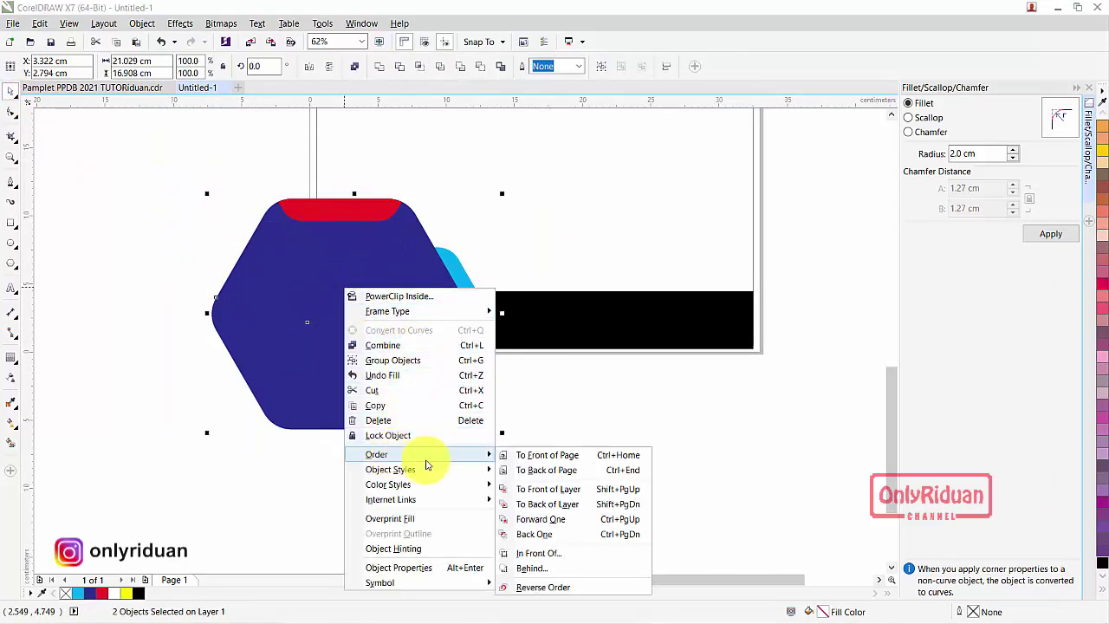
{"action": "left_click", "coordinate": [534, 455]}
{"action": "left_click", "coordinate": [559, 453]}
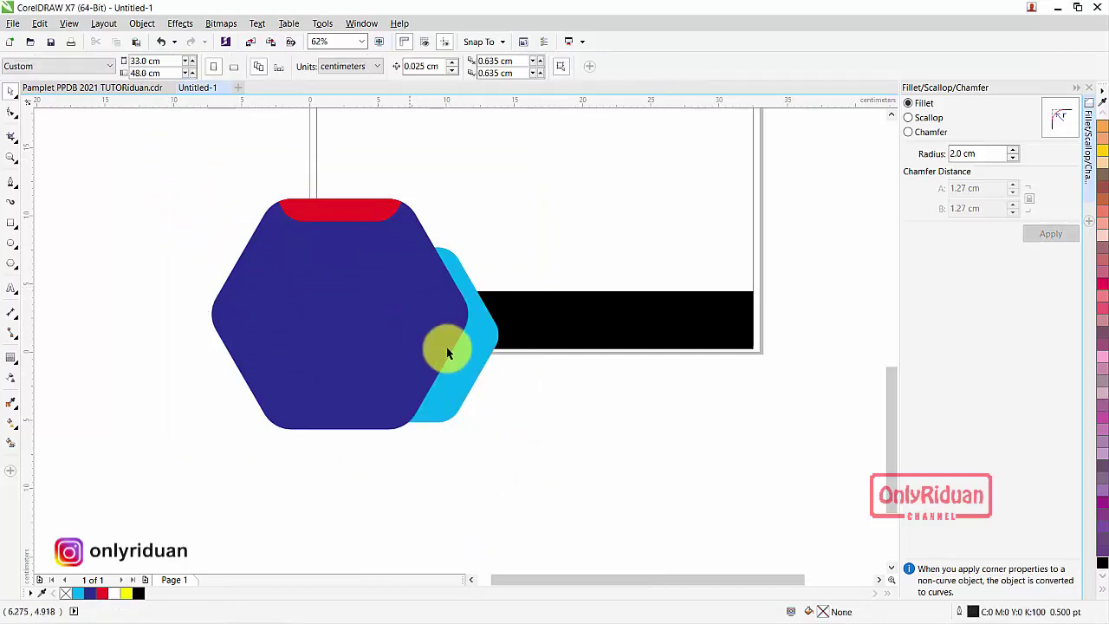
- Place a white copy of the cyan hexagon, scaled to about 3.9 × 3.5 cm, over its right tip at about X 13.3, Y 0.5 cm
{"action": "left_click", "coordinate": [466, 374]}
{"action": "mouse_move", "coordinate": [396, 335]}
{"action": "left_mouse_down"}
{"action": "mouse_move", "coordinate": [549, 391]}
{"action": "mouse_move", "coordinate": [709, 422]}
{"action": "left_mouse_up"}
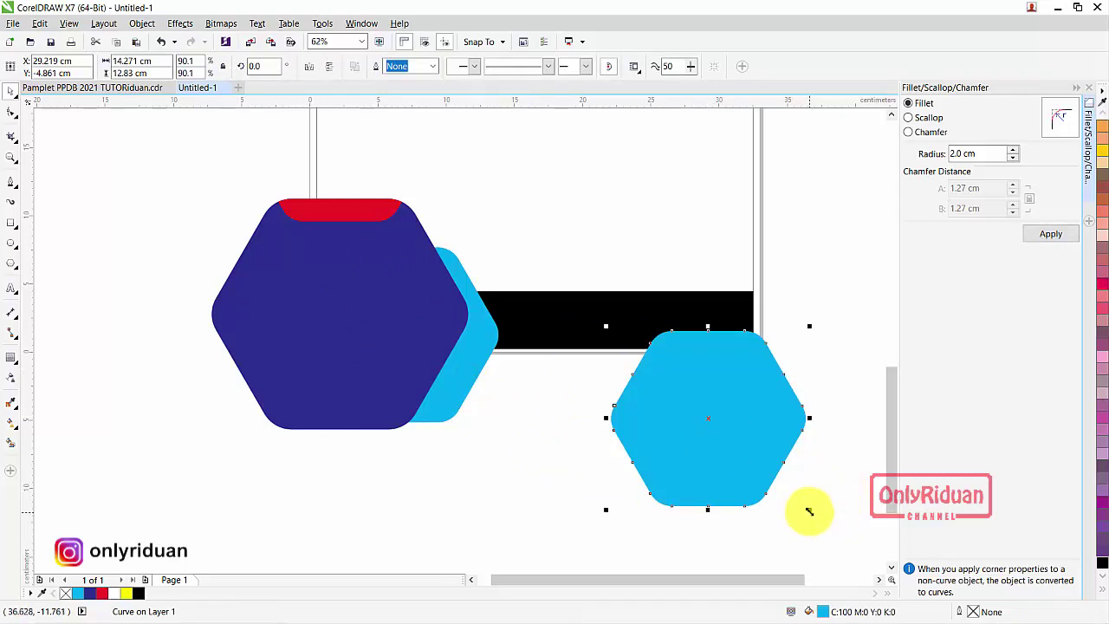
{"action": "left_click_drag", "start_coordinate": [809, 511], "coordinate": [651, 425]}
{"action": "left_click_drag", "start_coordinate": [635, 354], "coordinate": [491, 345]}
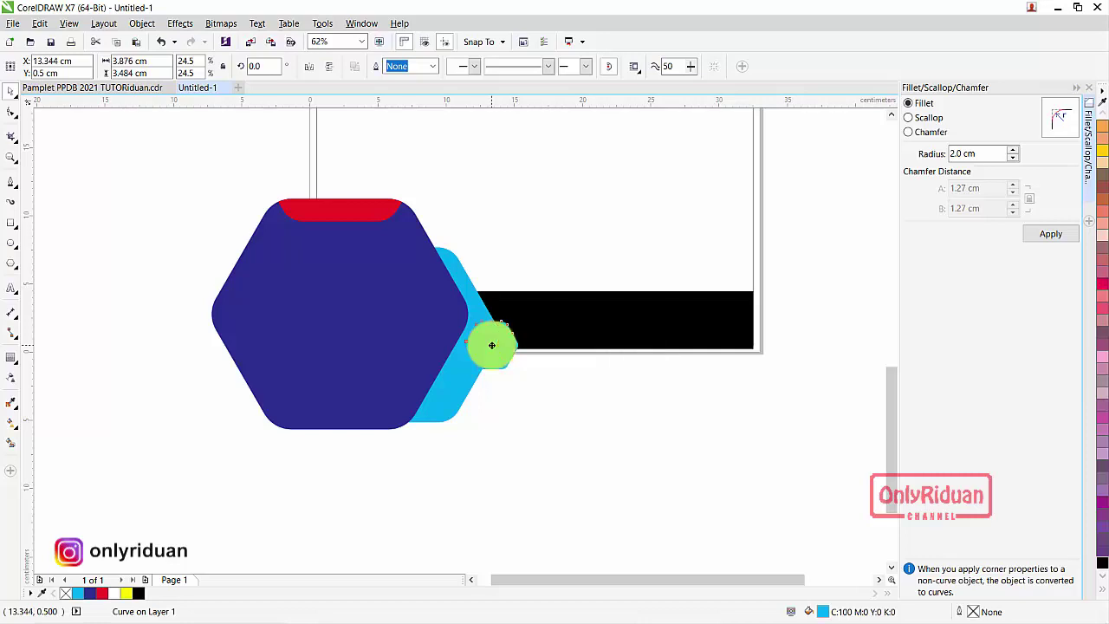
{"action": "left_click", "coordinate": [1102, 588]}
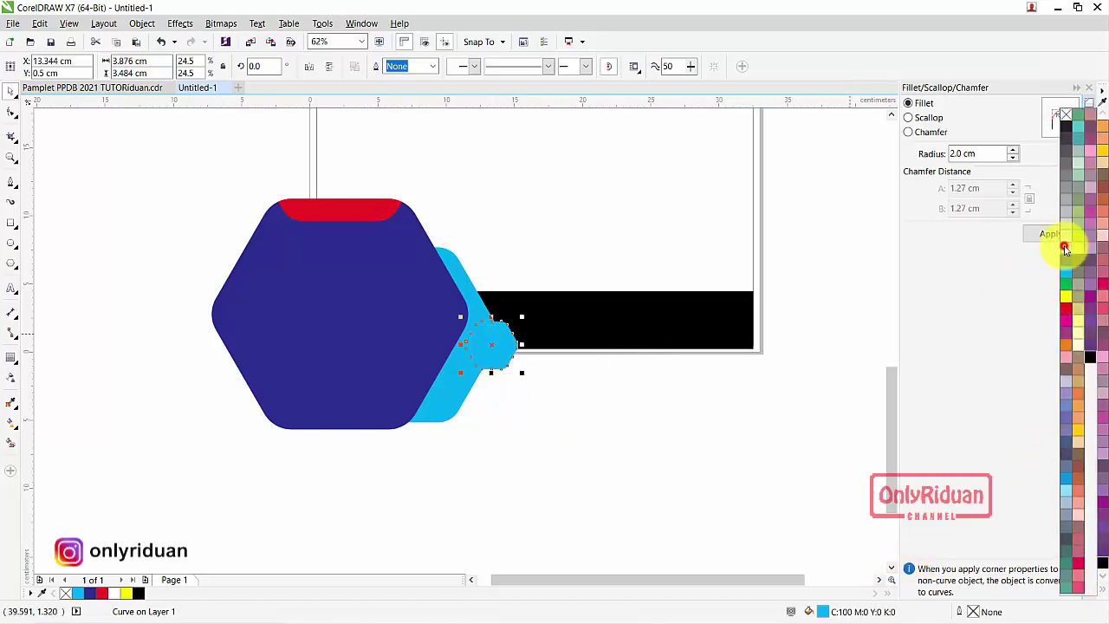
{"action": "left_click", "coordinate": [1063, 246]}
{"action": "left_click", "coordinate": [696, 419]}
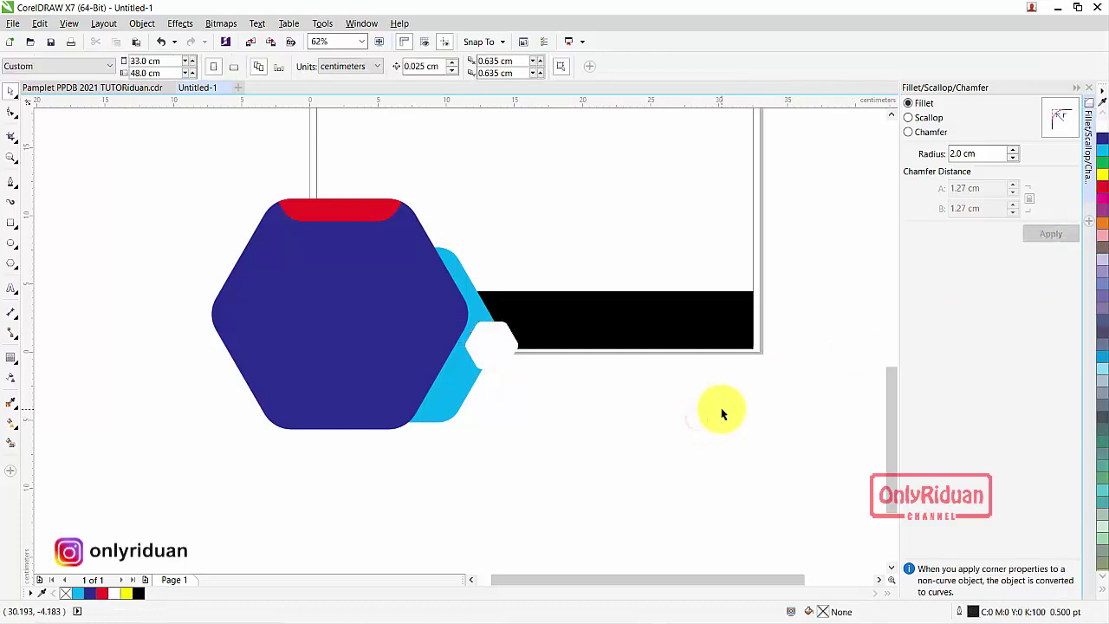
- PowerClip the four footer objects inside the page's 32 × 47 cm rectangle and compare the layout with the finished pamphlet
{"action": "scroll", "coordinate": [721, 414], "scroll_direction": "down", "scroll_amount": 2}
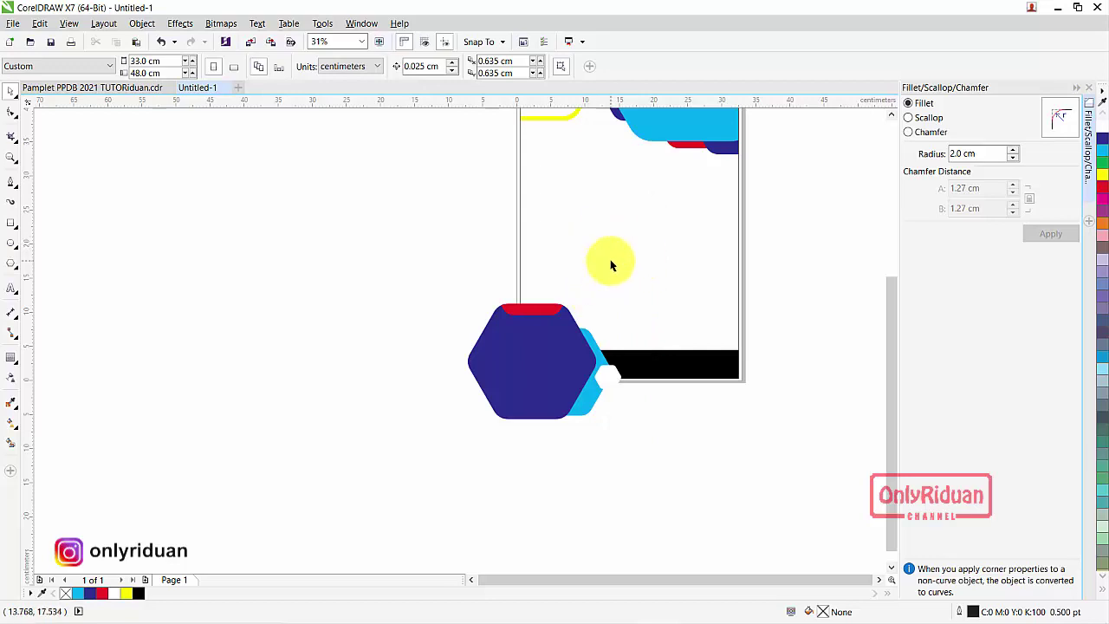
{"action": "left_click_drag", "start_coordinate": [806, 463], "coordinate": [389, 250]}
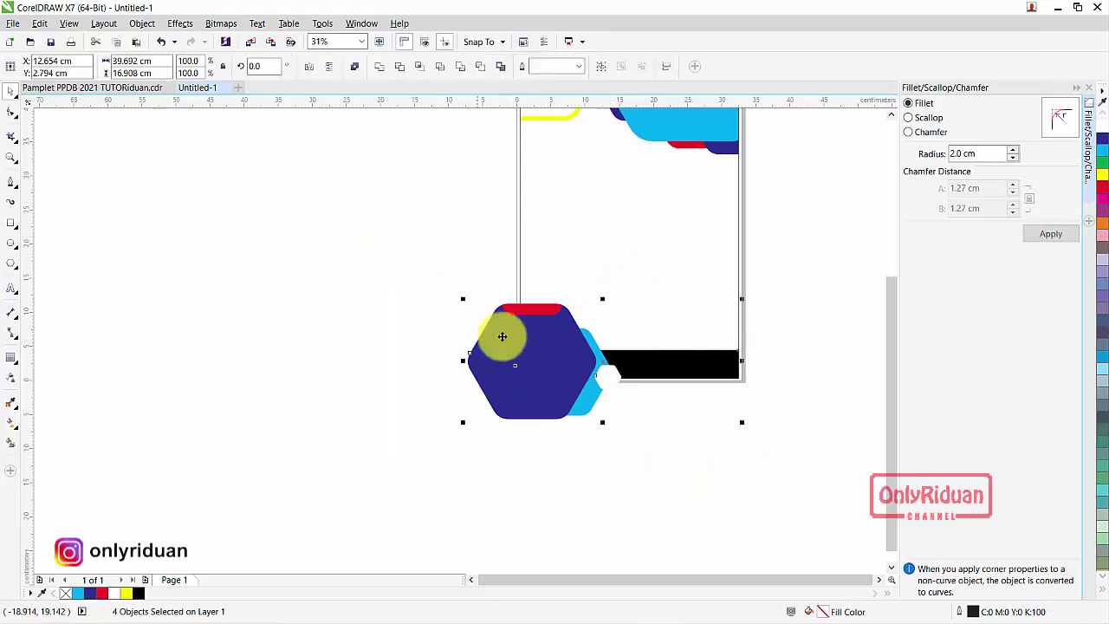
{"action": "right_click", "coordinate": [564, 343]}
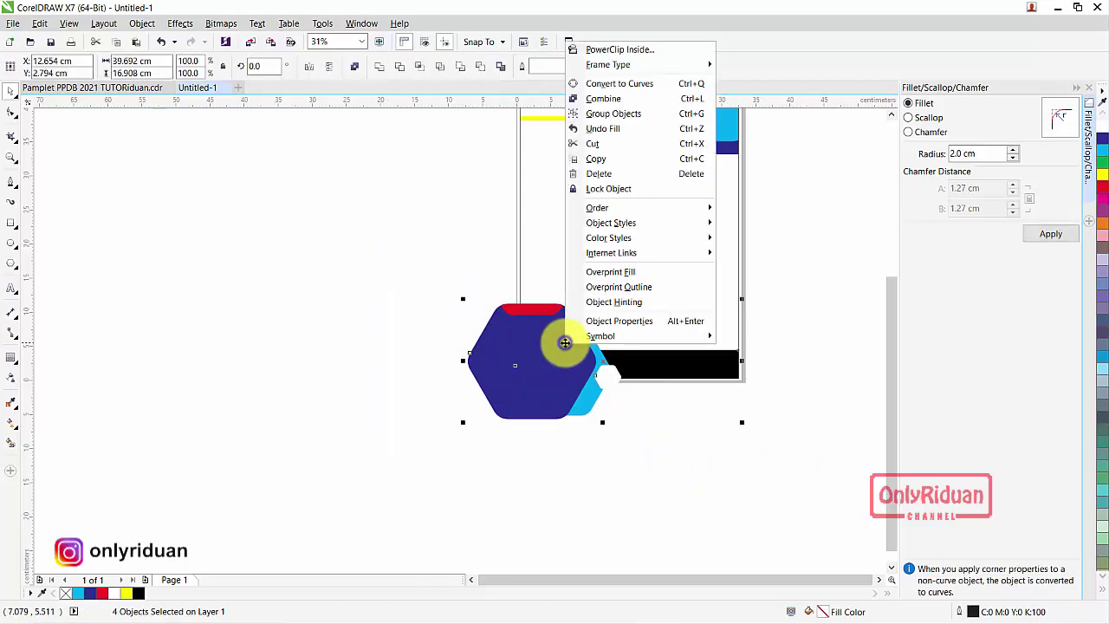
{"action": "left_click", "coordinate": [596, 47]}
{"action": "key", "text": "F3"}
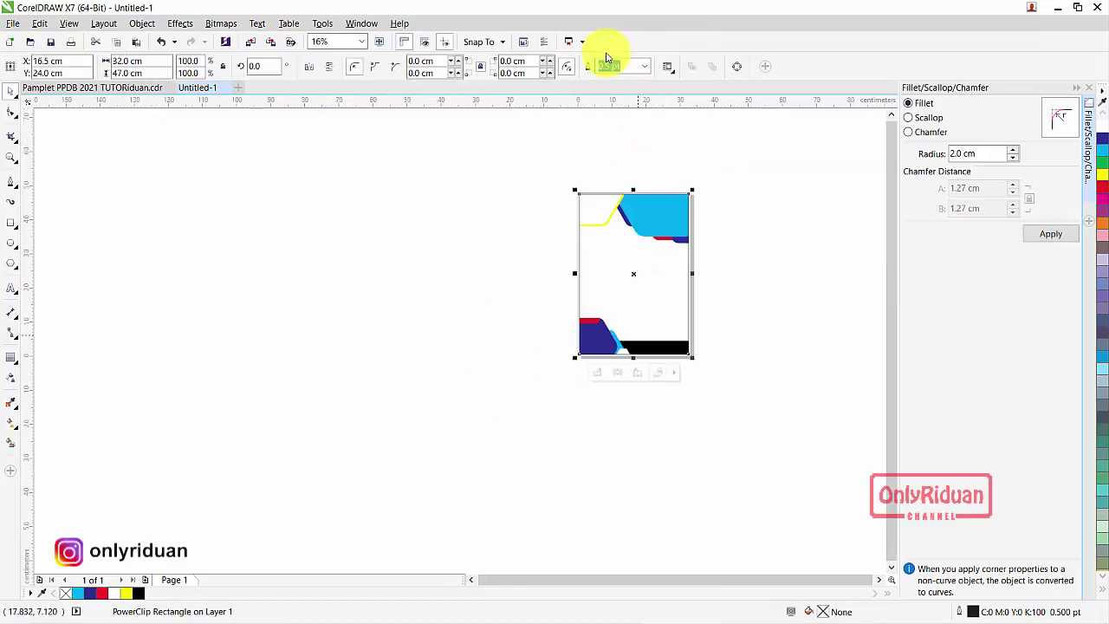
{"action": "key", "text": "shift+F2"}
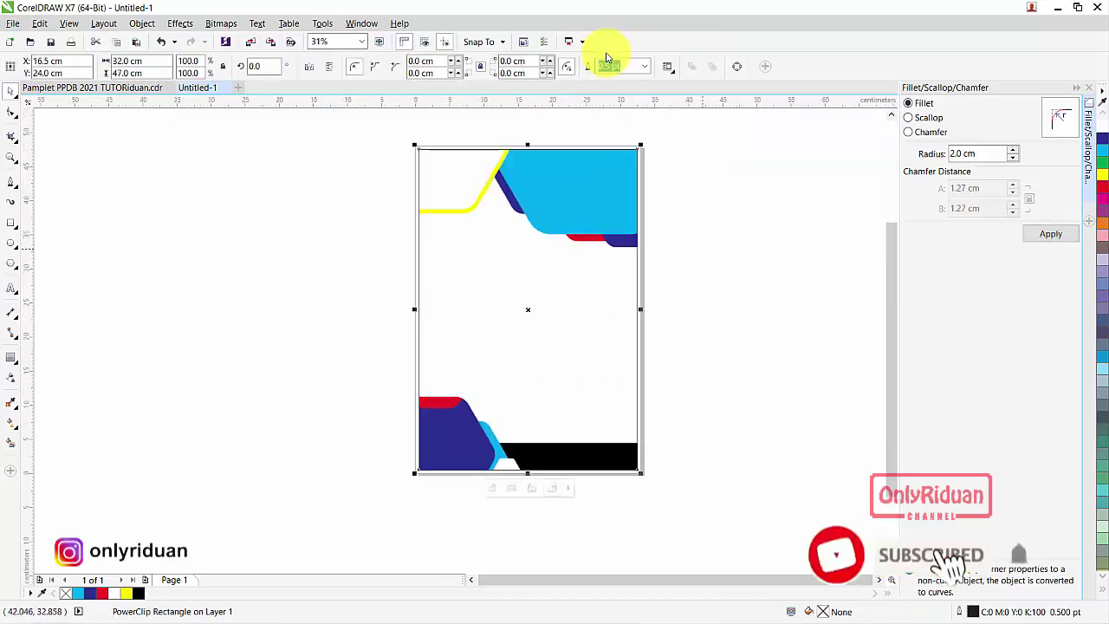
{"action": "key", "text": "F2"}
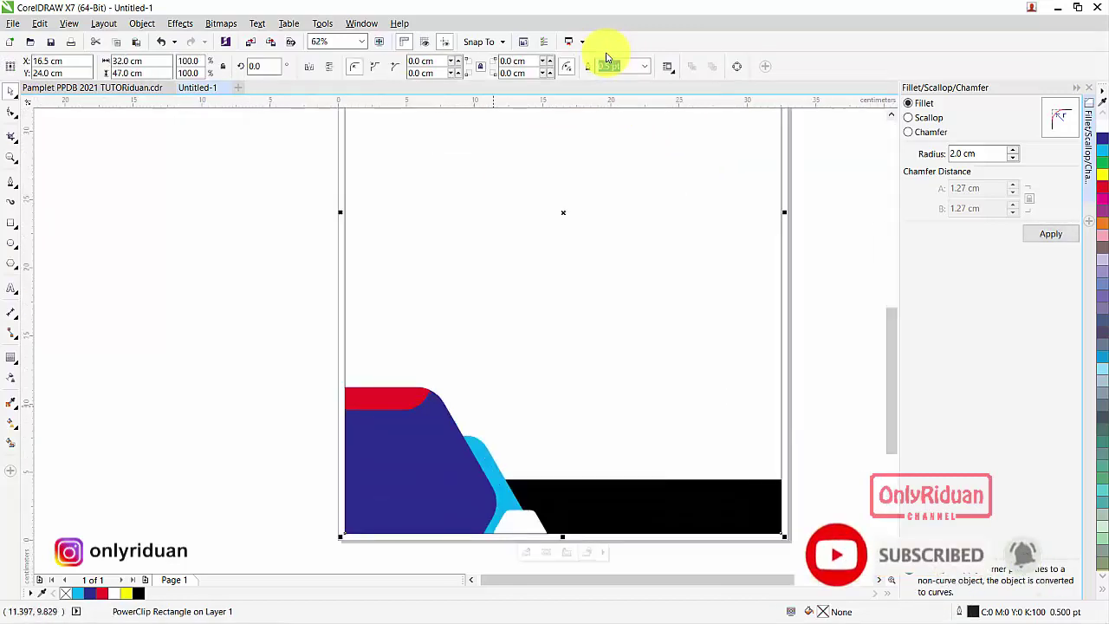
{"action": "key", "text": "F3"}
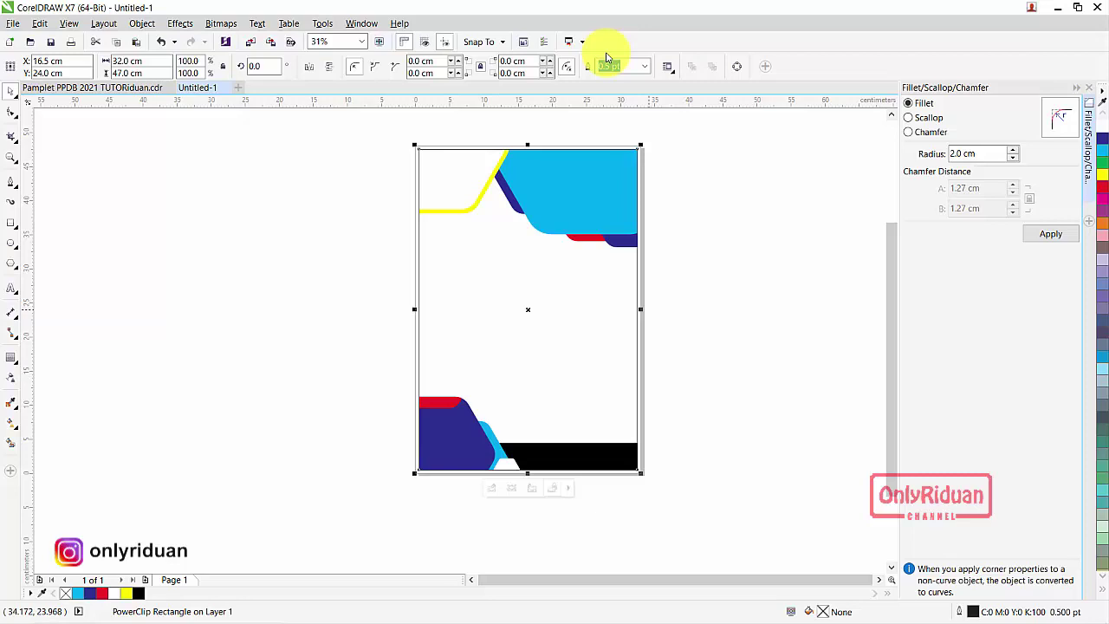
{"action": "key", "text": "ctrl+Tab"}
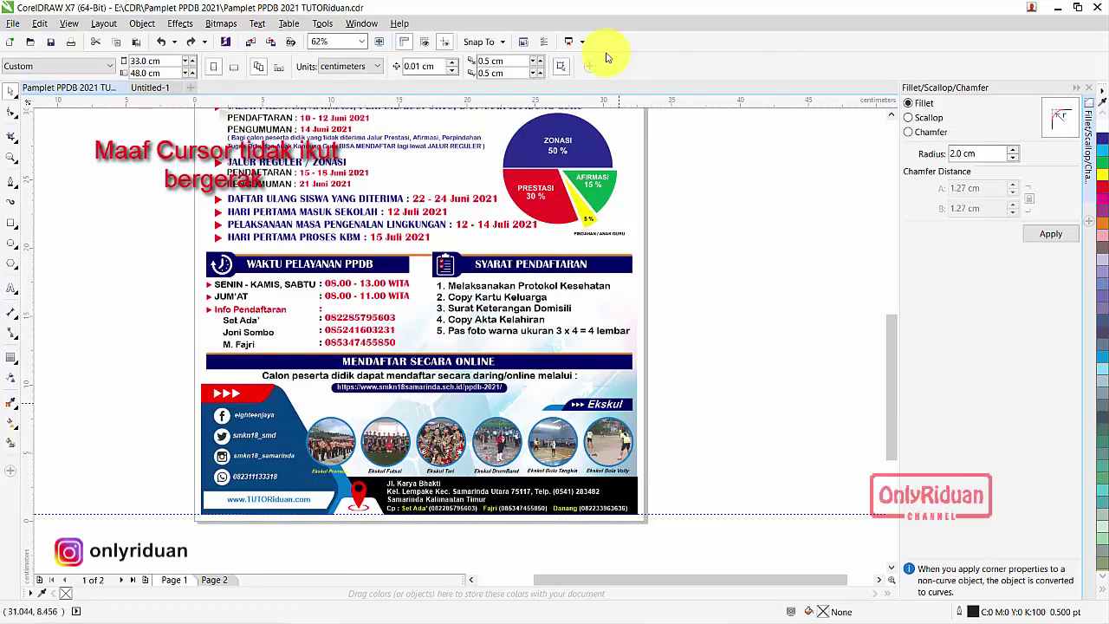
- Copy the blue cube bitmap and the hexagon-pattern bitmap from page 2 of the finished pamphlet file into the new document
{"action": "scroll", "coordinate": [628, 386], "scroll_direction": "down", "scroll_amount": 2}
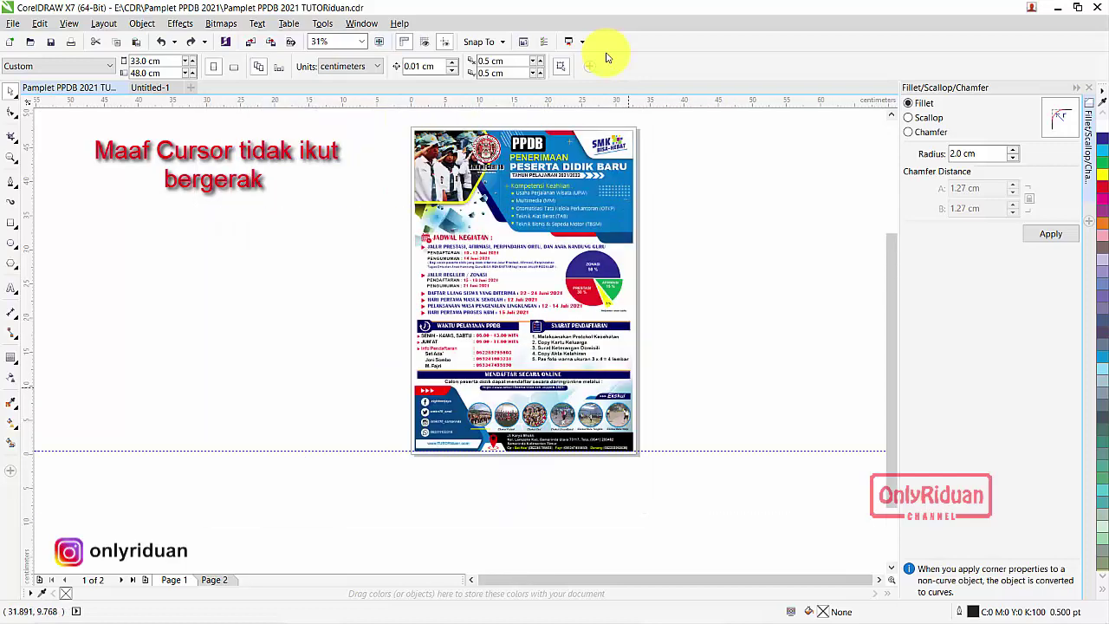
{"action": "scroll", "coordinate": [444, 194], "scroll_direction": "up", "scroll_amount": 2}
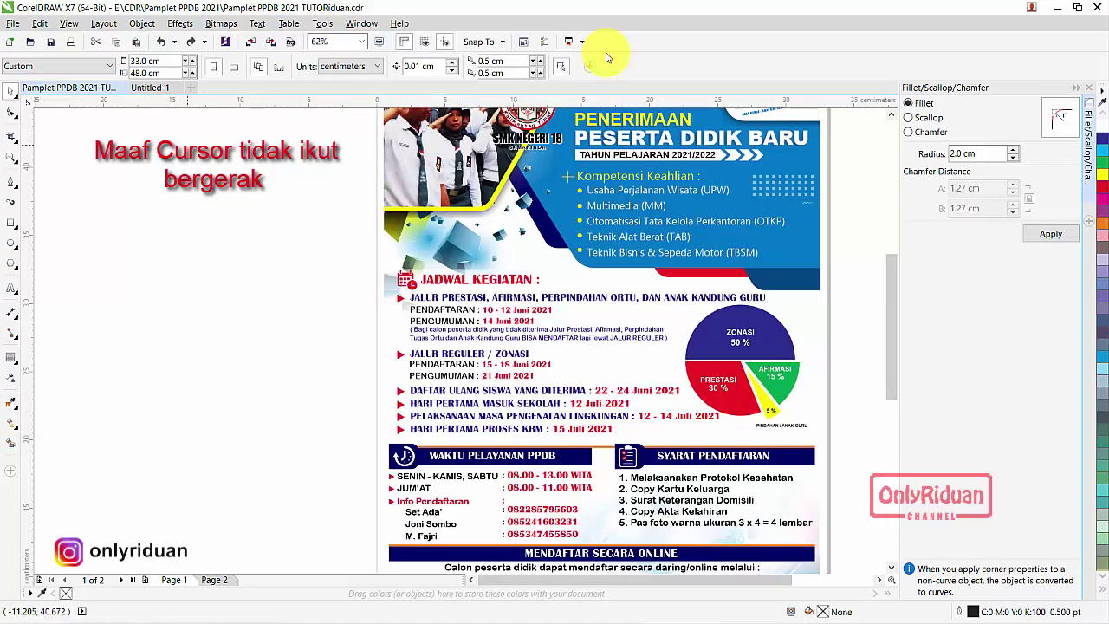
{"action": "left_click", "coordinate": [213, 580]}
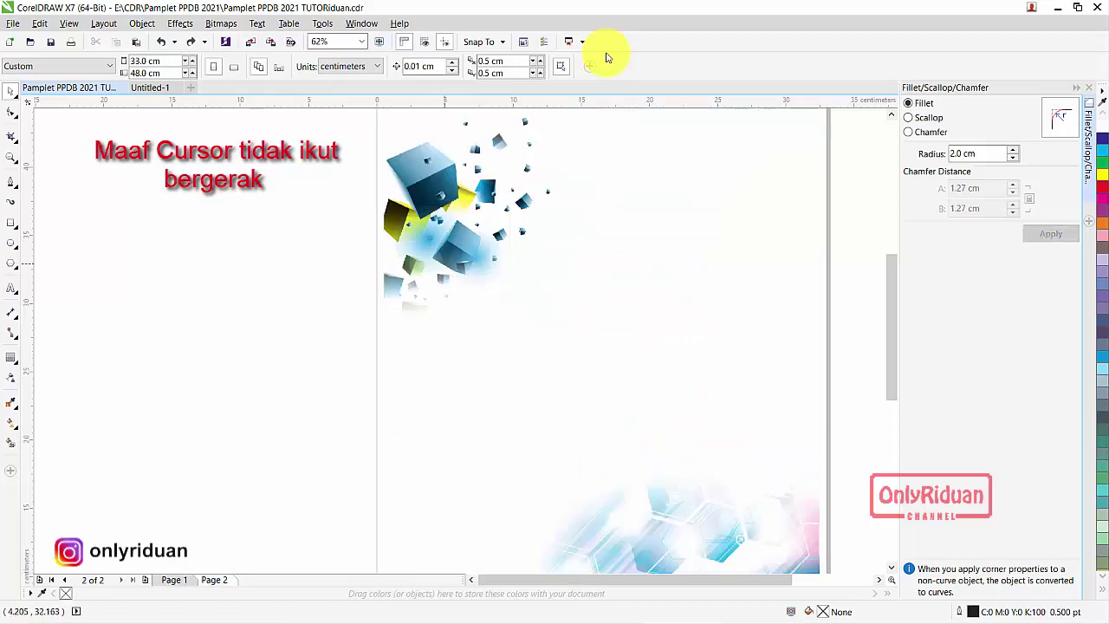
{"action": "left_click", "coordinate": [444, 303]}
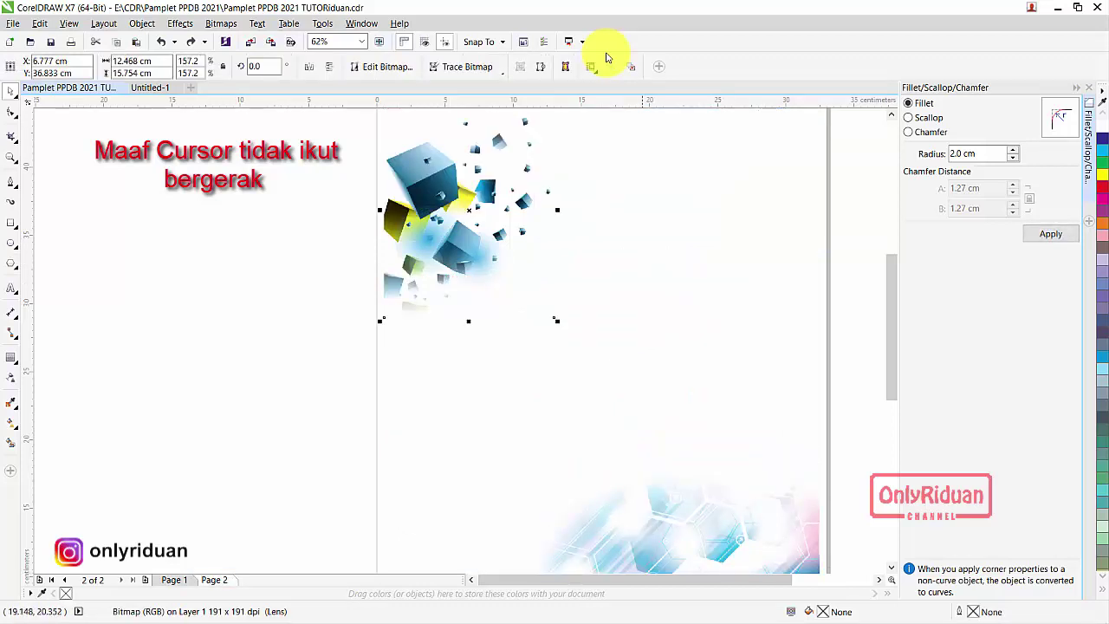
{"action": "left_click", "coordinate": [645, 528], "text": "shift"}
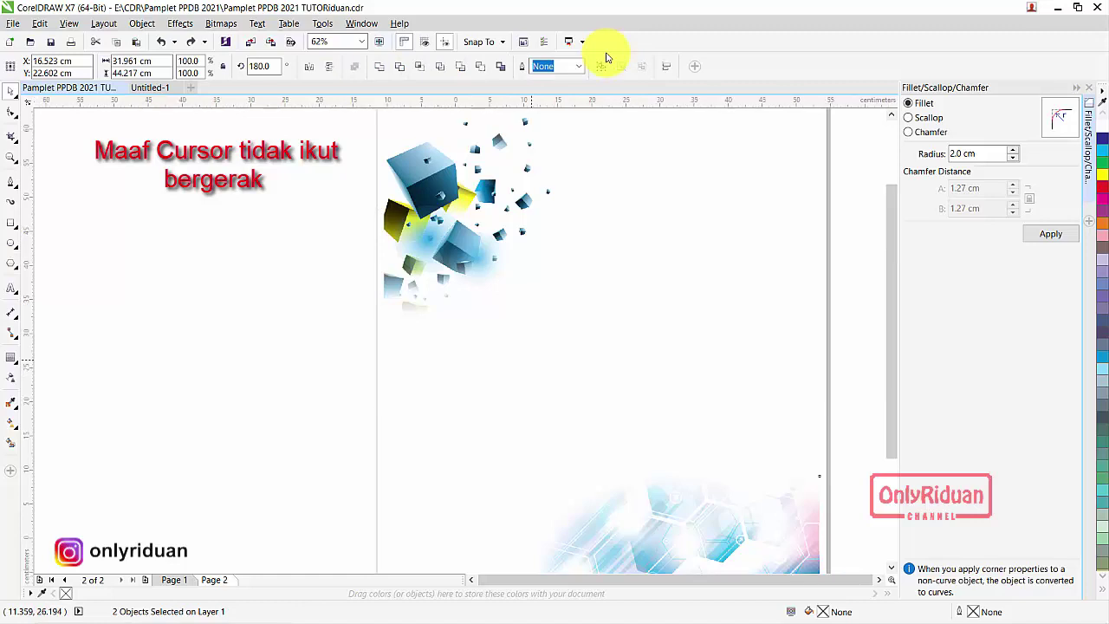
{"action": "scroll", "coordinate": [533, 362], "scroll_direction": "down", "scroll_amount": 2}
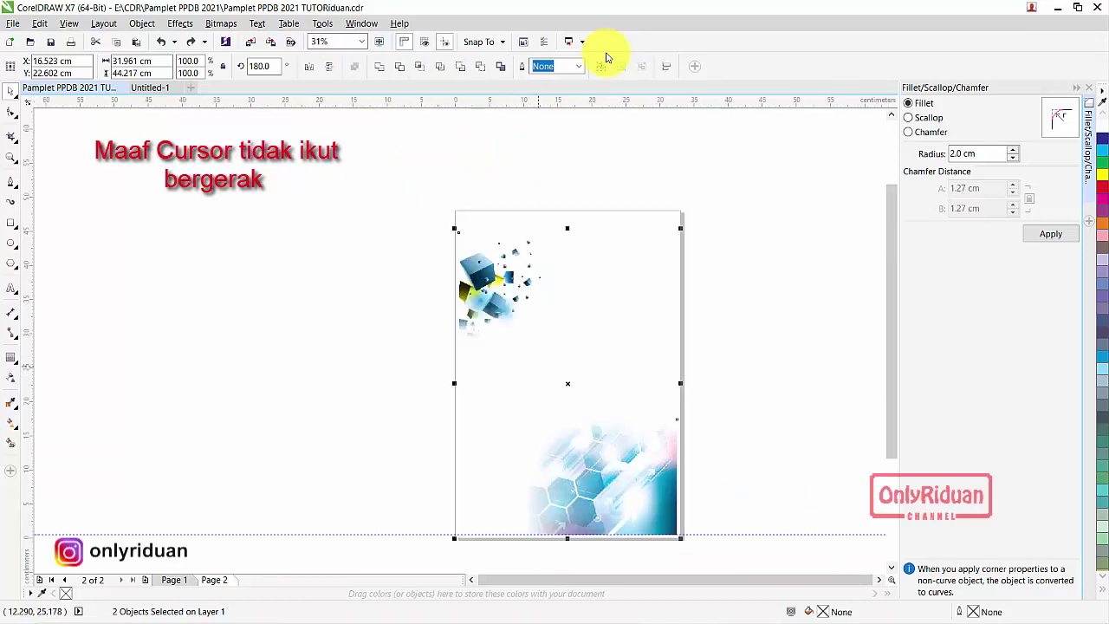
{"action": "left_click", "coordinate": [150, 88]}
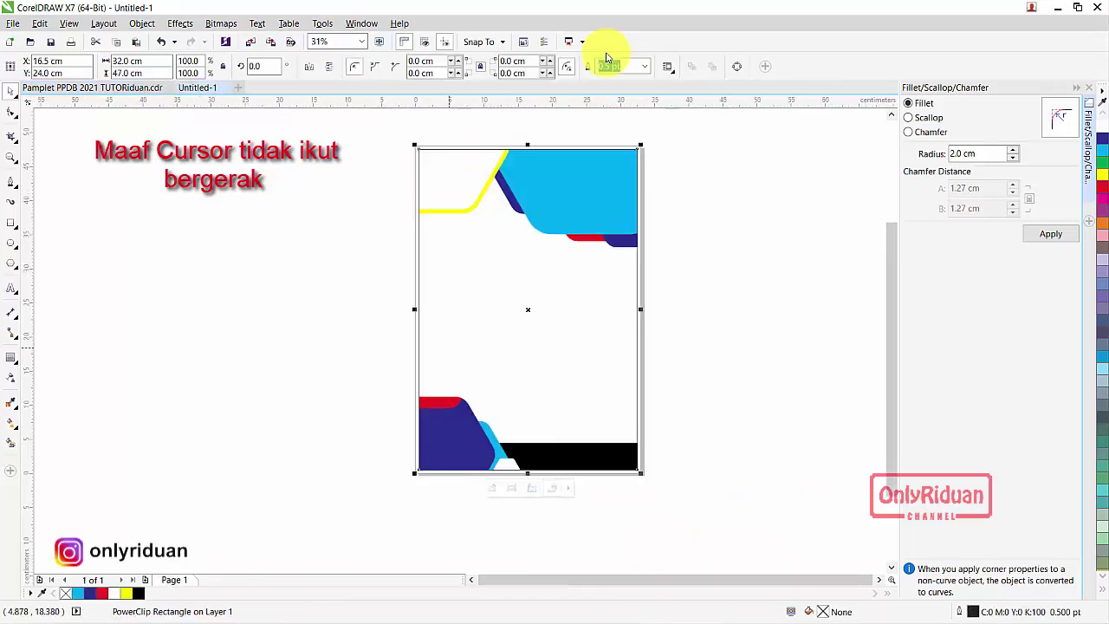
{"action": "key", "text": "ctrl+v"}
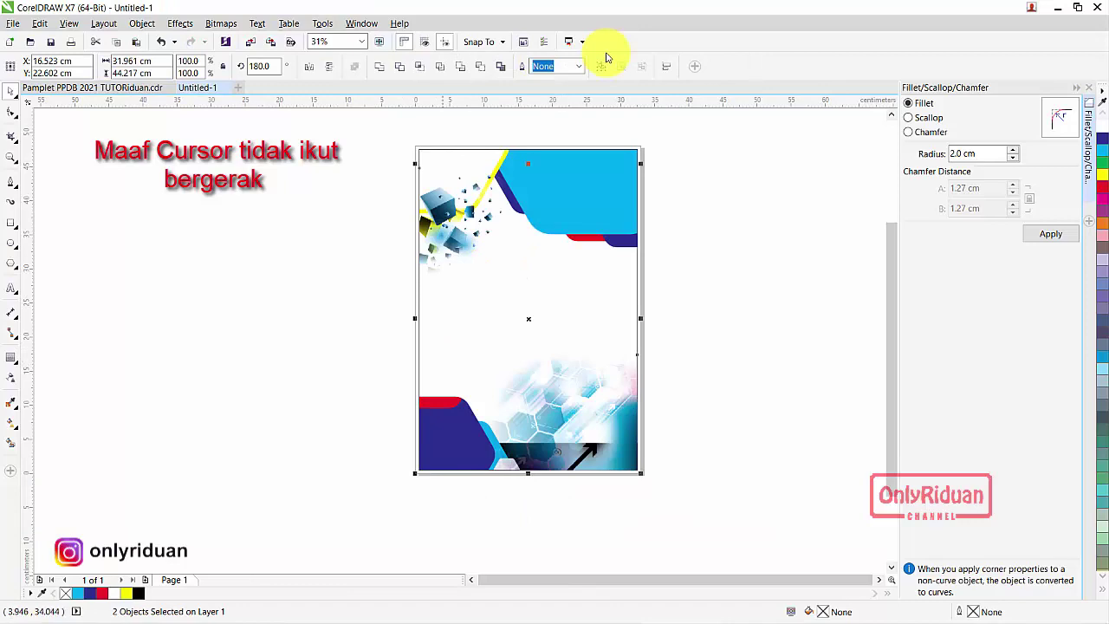
- PowerClip the pasted hexagon-pattern bitmap inside the page's 32 × 47 cm rectangle
{"action": "left_click", "coordinate": [655, 408]}
{"action": "left_click", "coordinate": [572, 412]}
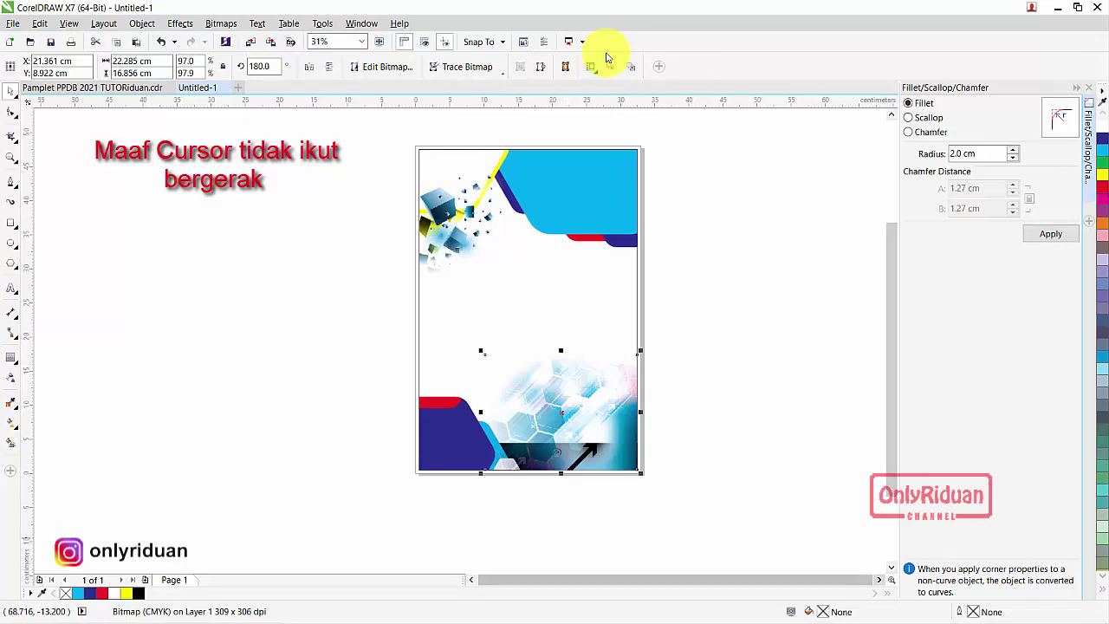
{"action": "scroll", "coordinate": [565, 399], "scroll_direction": "up", "scroll_amount": 3}
{"action": "key", "text": "Escape"}
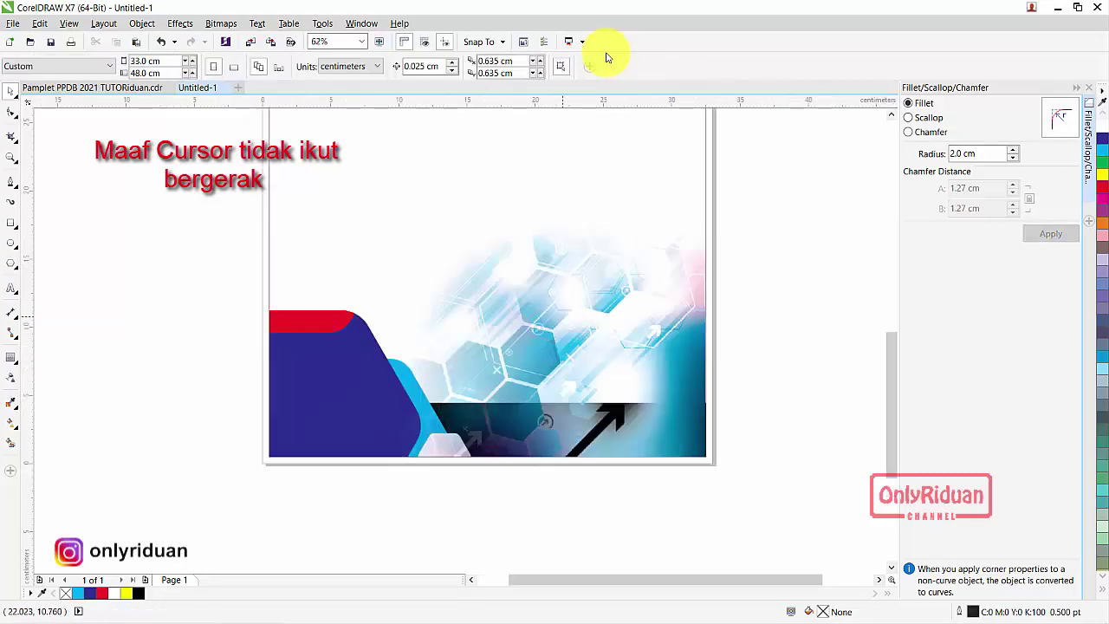
{"action": "left_click", "coordinate": [553, 340]}
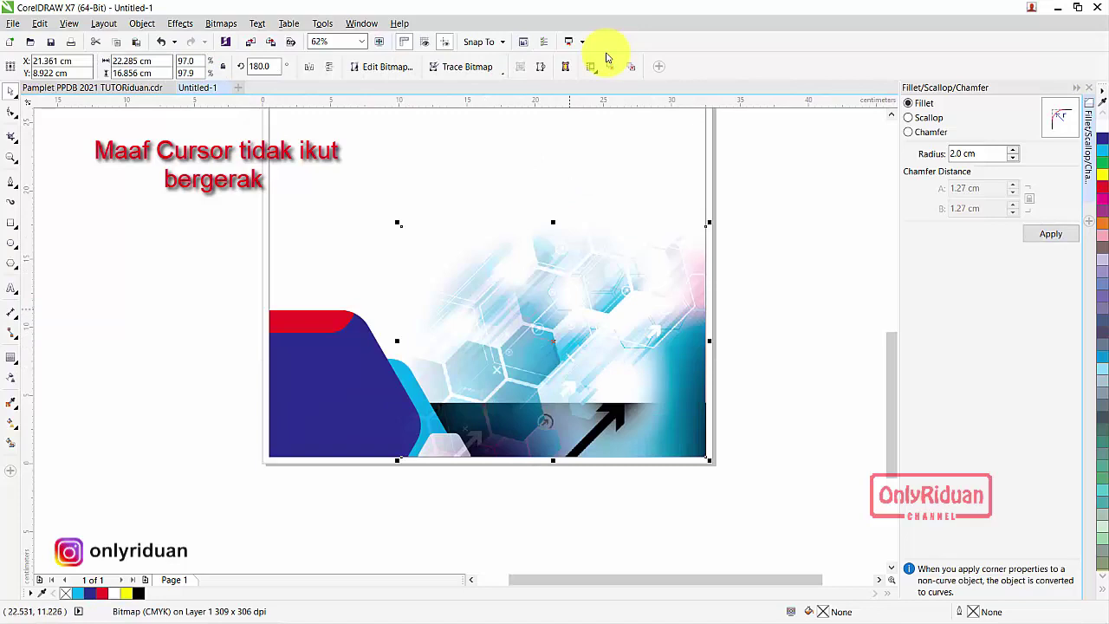
{"action": "right_click", "coordinate": [569, 243]}
{"action": "left_click", "coordinate": [624, 251]}
{"action": "left_click", "coordinate": [485, 173]}
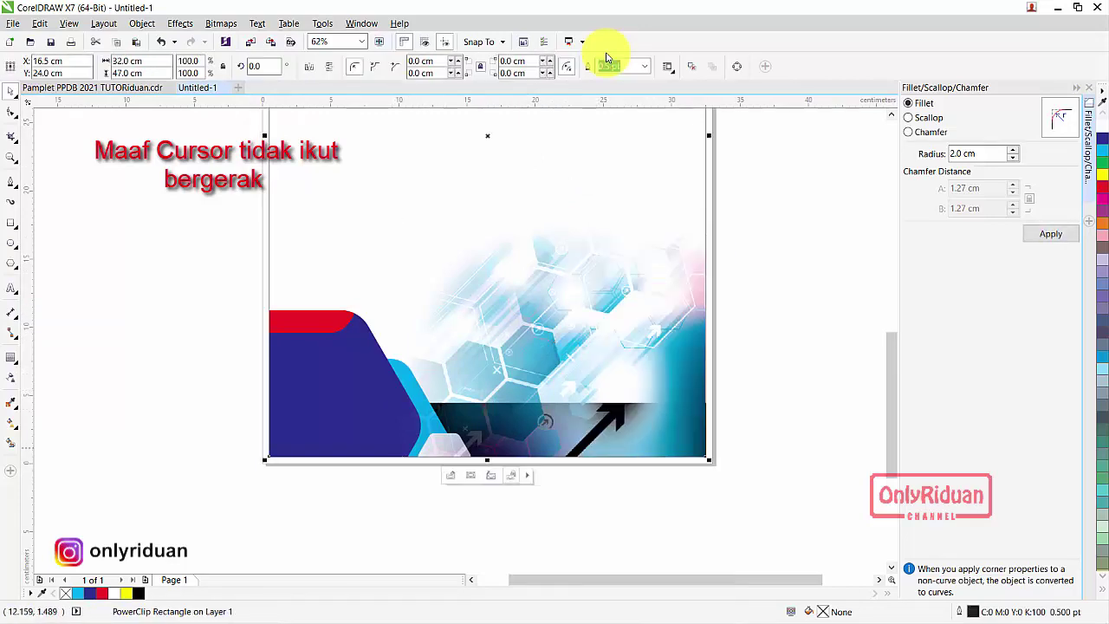
- Edit the page frame's PowerClip, send the hexagon-pattern bitmap to the back of the layer, and finish editing the level
{"action": "right_click", "coordinate": [550, 213]}
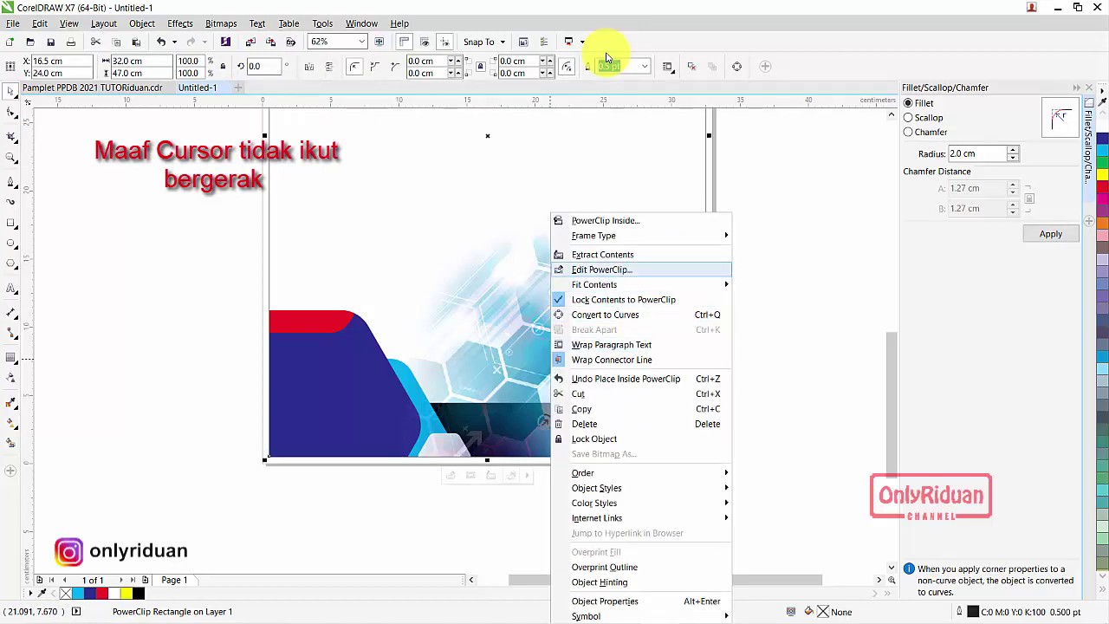
{"action": "left_click", "coordinate": [601, 269]}
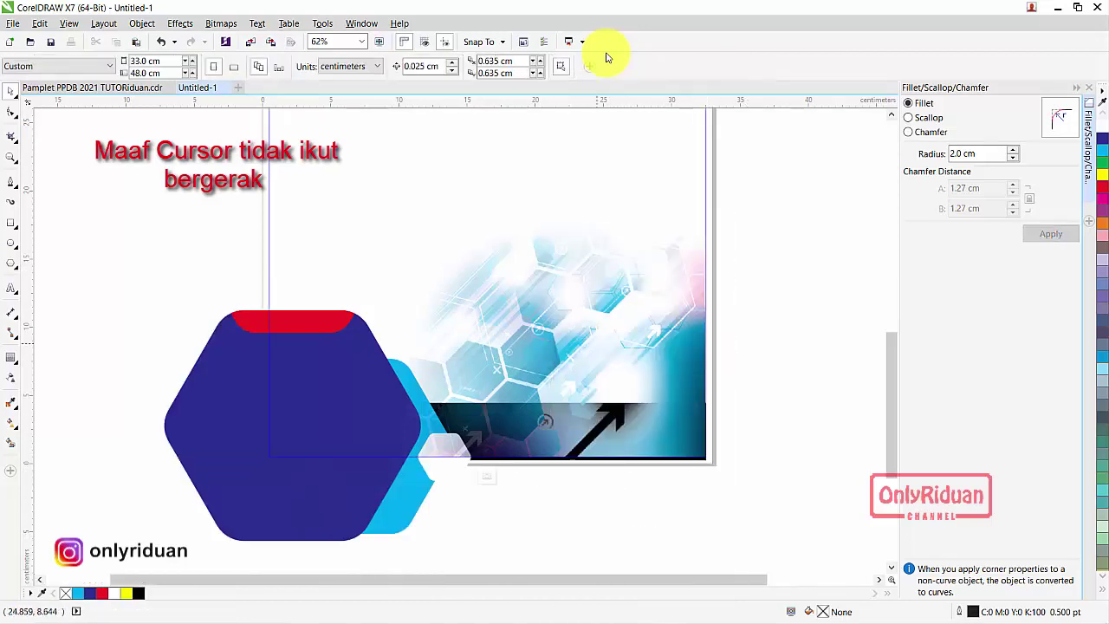
{"action": "left_click", "coordinate": [563, 337]}
{"action": "right_click", "coordinate": [556, 227]}
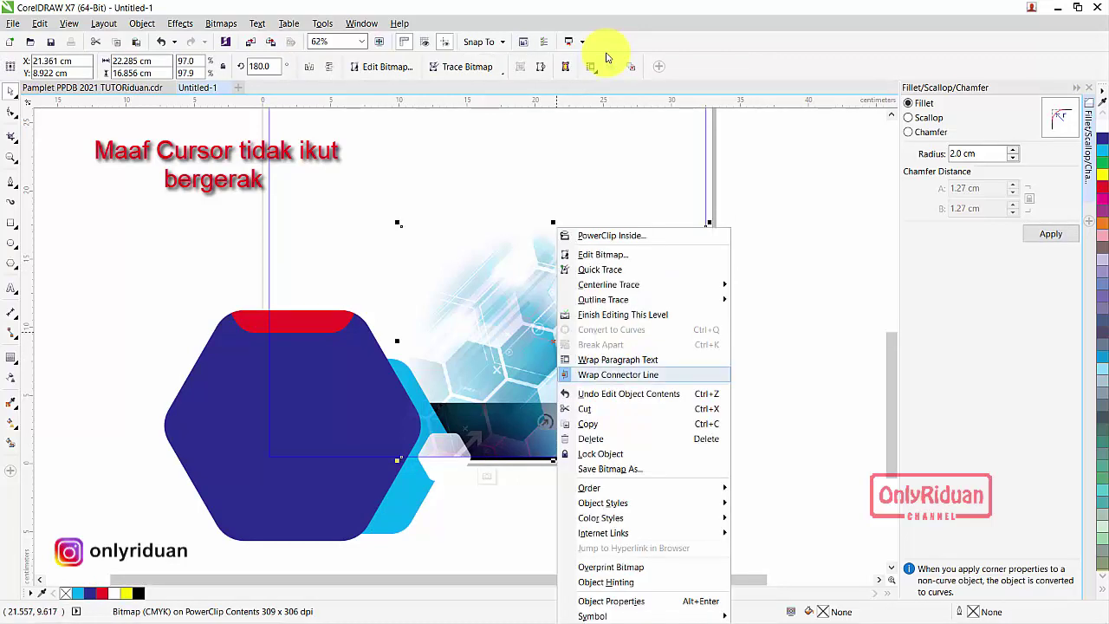
{"action": "mouse_move", "coordinate": [606, 488]}
{"action": "left_click", "coordinate": [782, 533]}
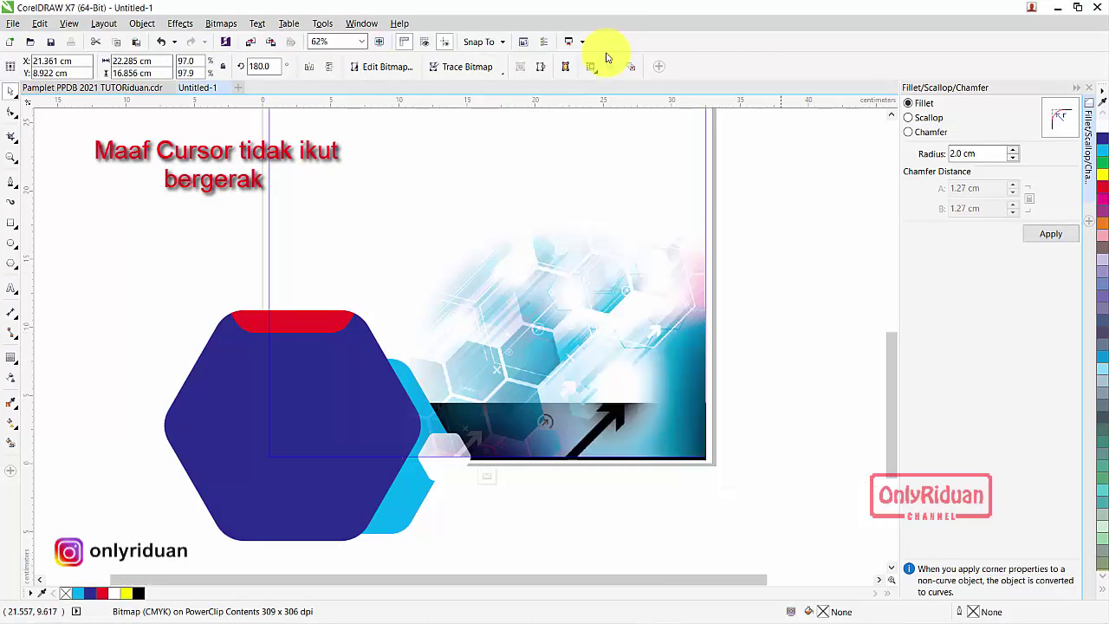
{"action": "scroll", "coordinate": [648, 442], "scroll_direction": "down", "scroll_amount": 2}
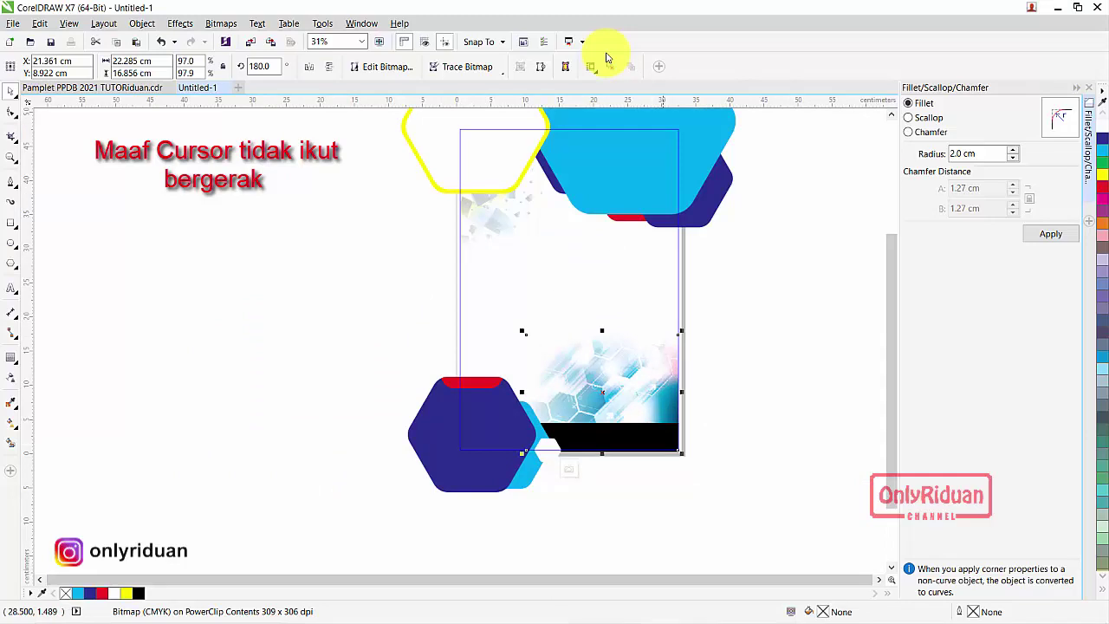
{"action": "right_click", "coordinate": [620, 227]}
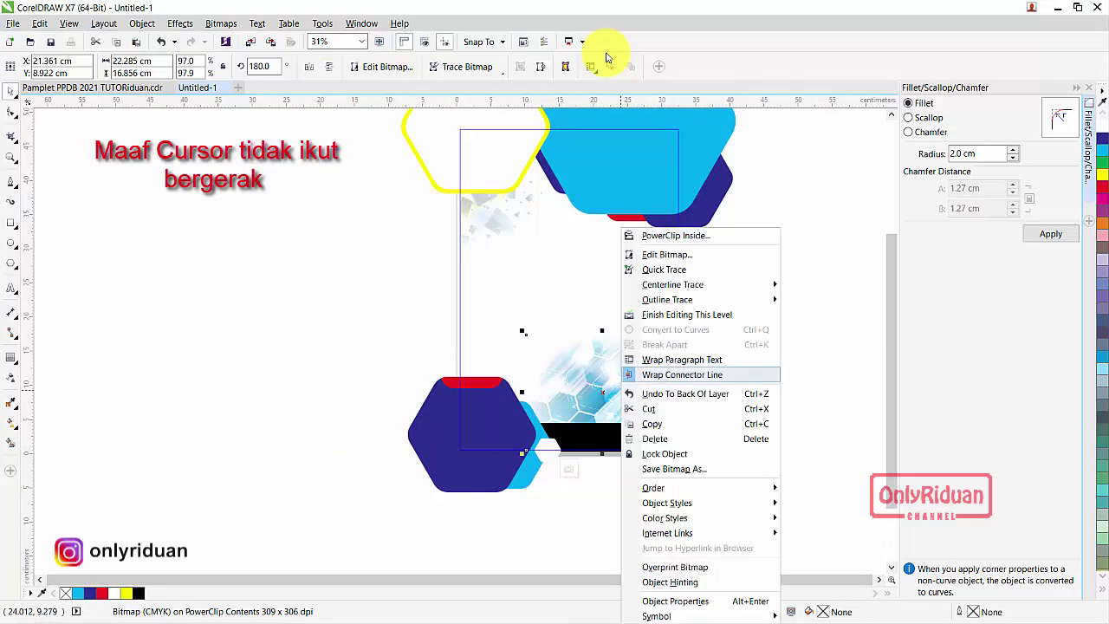
{"action": "left_click", "coordinate": [676, 314]}
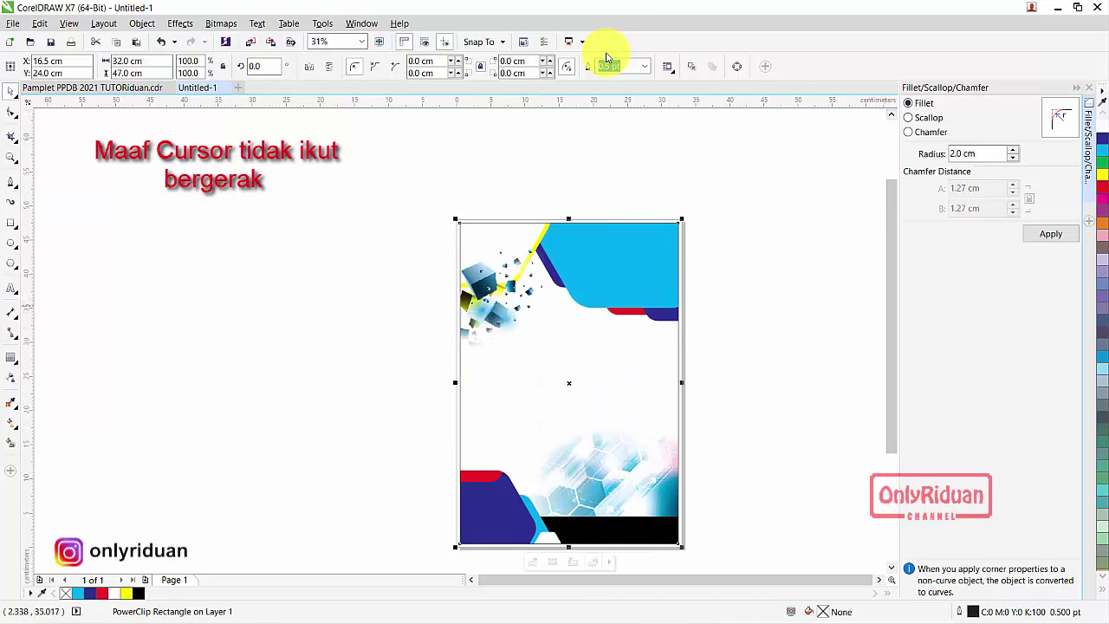
- Enlarge the blue cube bitmap to about 13.1 × 16.6 cm, placed at about X 7.1, Y 36.4 cm
{"action": "scroll", "coordinate": [477, 115], "scroll_direction": "up", "scroll_amount": 2}
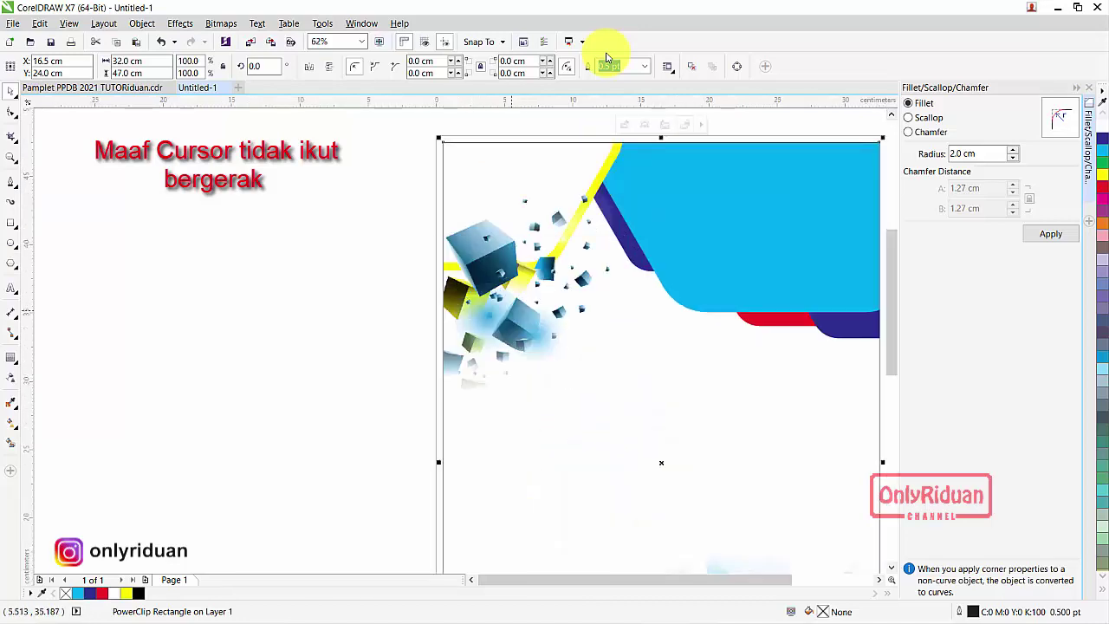
{"action": "left_click", "coordinate": [643, 124]}
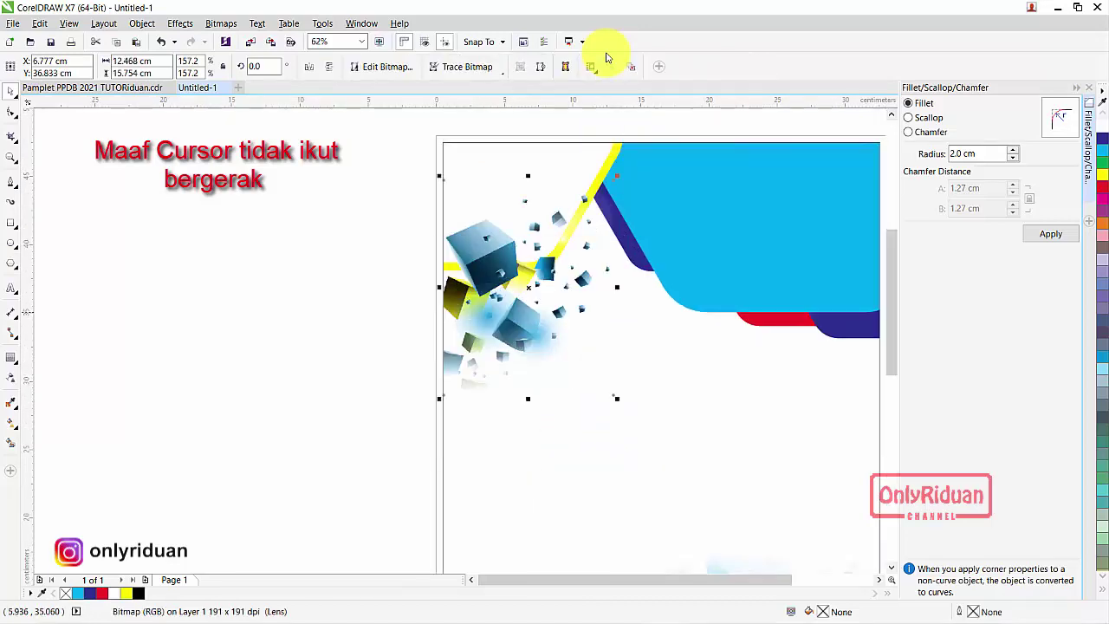
{"action": "mouse_move", "coordinate": [529, 287]}
{"action": "left_mouse_down"}
{"action": "mouse_move", "coordinate": [542, 291]}
{"action": "mouse_move", "coordinate": [532, 294]}
{"action": "left_mouse_up"}
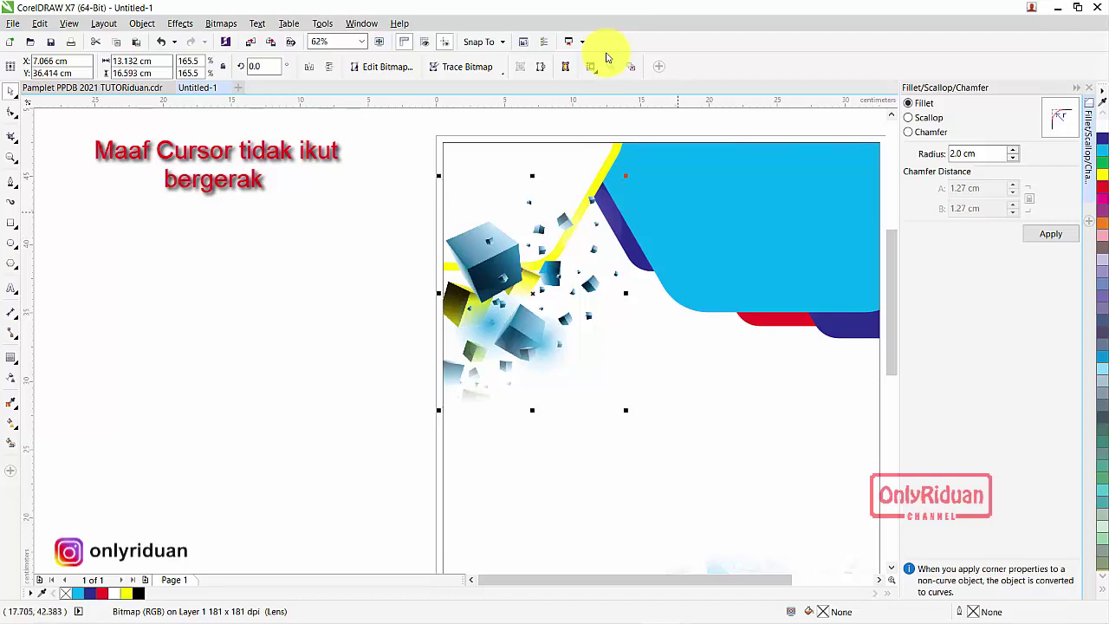
- Try extracting the contents of the page frame's PowerClip, and undo the extraction
{"action": "right_click", "coordinate": [676, 211]}
{"action": "left_click", "coordinate": [719, 254]}
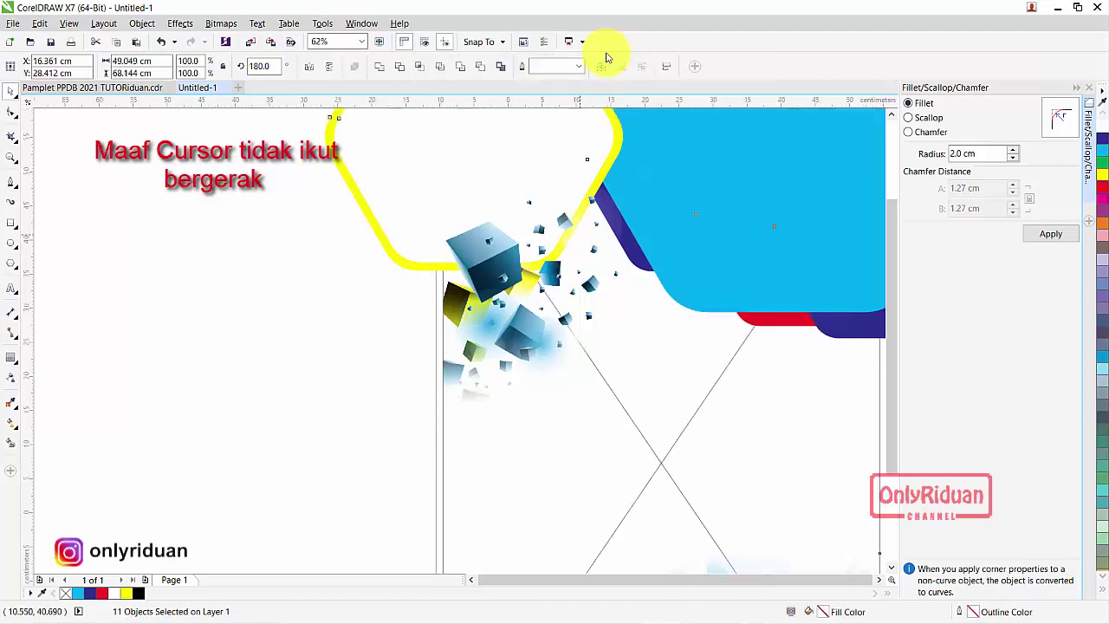
{"action": "scroll", "coordinate": [563, 260], "scroll_direction": "down", "scroll_amount": 2}
{"action": "scroll", "coordinate": [563, 260], "scroll_direction": "up", "scroll_amount": 3}
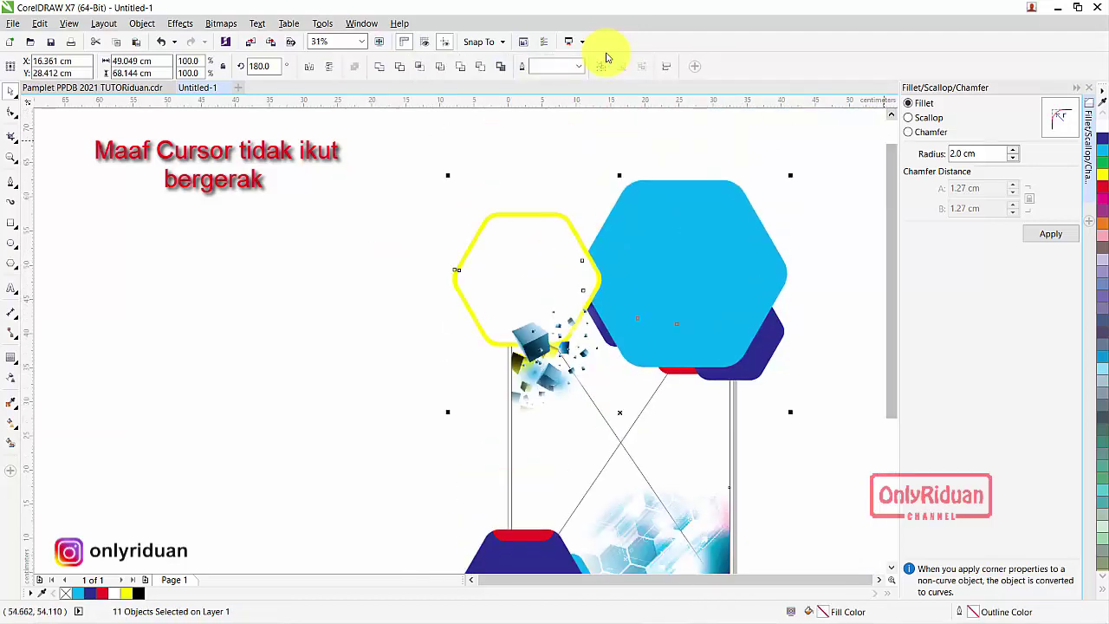
{"action": "key", "text": "ctrl+z"}
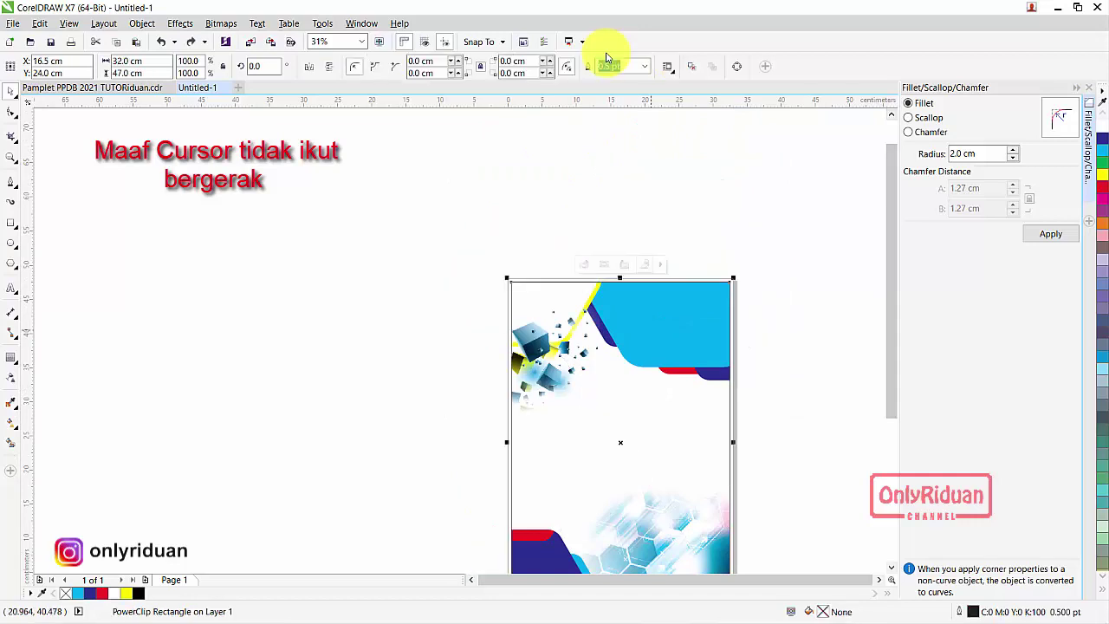